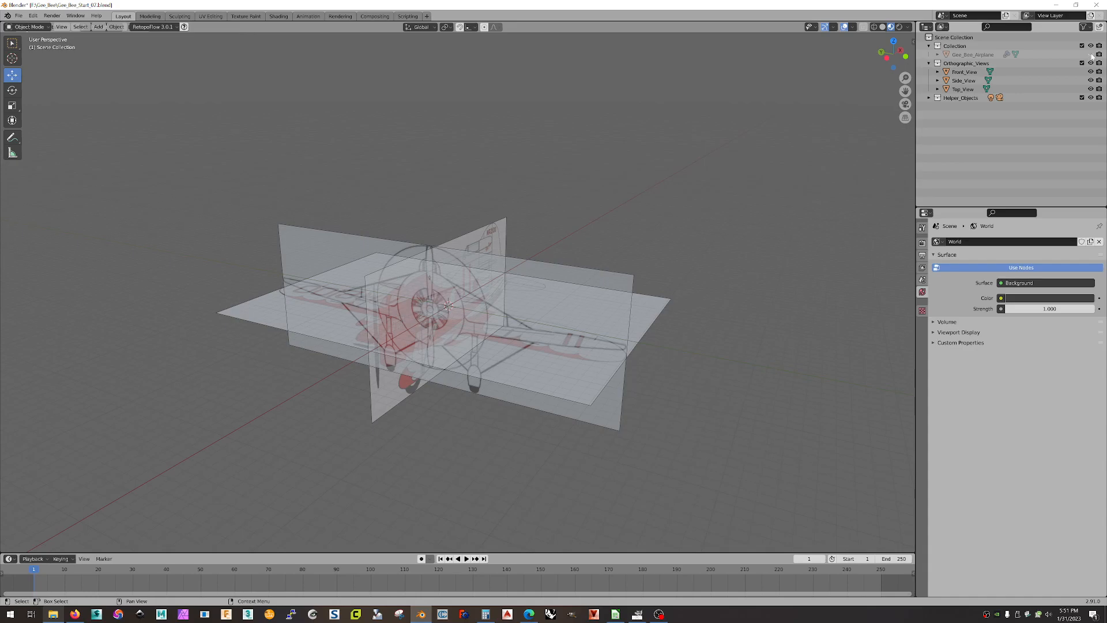
# Select the Top_View, Side_View and Front_View reference planes and move them about -0.18 m along X to align with the airplane mesh.
pyautogui.moveTo(711, 238); pyautogui.dragTo(637, 311, button='middle')
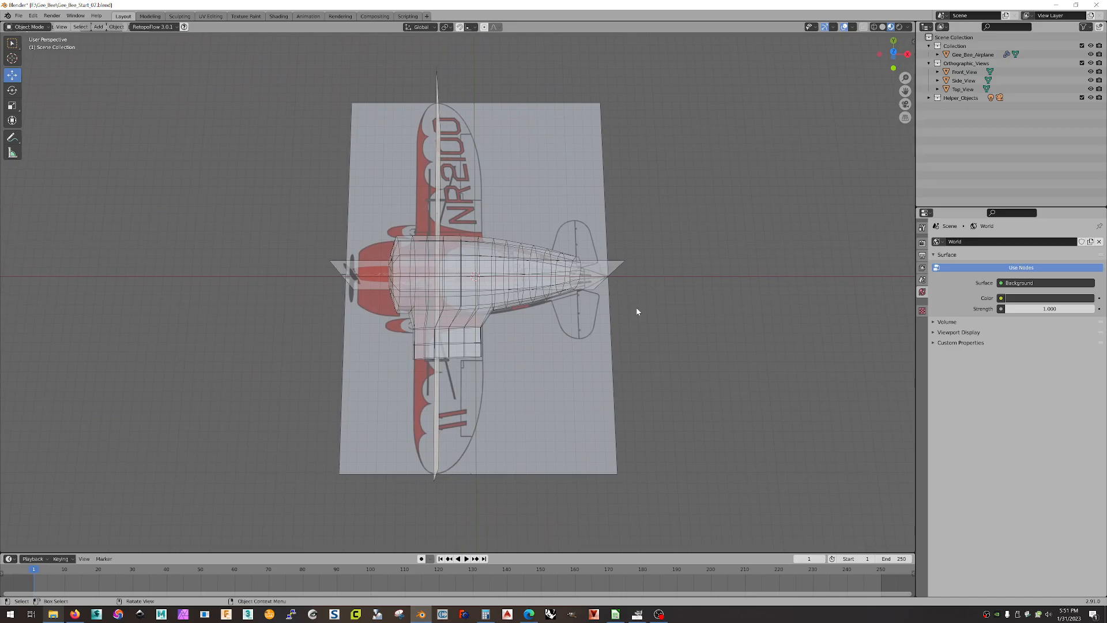
pyautogui.click(597, 350)
pyautogui.moveTo(594, 348); pyautogui.dragTo(666, 294, button='middle')
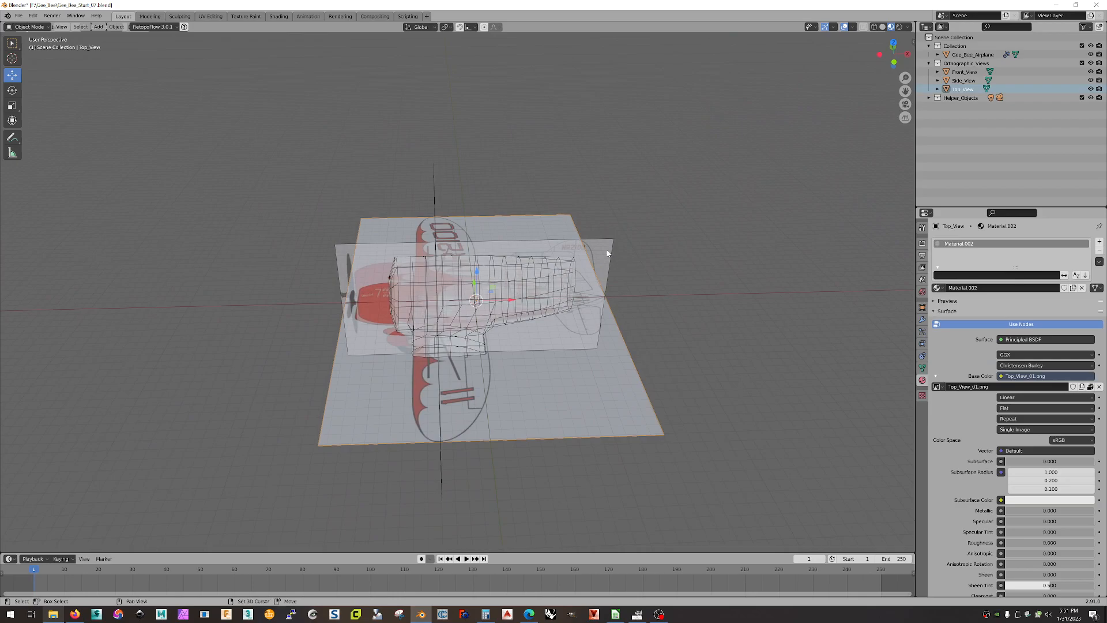
pyautogui.keyDown('shift'); pyautogui.click(608, 253); pyautogui.keyUp('shift')
pyautogui.keyDown('shift'); pyautogui.moveTo(406, 166); pyautogui.dragTo(476, 178); pyautogui.keyUp('shift')
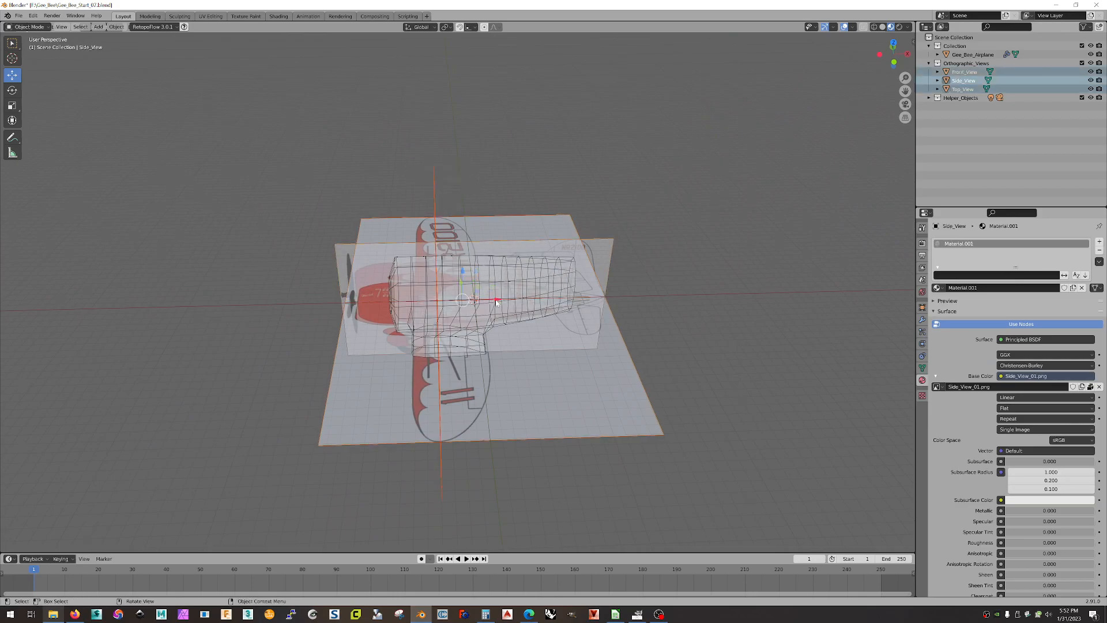
pyautogui.moveTo(496, 303); pyautogui.dragTo(493, 299)
pyautogui.moveTo(796, 167); pyautogui.dragTo(795, 242, button='middle')
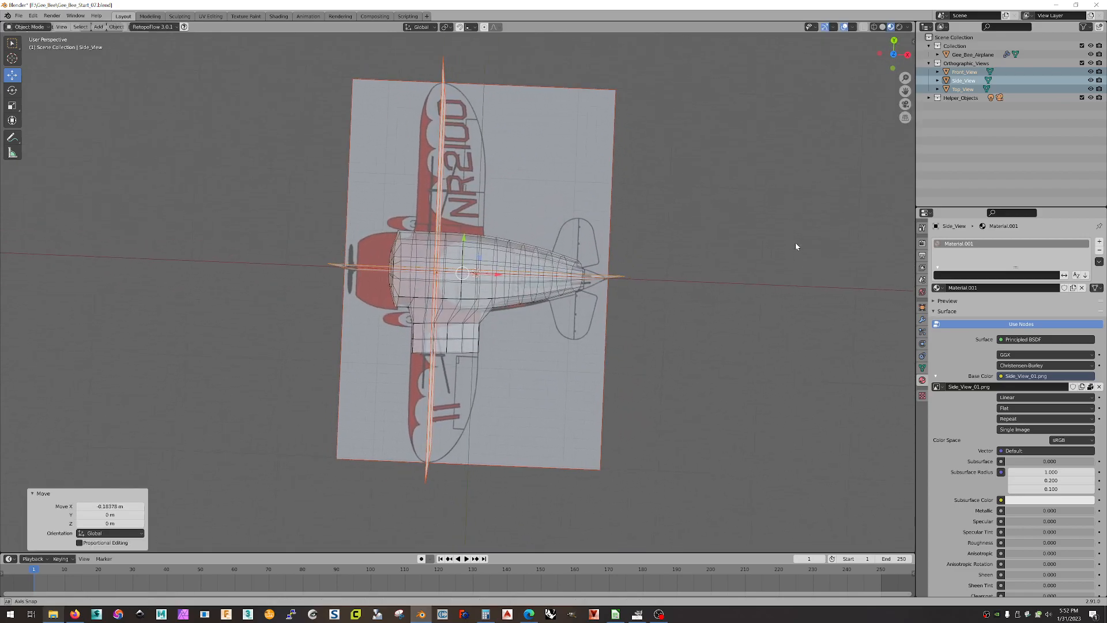
pyautogui.click(893, 55)
pyautogui.moveTo(850, 74); pyautogui.dragTo(754, 309, button='middle')
pyautogui.moveTo(748, 177); pyautogui.dragTo(725, 192, button='middle')
pyautogui.click(669, 197)
# Show the airplane in top orthographic view, framed closely on the fuselage and wing stub.
pyautogui.moveTo(500, 330); pyautogui.dragTo(836, 115, button='middle')
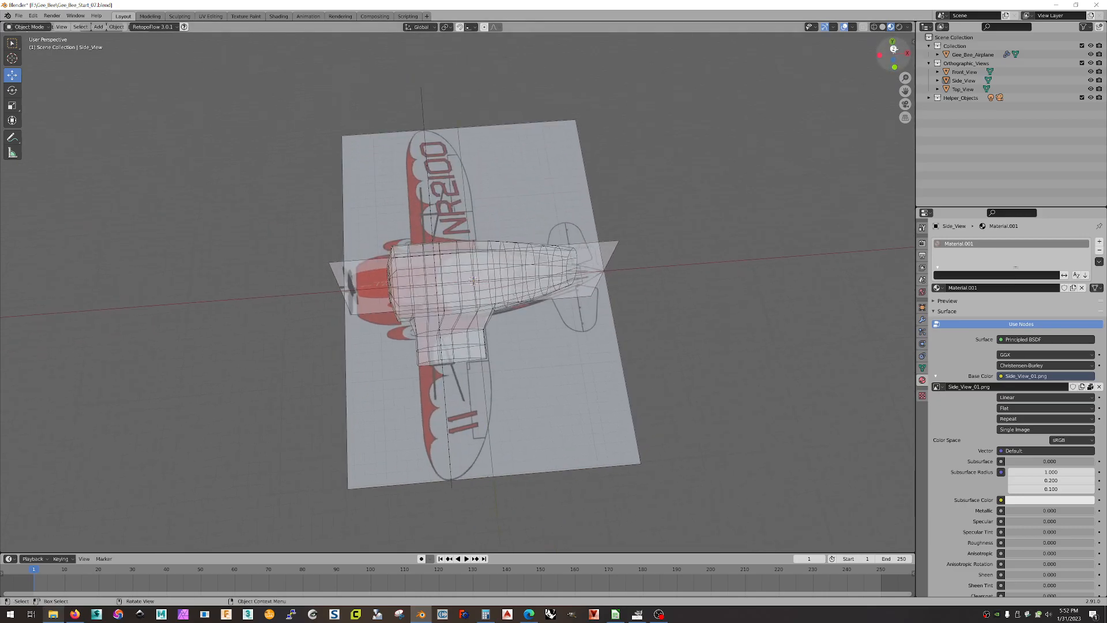
pyautogui.click(893, 49)
pyautogui.scroll(5, 458, 362)
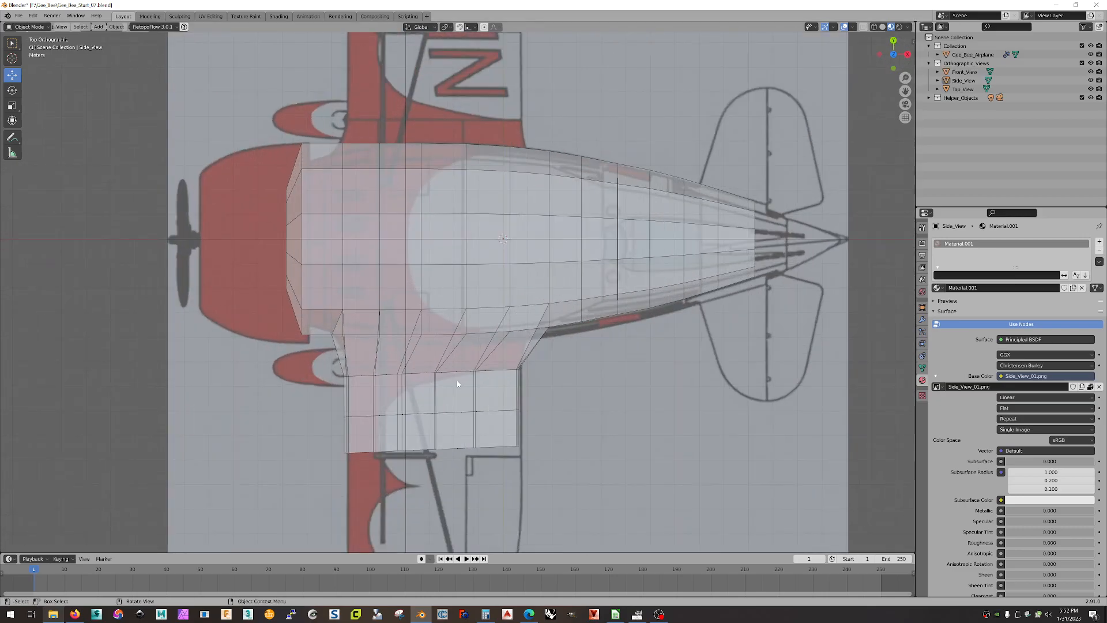
pyautogui.press('Tab')
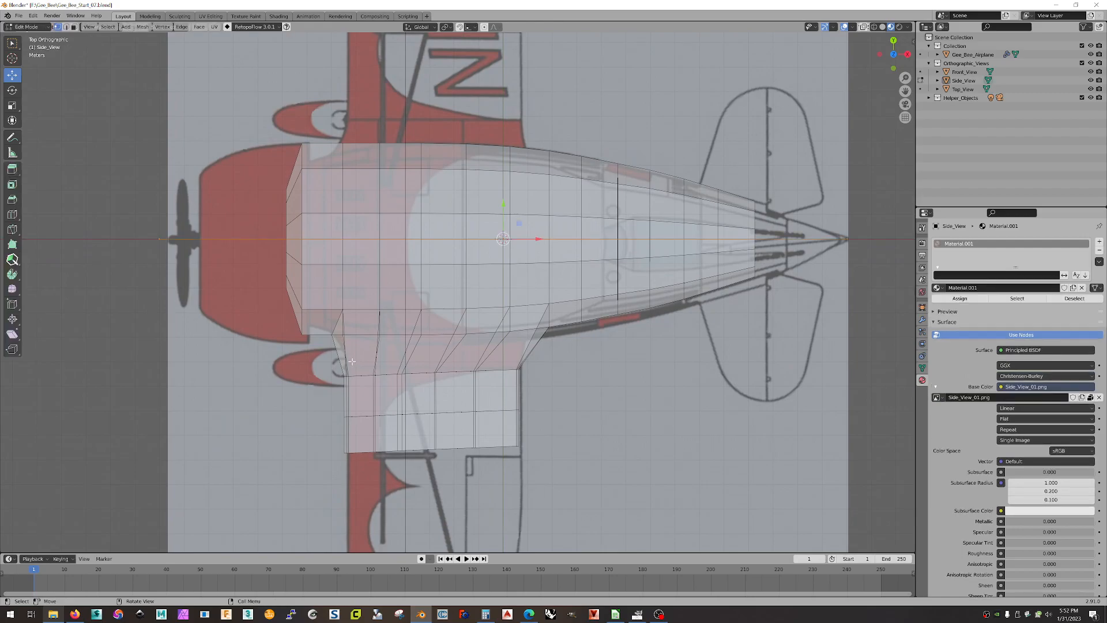
pyautogui.moveTo(306, 366); pyautogui.dragTo(632, 494)
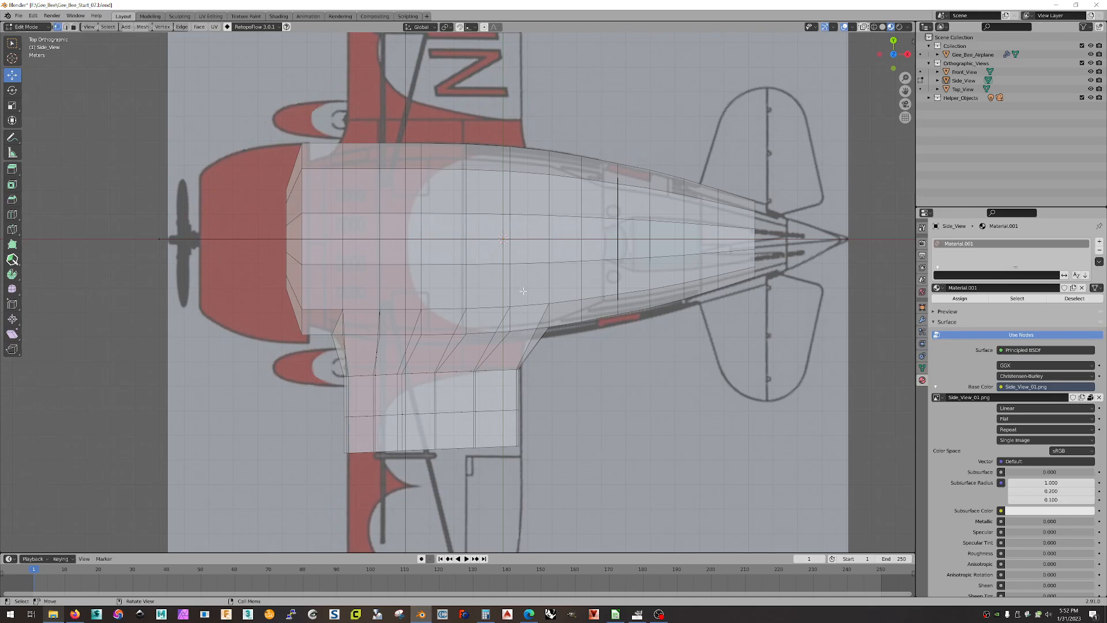
pyautogui.press('Tab')
# Select the Gee_Bee_Airplane mesh and open it for editing.
pyautogui.click(564, 254)
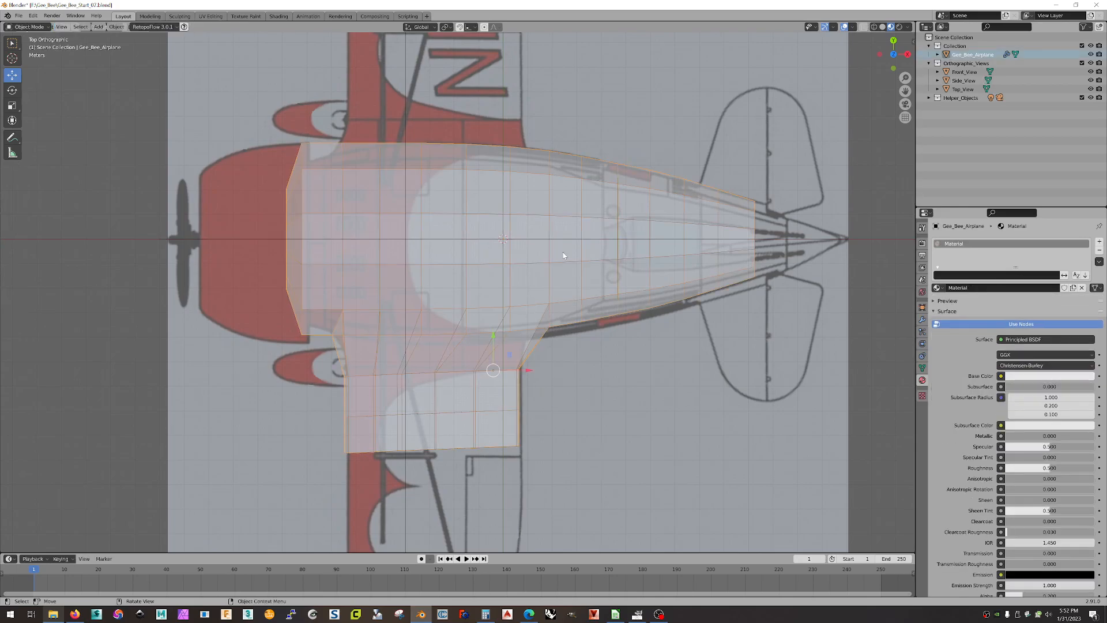
pyautogui.press('Tab')
# Try to shift the wing stub along X with only its visible vertices selected.
pyautogui.moveTo(283, 355); pyautogui.dragTo(402, 402)
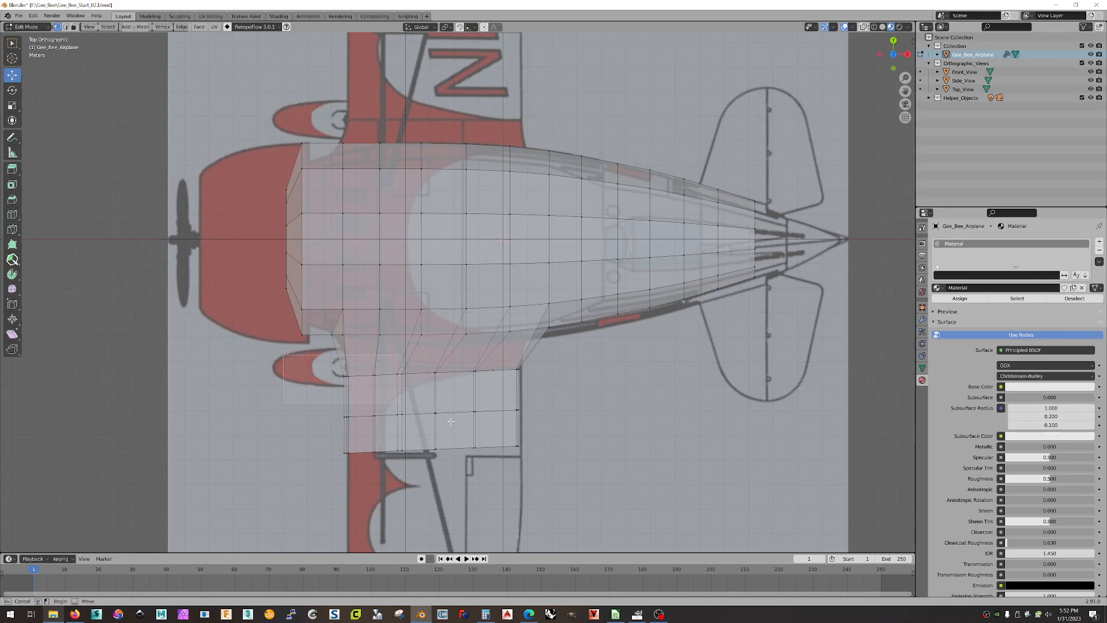
pyautogui.moveTo(669, 514); pyautogui.dragTo(669, 513)
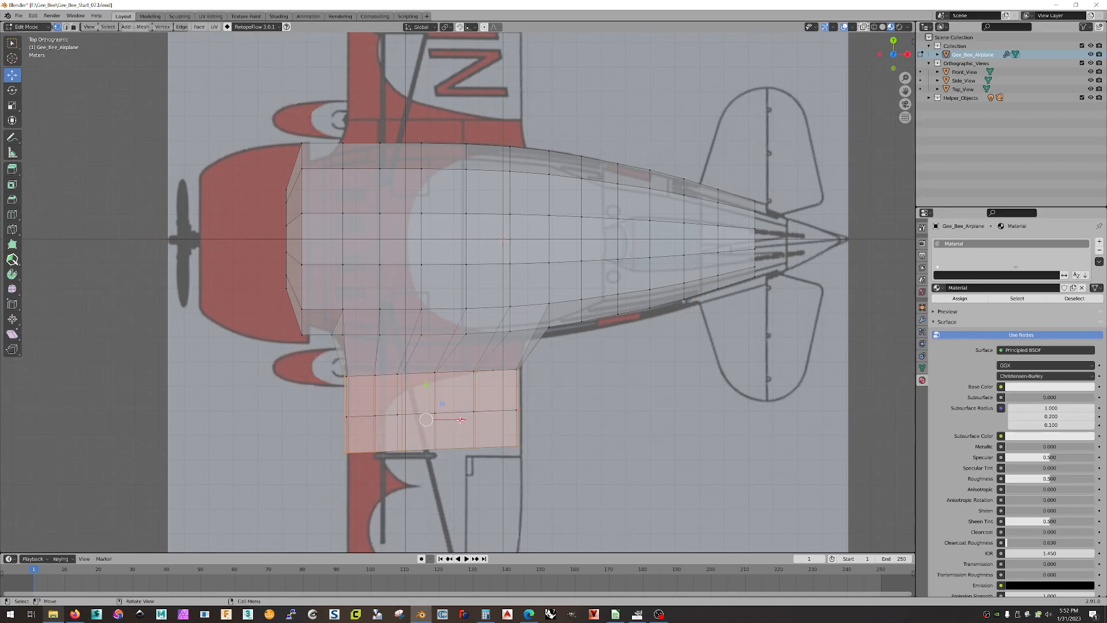
pyautogui.moveTo(461, 419); pyautogui.dragTo(464, 419)
pyautogui.hotkey('ctrl', 'z')
# Select all wing stub vertices through the mesh in wireframe and move them about 0.147 m along X to match the reference wing.
pyautogui.click(875, 27)
pyautogui.moveTo(295, 358); pyautogui.dragTo(632, 512)
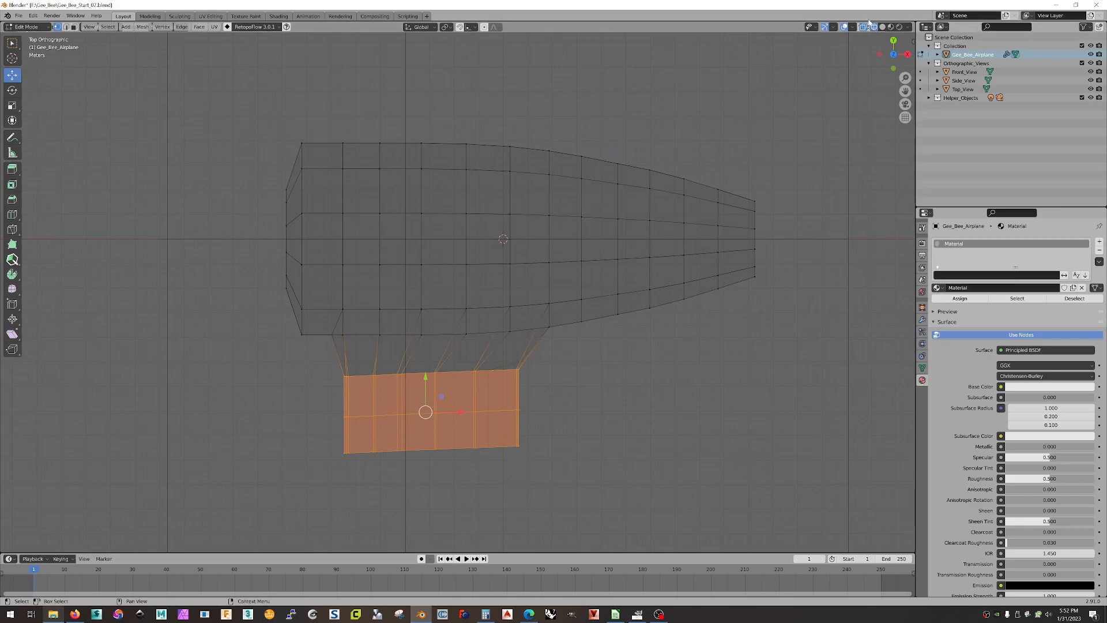
pyautogui.click(891, 27)
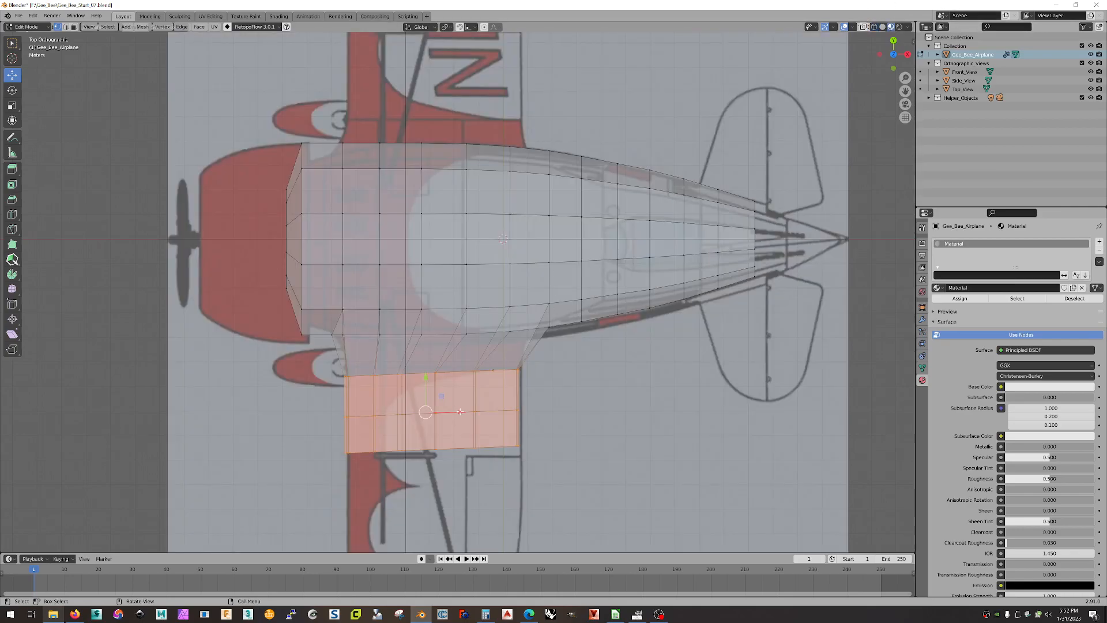
pyautogui.press('g')
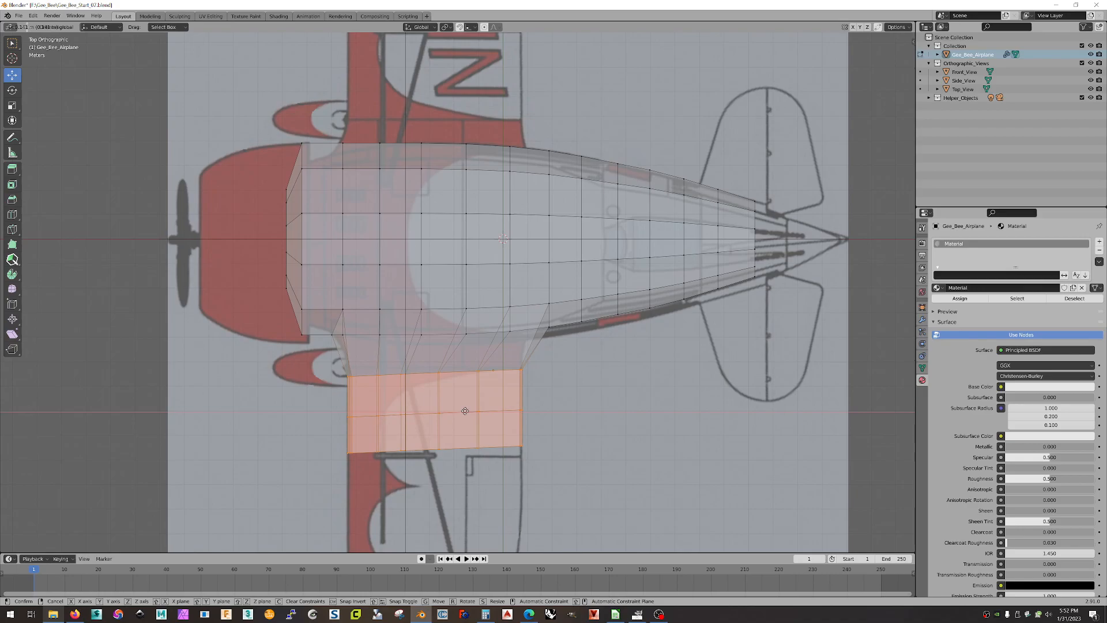
pyautogui.click(465, 411)
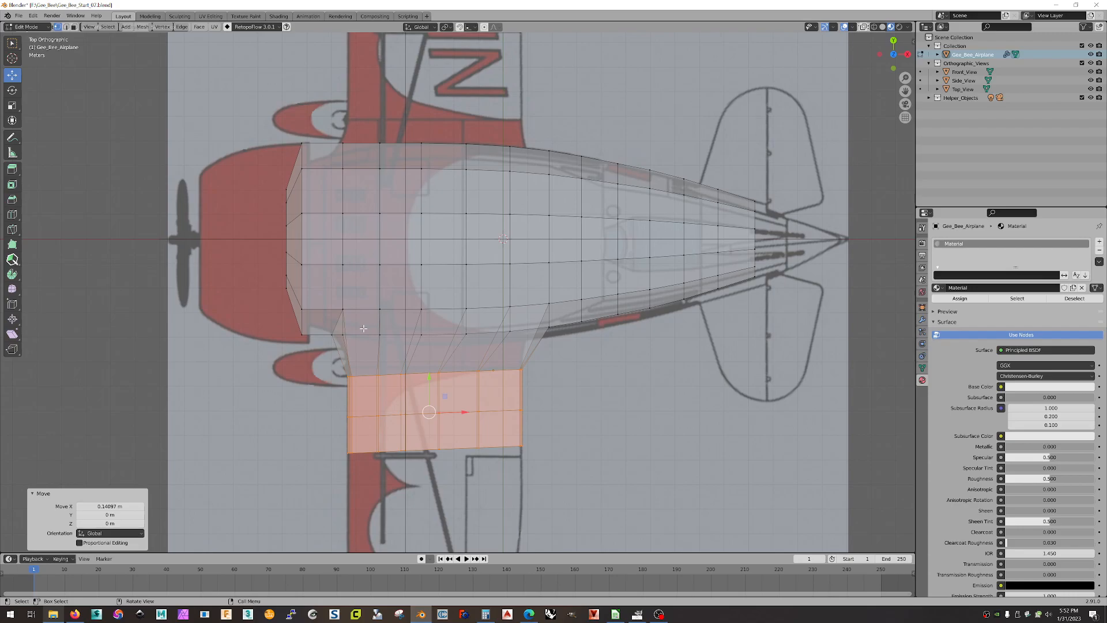
# Try to flatten the wing stub's middle row along Y with only the visible vertices selected.
pyautogui.moveTo(312, 390); pyautogui.dragTo(569, 425)
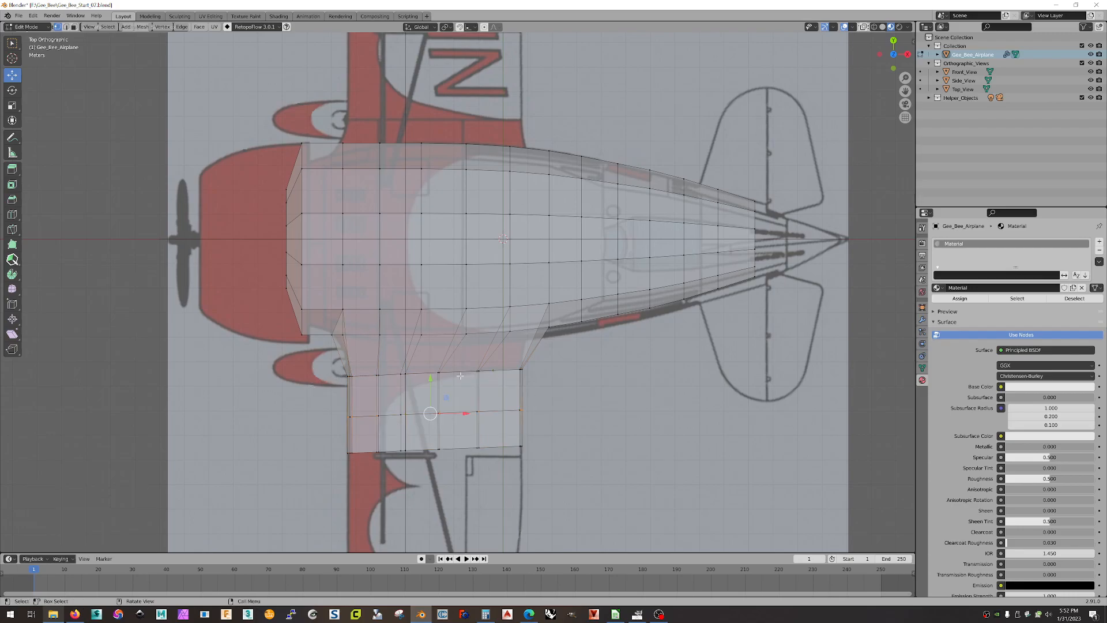
pyautogui.click(11, 105)
pyautogui.moveTo(430, 392); pyautogui.dragTo(431, 412)
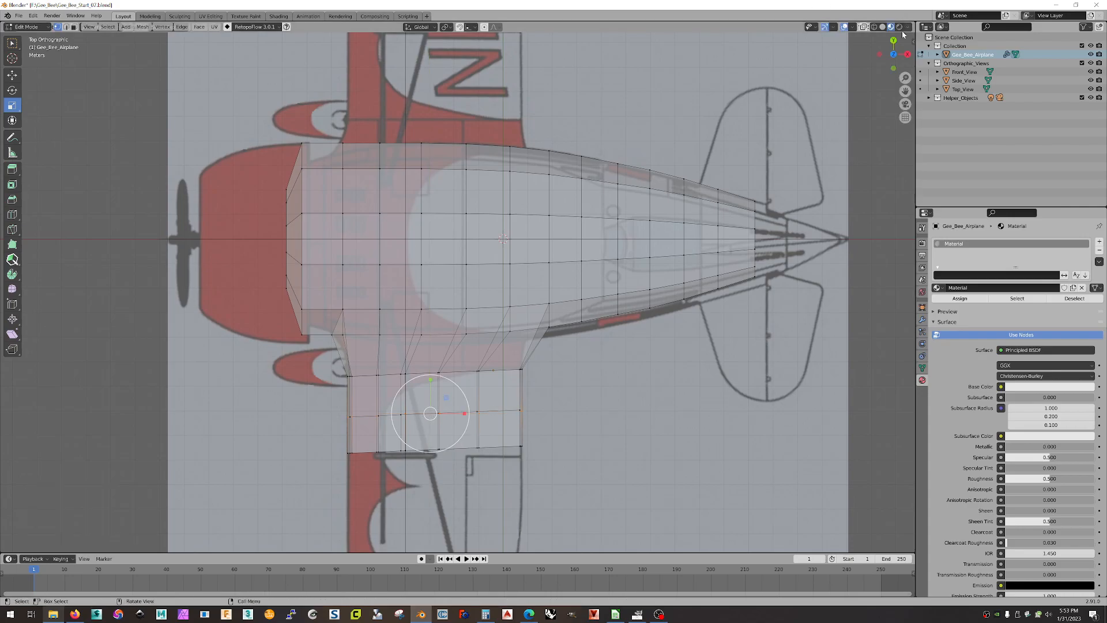
# Select the wing stub's middle and outer loops through the mesh in wireframe and scale each flat along Y, restoring the textured shading.
pyautogui.click(874, 29)
pyautogui.moveTo(305, 395); pyautogui.dragTo(608, 424)
pyautogui.moveTo(429, 379); pyautogui.dragTo(429, 413)
pyautogui.moveTo(324, 425); pyautogui.dragTo(561, 497)
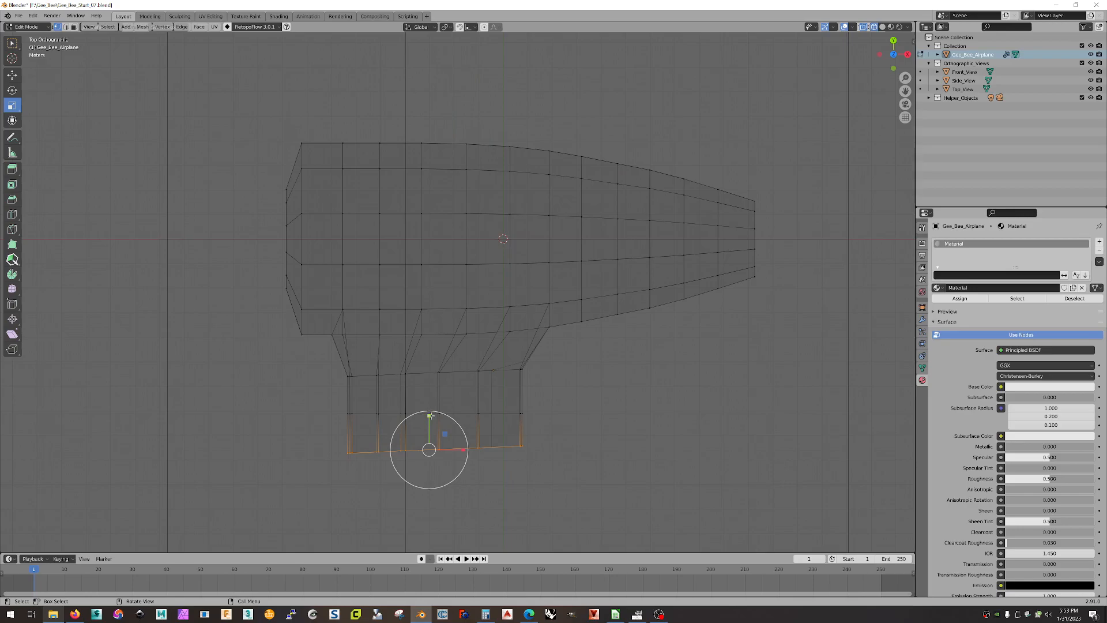
pyautogui.moveTo(429, 416); pyautogui.dragTo(427, 450)
pyautogui.click(682, 391)
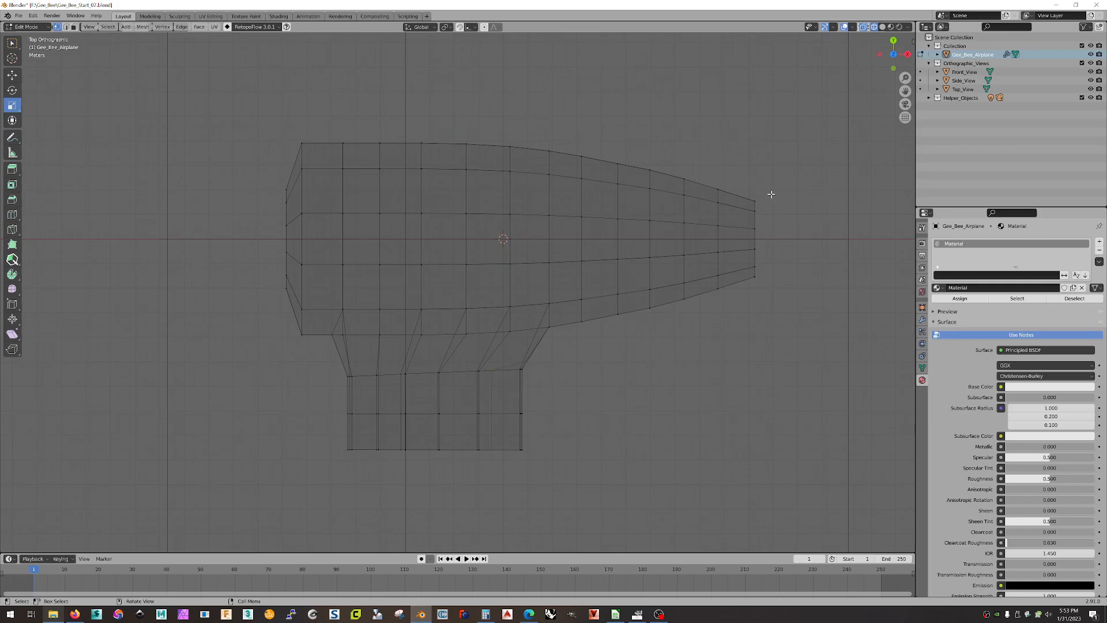
pyautogui.click(891, 26)
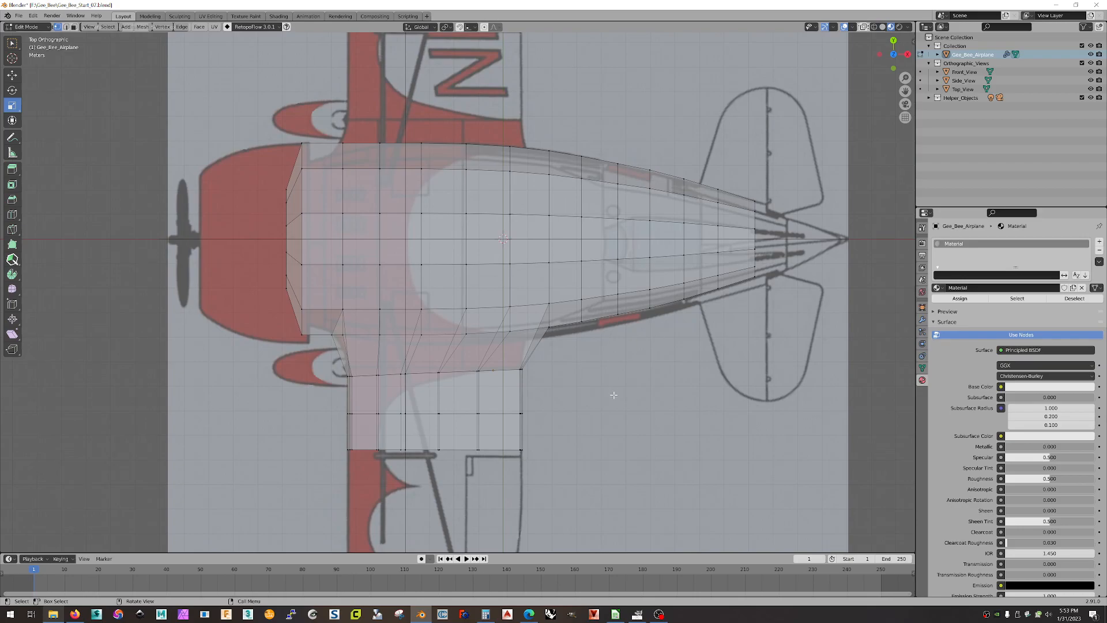
# Select the wing stub's open end edge loop, extrude it and move the new loop about 1.49 m outward along negative Y.
pyautogui.keyDown('shift'); pyautogui.moveTo(613, 392); pyautogui.dragTo(623, 180, button='middle'); pyautogui.keyUp('shift')
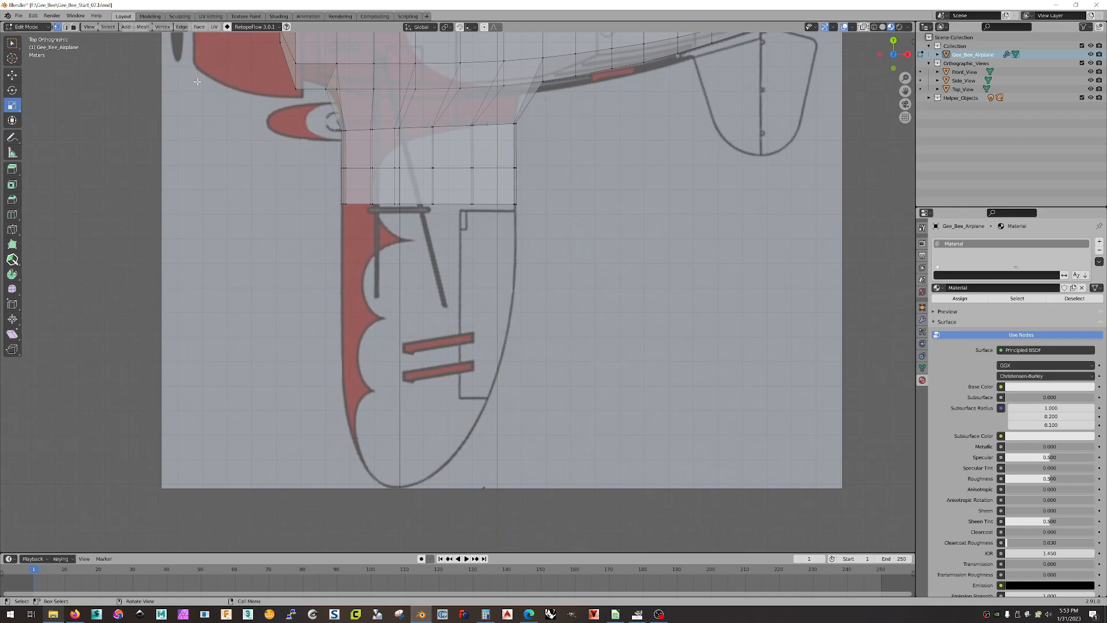
pyautogui.press('2')
pyautogui.keyDown('alt'); pyautogui.click(485, 203); pyautogui.keyUp('alt')
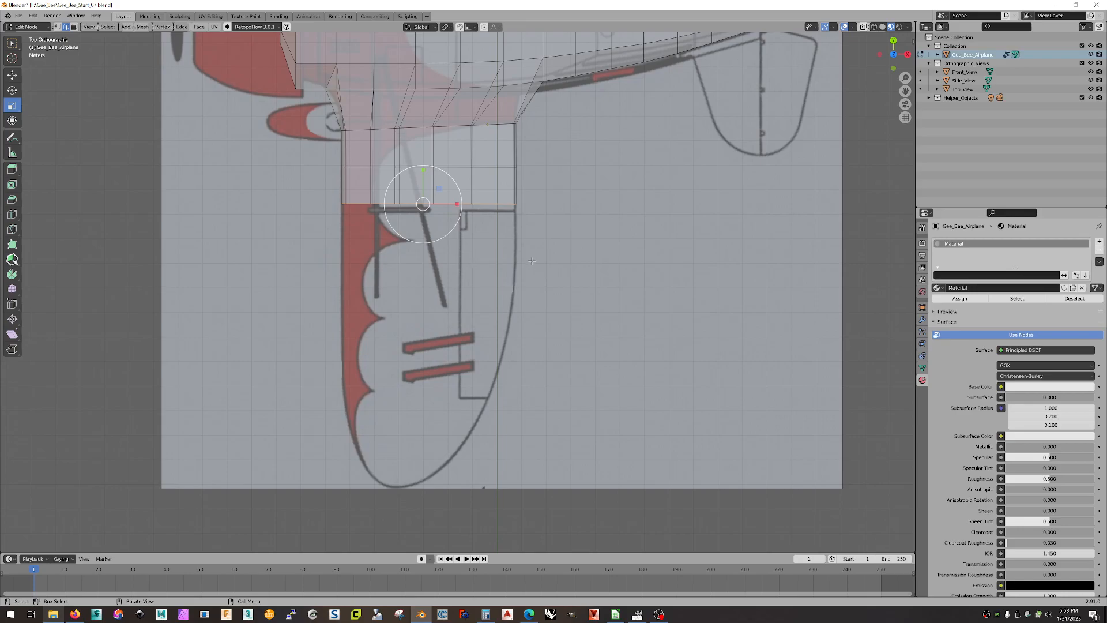
pyautogui.press('g')
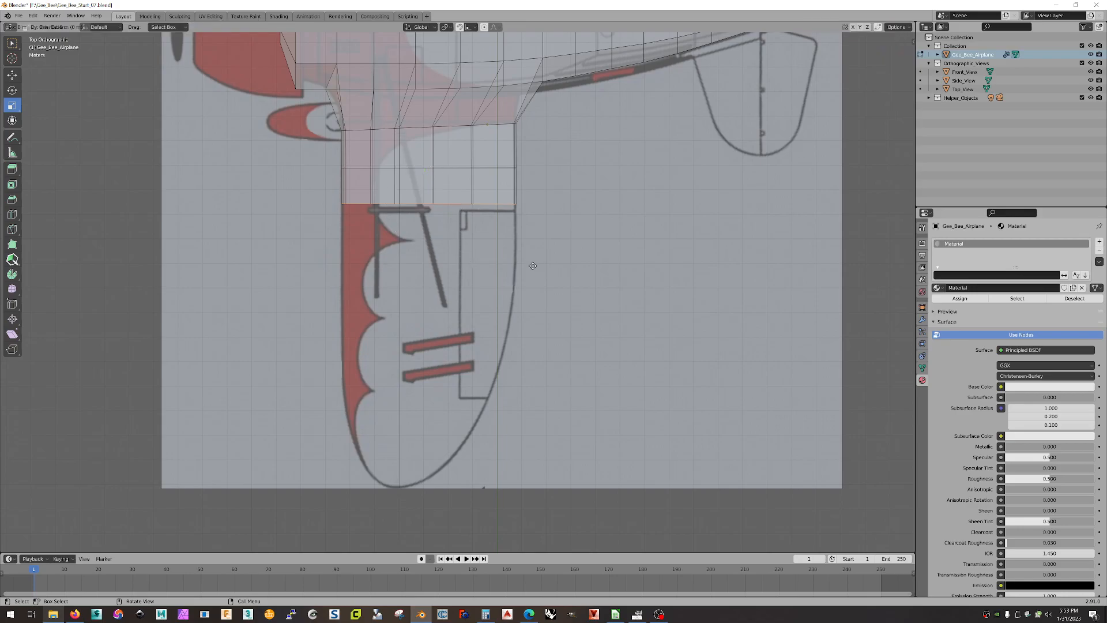
pyautogui.click(532, 266)
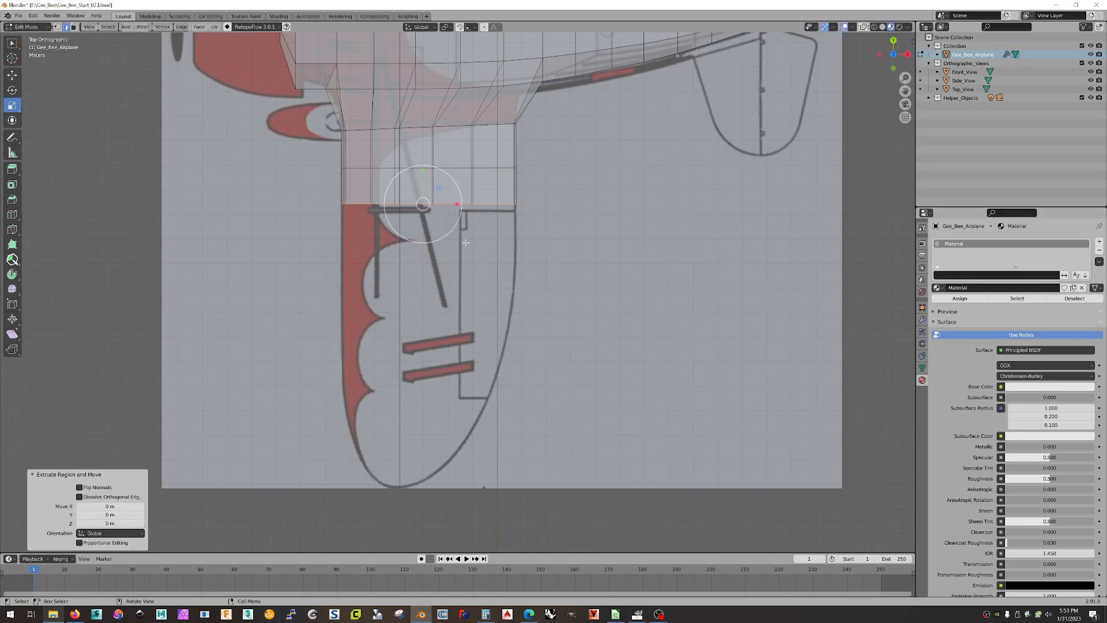
pyautogui.click(12, 75)
pyautogui.moveTo(422, 172); pyautogui.dragTo(420, 209)
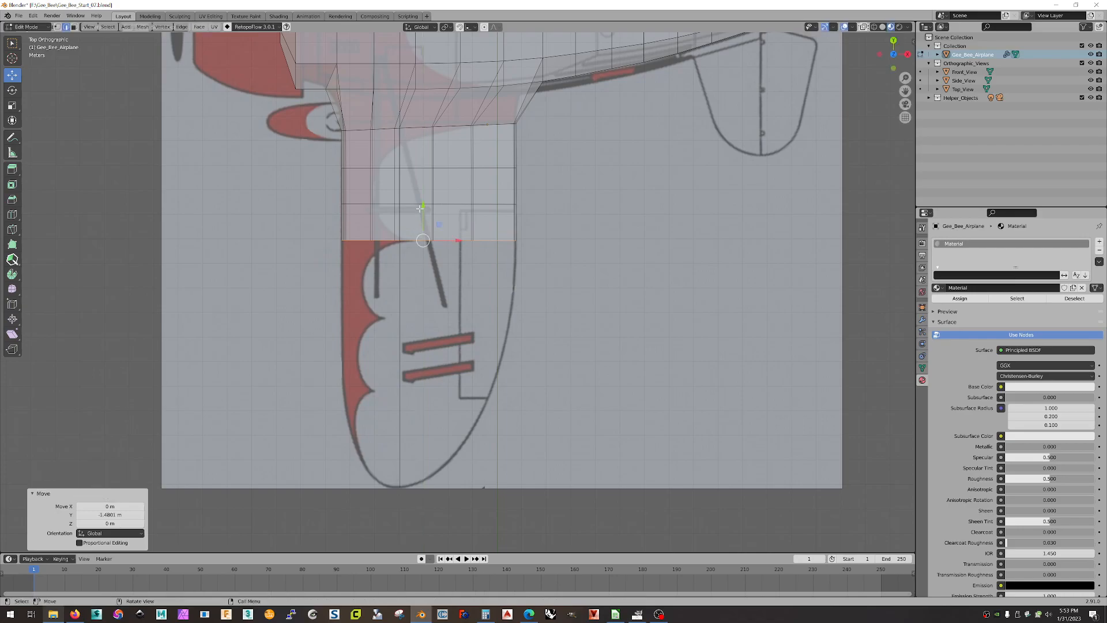
# Extrude five more evenly spaced wing sections outward along Y, ending just past the rear control surface outline.
pyautogui.press('e')
pyautogui.rightClick(591, 203)
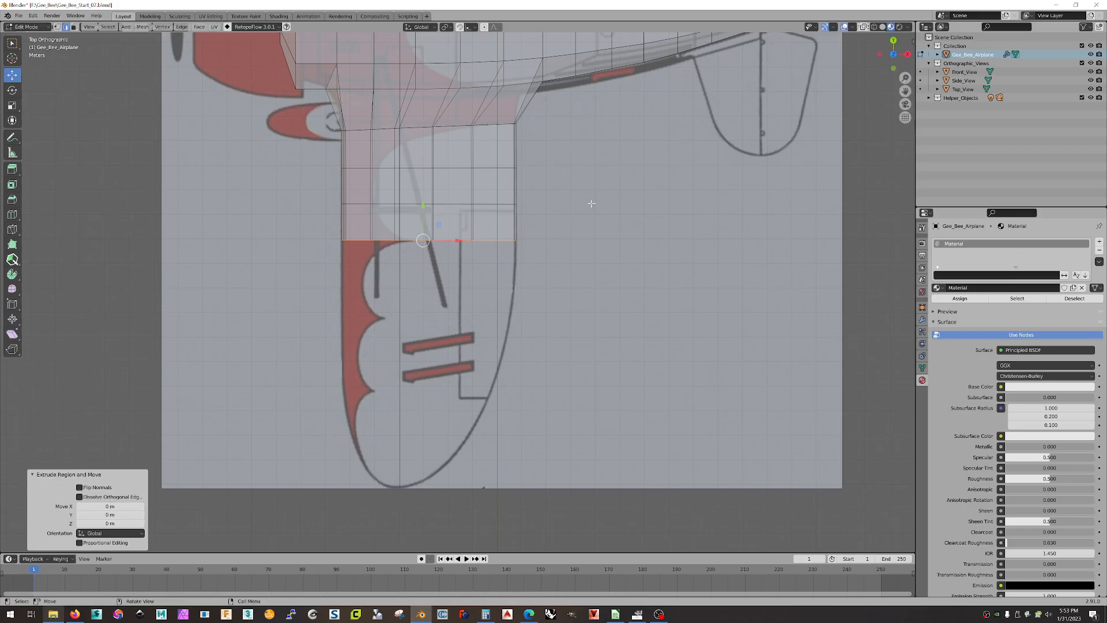
pyautogui.moveTo(423, 206); pyautogui.dragTo(423, 344)
pyautogui.press('e')
pyautogui.rightClick(588, 231)
pyautogui.press('e')
pyautogui.rightClick(575, 253)
pyautogui.press('e')
pyautogui.rightClick(609, 256)
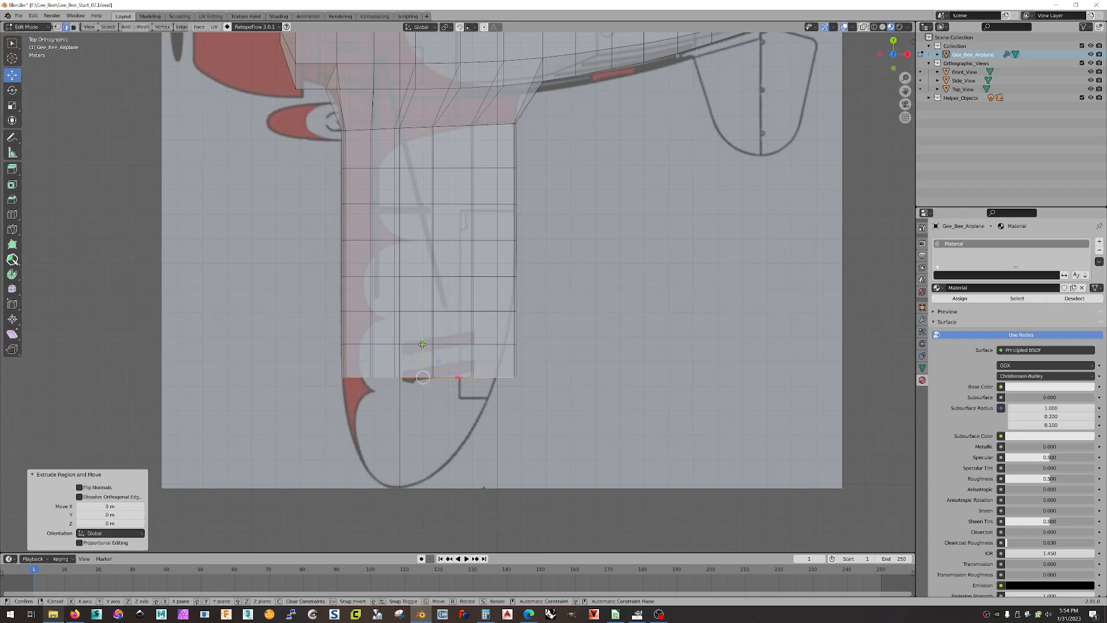
pyautogui.press('e')
pyautogui.moveTo(427, 377); pyautogui.dragTo(428, 376)
pyautogui.press('e')
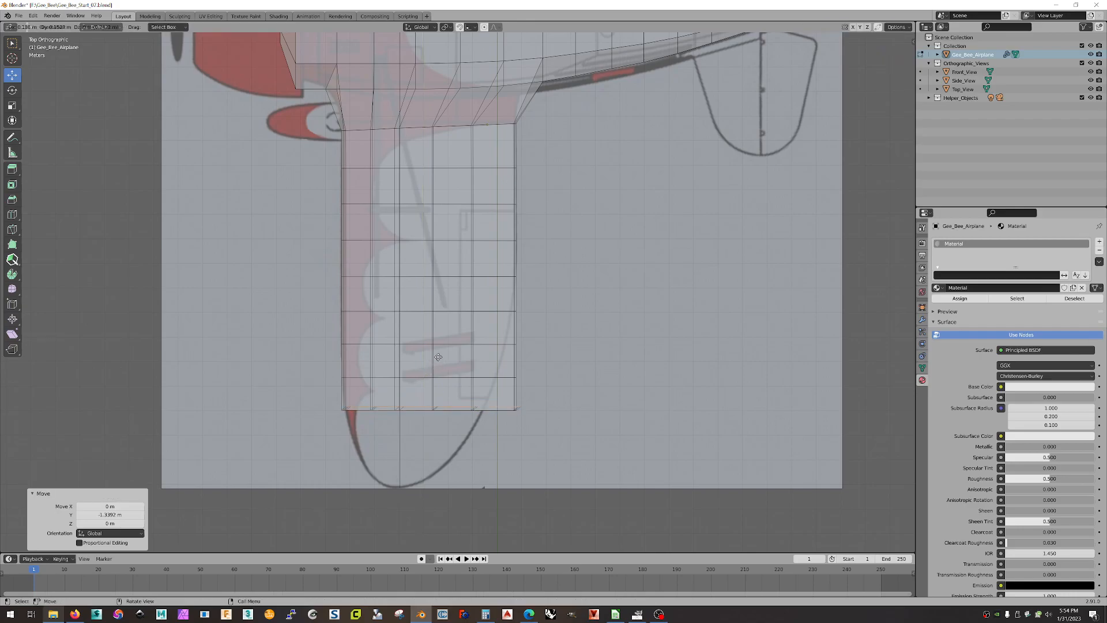
pyautogui.click(439, 360)
pyautogui.hotkey('ctrl', 'z')
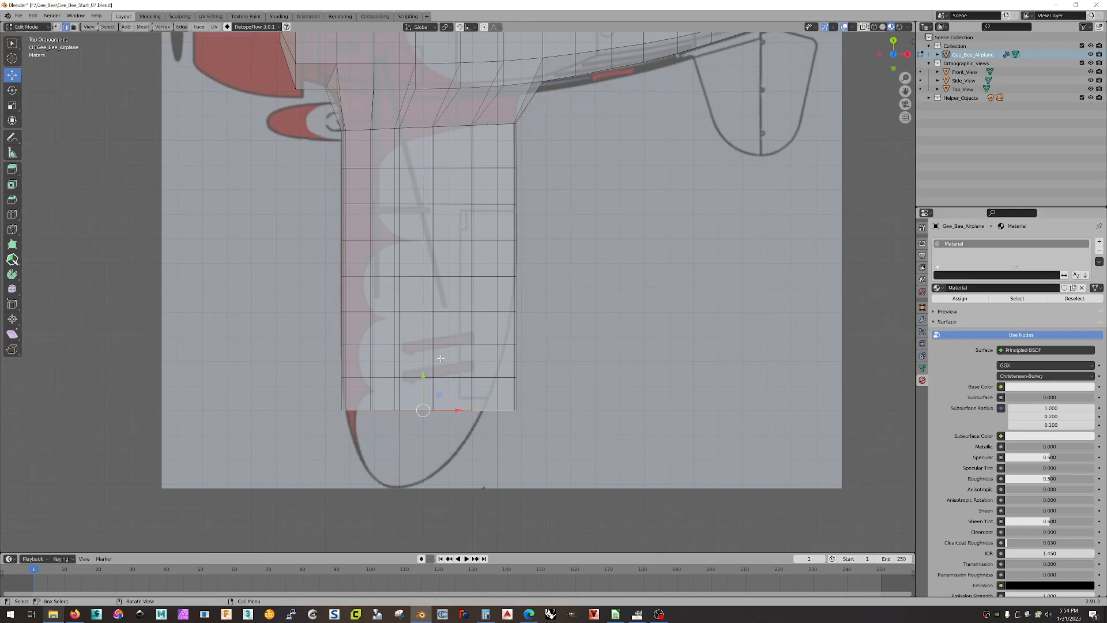
# Extrude three closer-spaced end sections along Y so that the wing reaches the tip of the reference drawing.
pyautogui.press('e')
pyautogui.click(440, 358)
pyautogui.press('e')
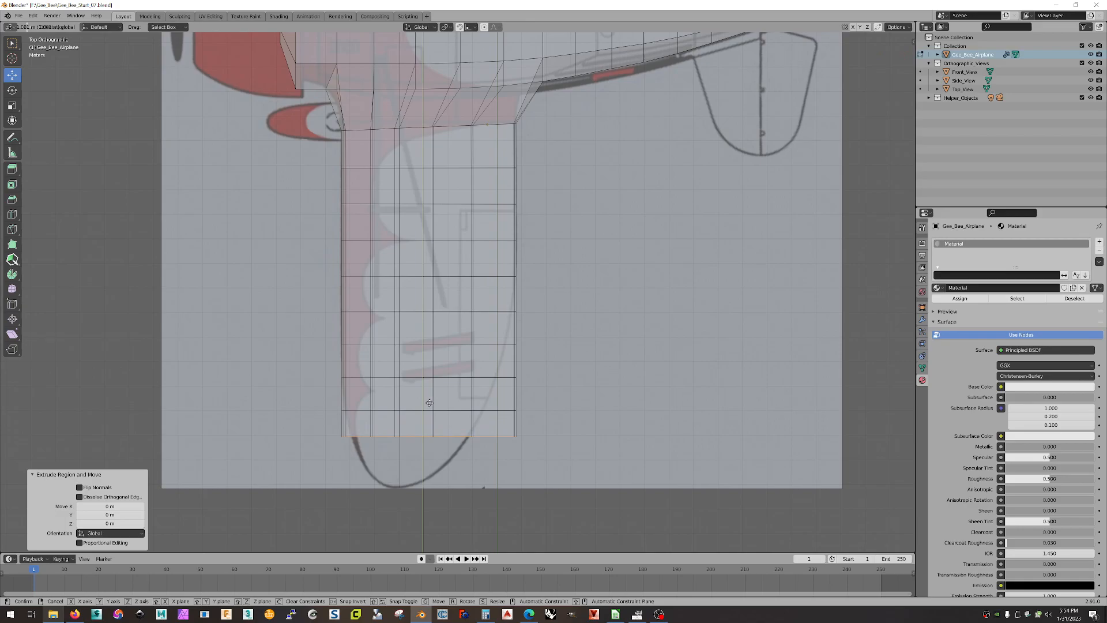
pyautogui.click(429, 402)
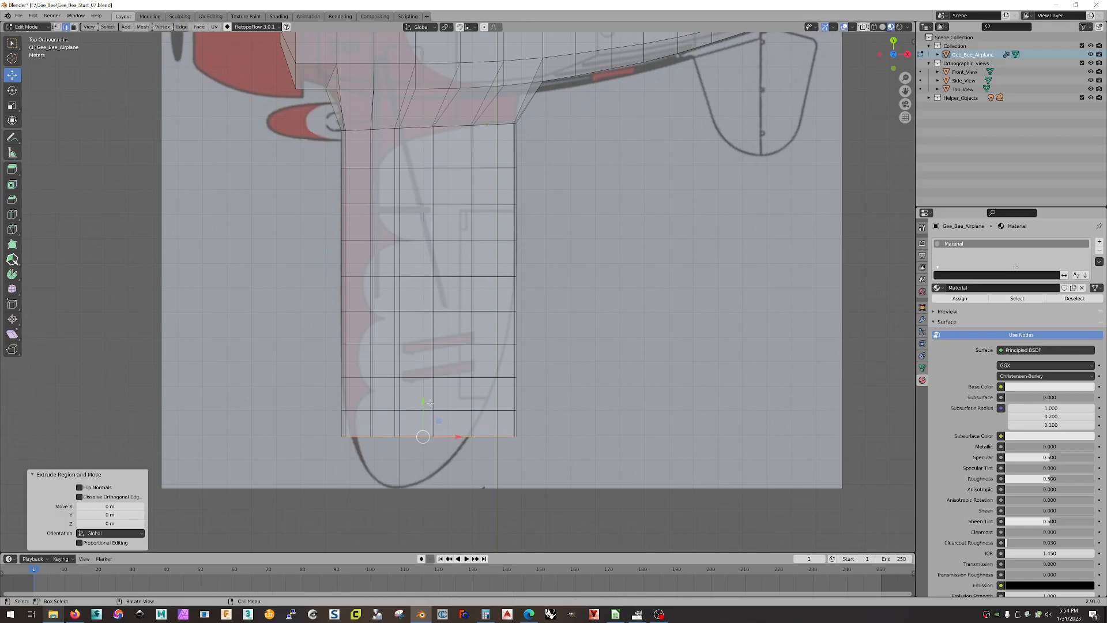
pyautogui.press('e')
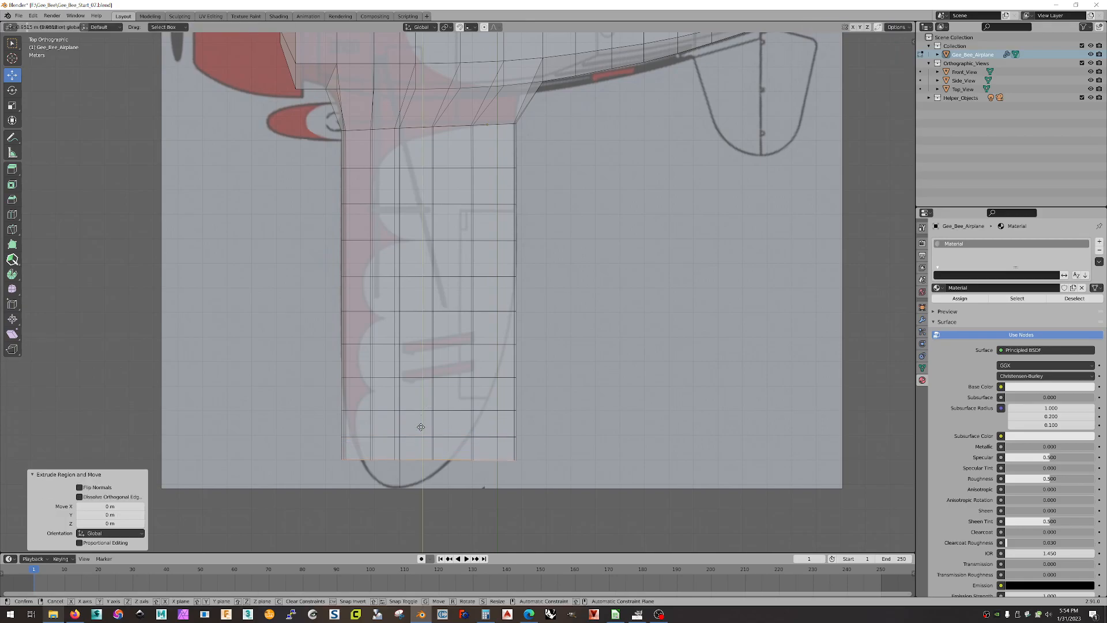
pyautogui.click(420, 427)
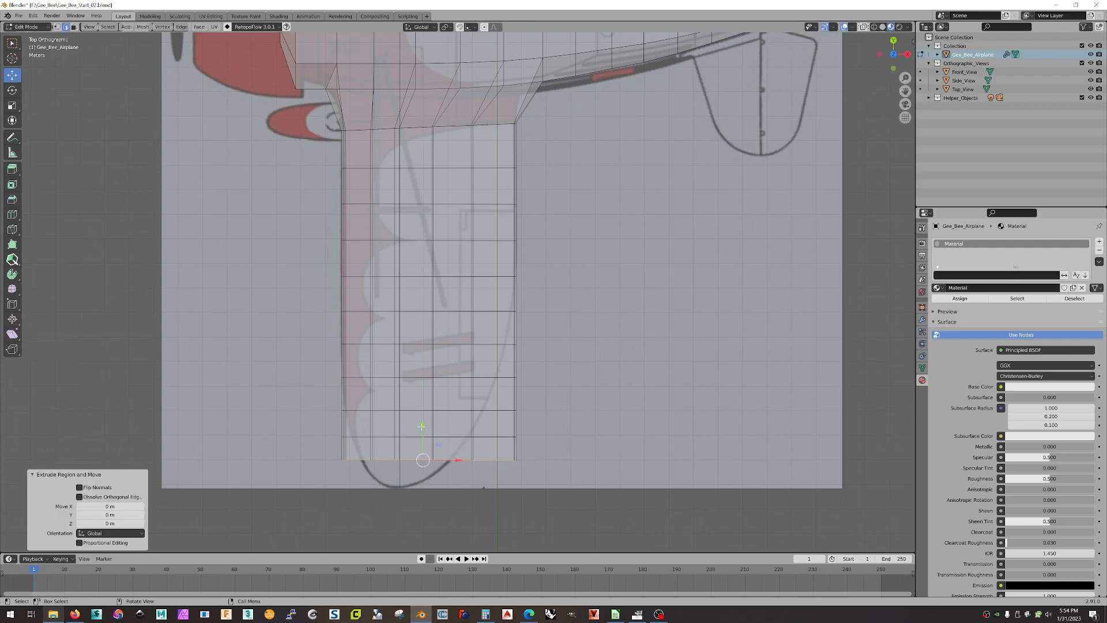
pyautogui.press('e')
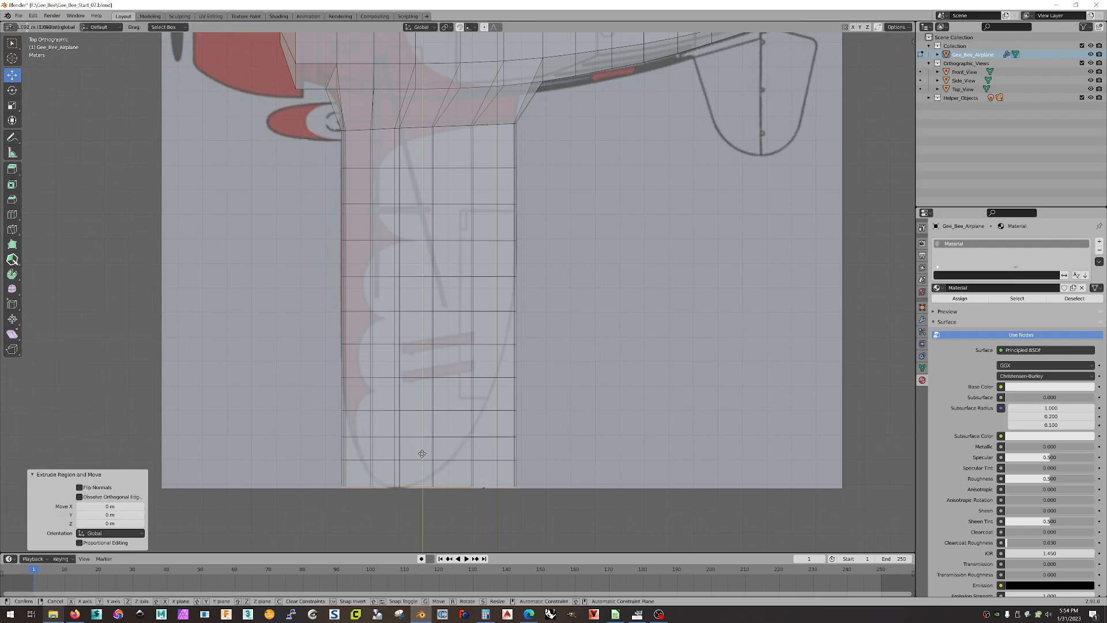
pyautogui.click(422, 454)
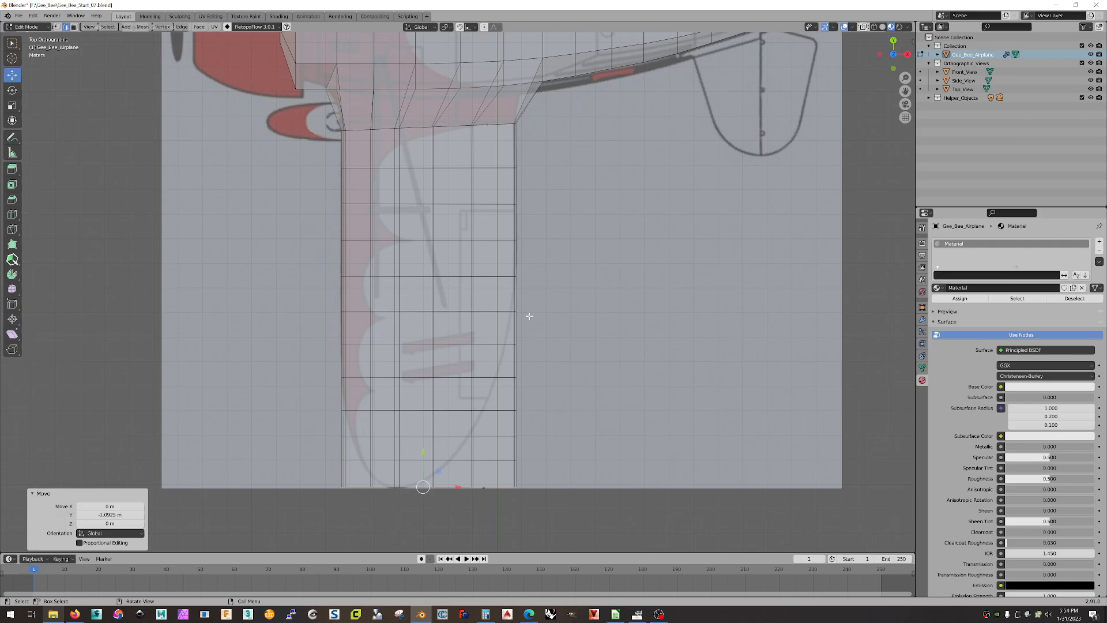
# Inspect the wing in perspective, return to the top view and move the tip edge loop about 0.04 m along negative Y.
pyautogui.moveTo(539, 417)
pyautogui.mouseDown(button='middle')
pyautogui.moveTo(549, 382)
pyautogui.moveTo(622, 331)
pyautogui.moveTo(569, 327)
pyautogui.moveTo(547, 406)
pyautogui.mouseUp(button='middle')
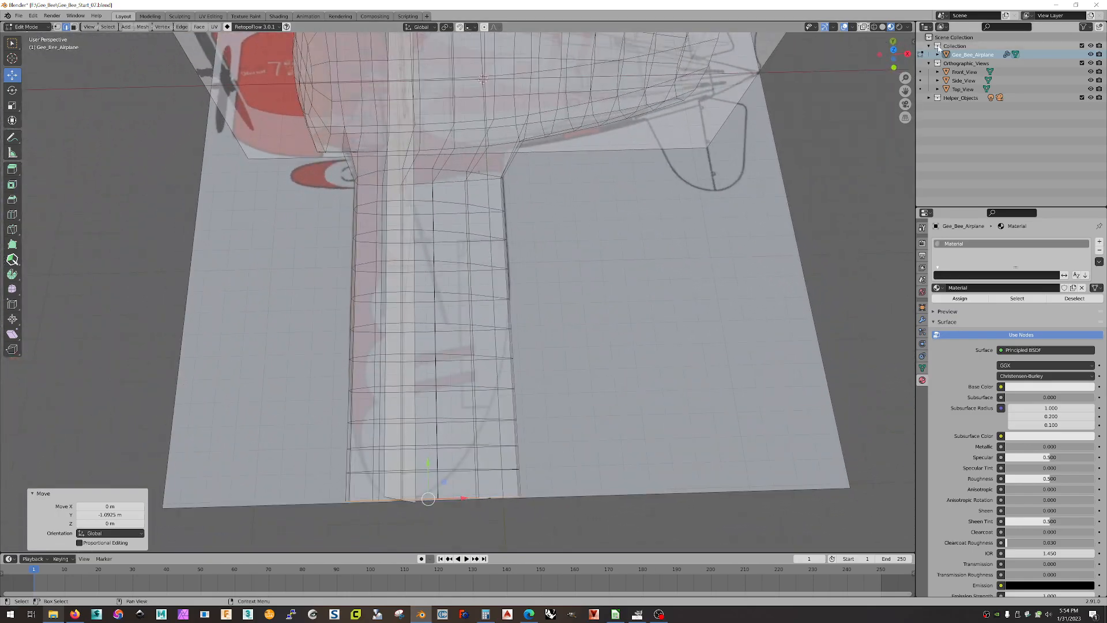
pyautogui.click(893, 50)
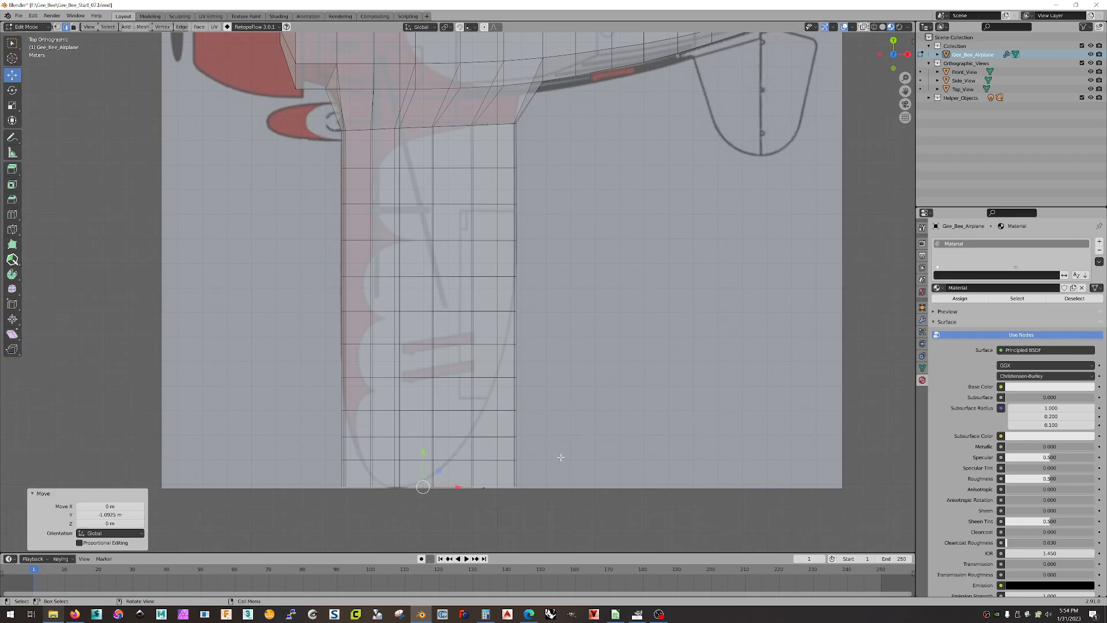
pyautogui.scroll(1, 561, 455)
pyautogui.moveTo(412, 492); pyautogui.dragTo(415, 494)
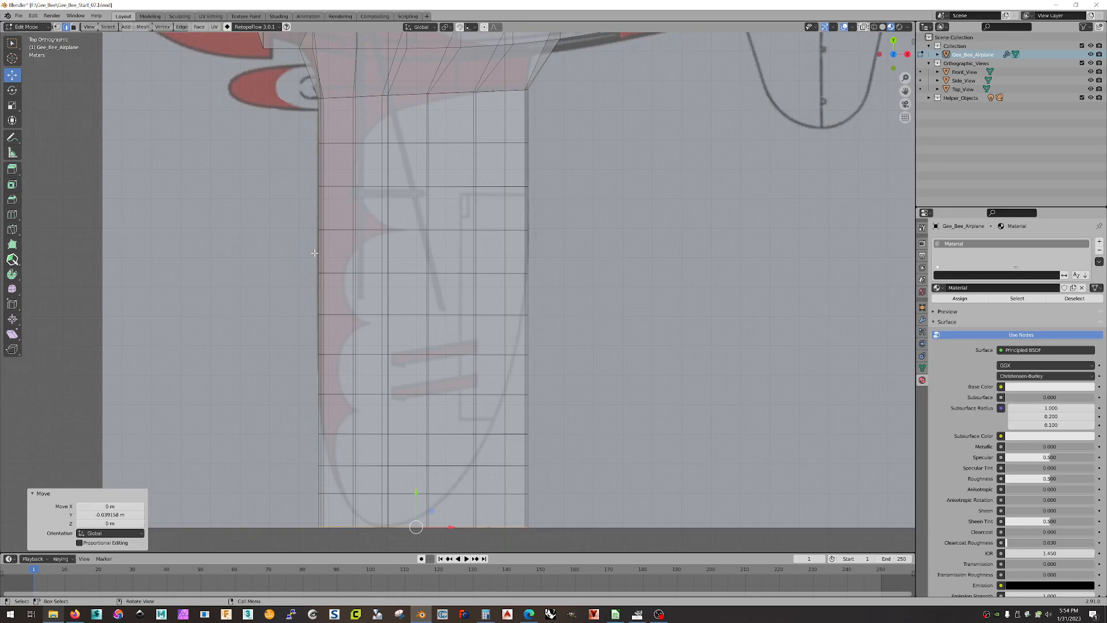
# Select the seventh wing edge loop from the tip, scale it to 0.975 along X and move it about 0.1 m along negative X.
pyautogui.click(57, 27)
pyautogui.click(66, 27)
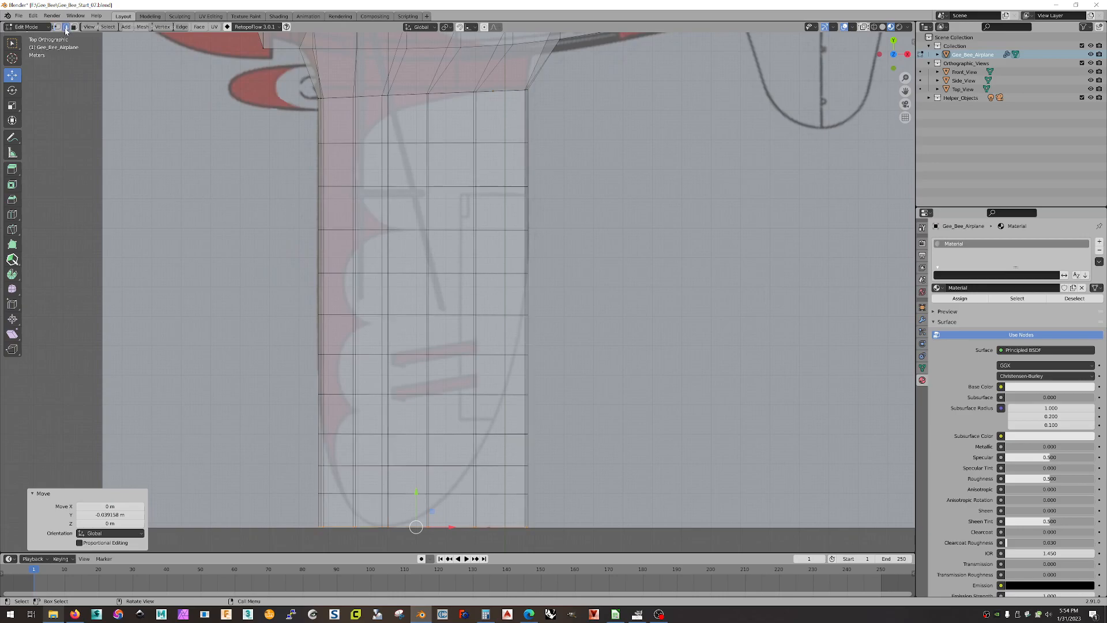
pyautogui.keyDown('alt'); pyautogui.click(402, 314); pyautogui.keyUp('alt')
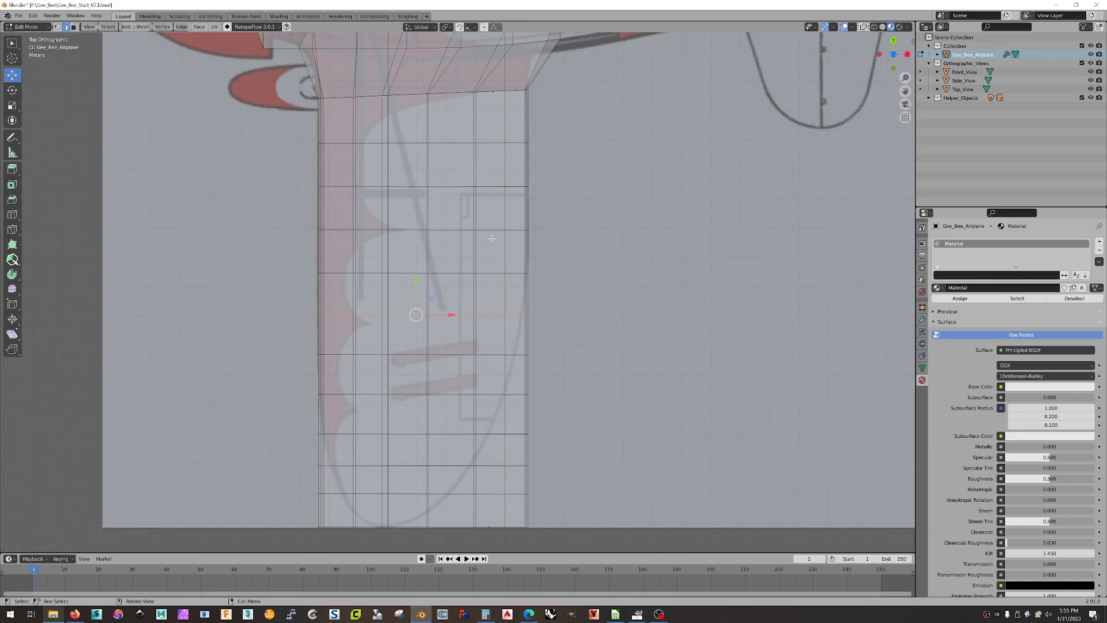
pyautogui.click(12, 105)
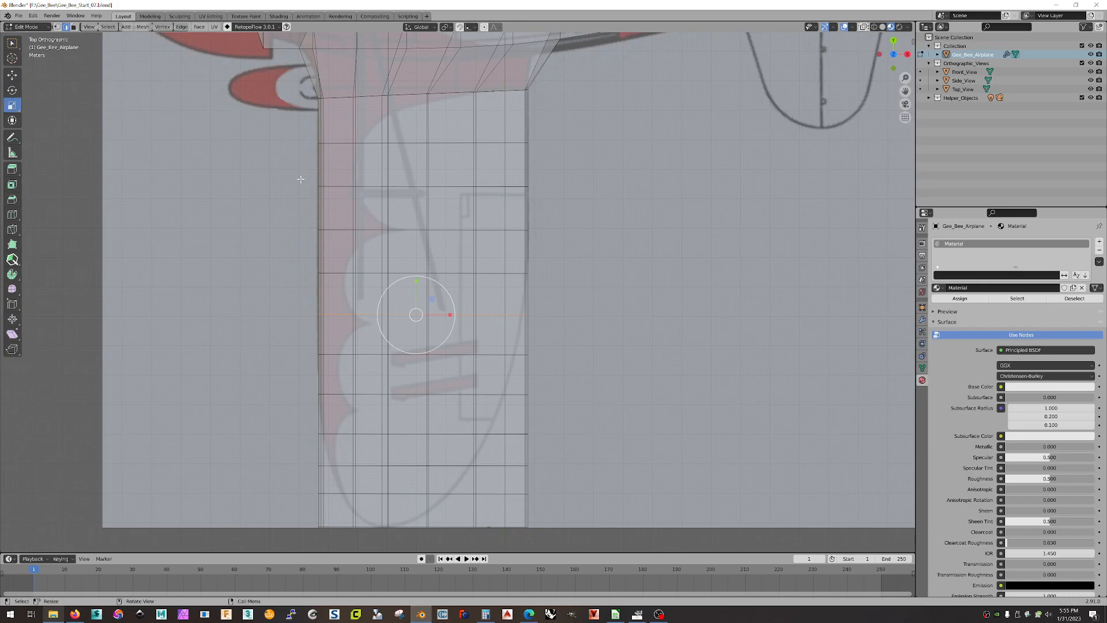
pyautogui.moveTo(451, 312); pyautogui.dragTo(447, 315)
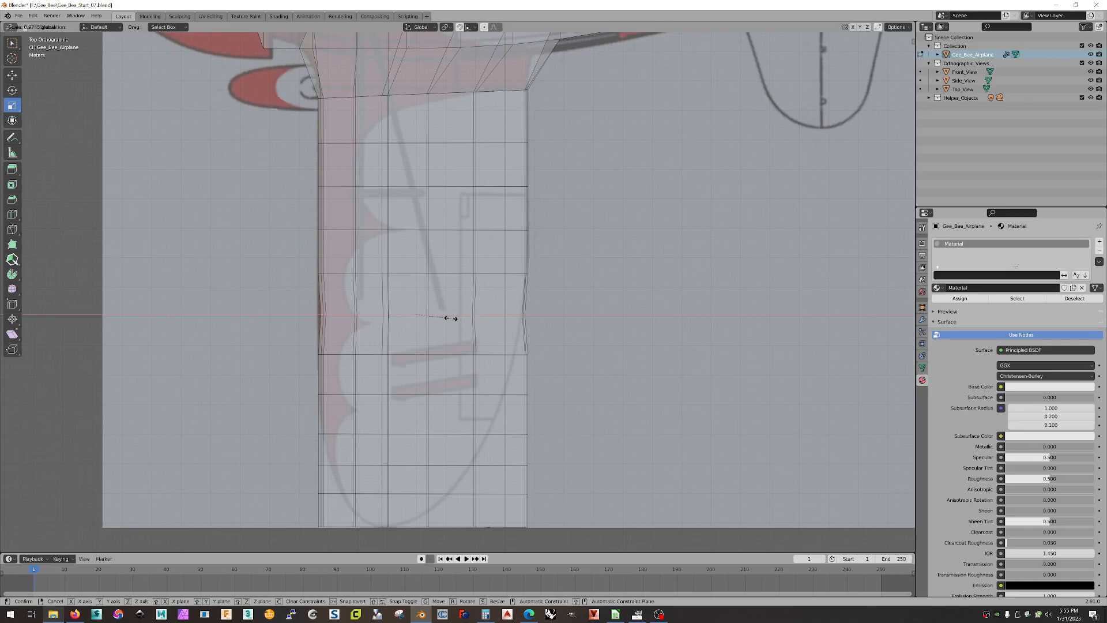
pyautogui.click(450, 317)
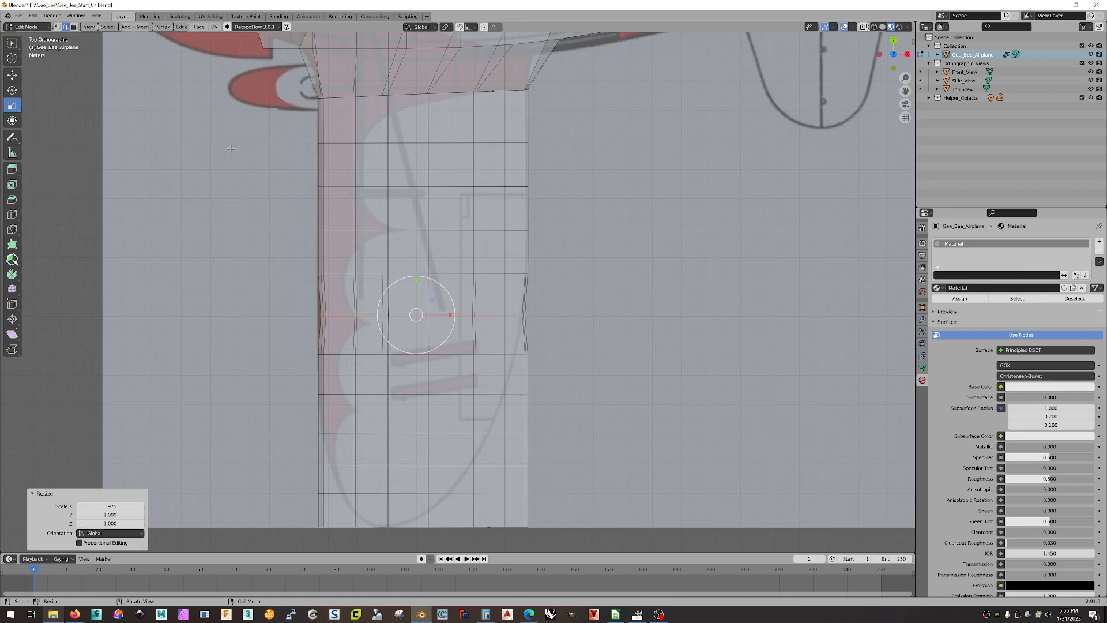
pyautogui.click(11, 75)
pyautogui.moveTo(451, 314); pyautogui.dragTo(446, 314)
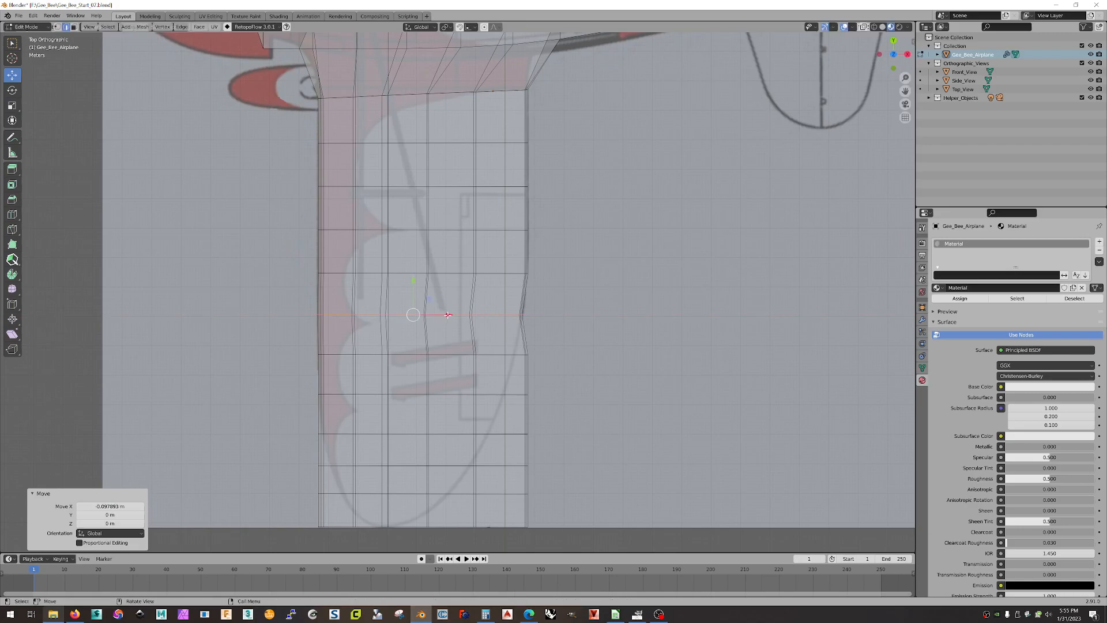
# Scale the sixth edge loop from the wing tip to about 0.94 along X and move it about 0.215 m along negative X.
pyautogui.keyDown('alt'); pyautogui.click(411, 354); pyautogui.keyUp('alt')
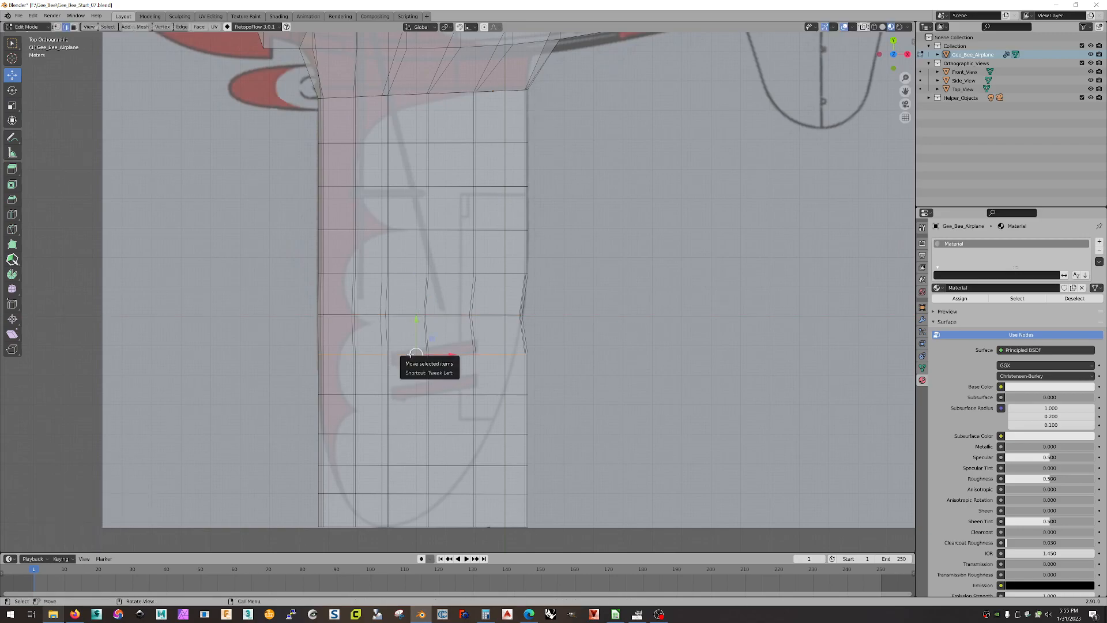
pyautogui.click(12, 106)
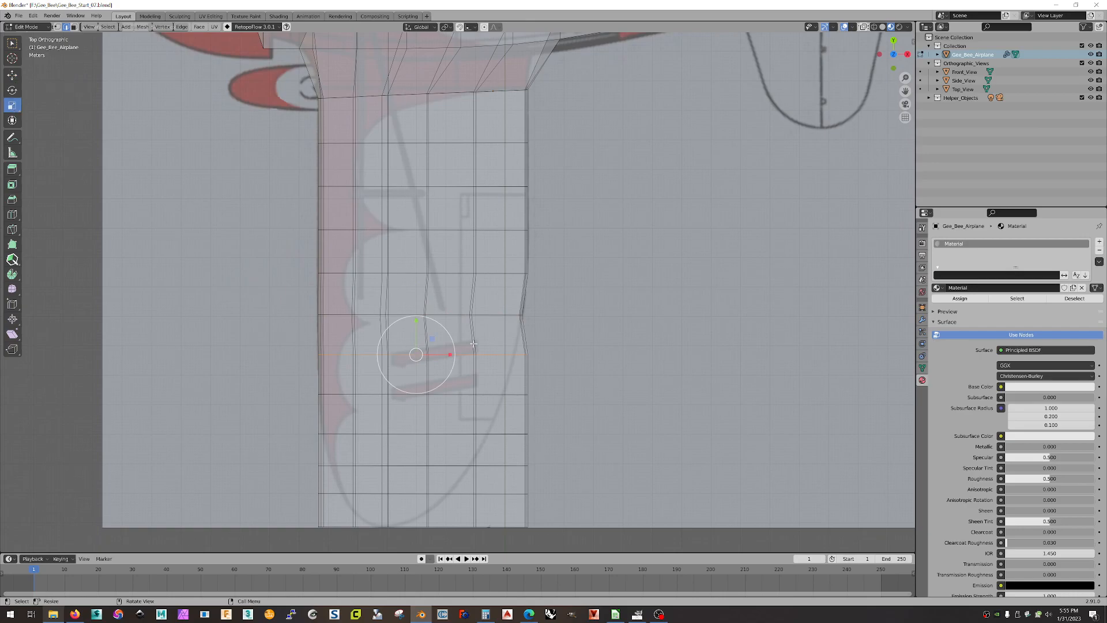
pyautogui.moveTo(449, 354); pyautogui.dragTo(448, 354)
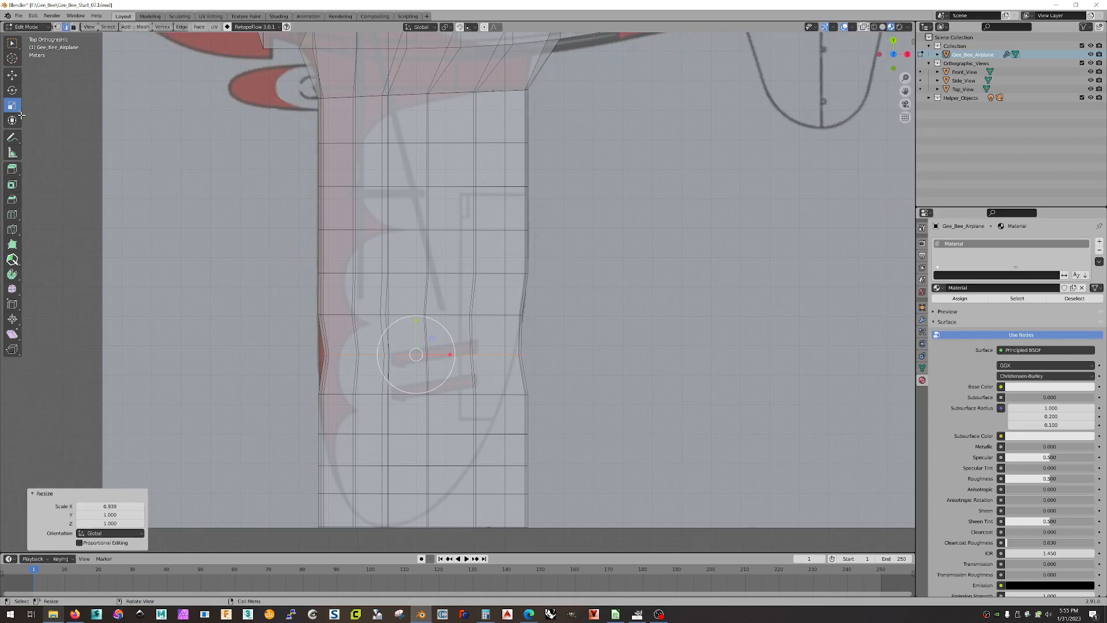
pyautogui.click(12, 75)
pyautogui.moveTo(450, 354); pyautogui.dragTo(442, 355)
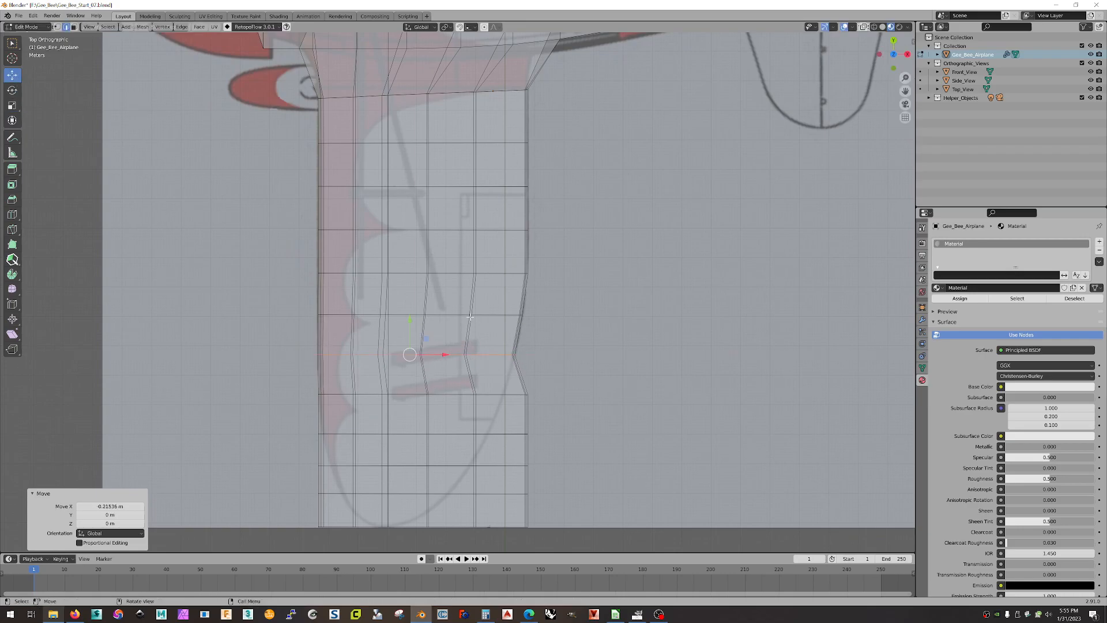
# Fit the fifth loop from the tip to the outline: scale it to 0.904 along X, move it about -0.35 m, and fine-tune its X scale.
pyautogui.keyDown('alt'); pyautogui.click(445, 394); pyautogui.keyUp('alt')
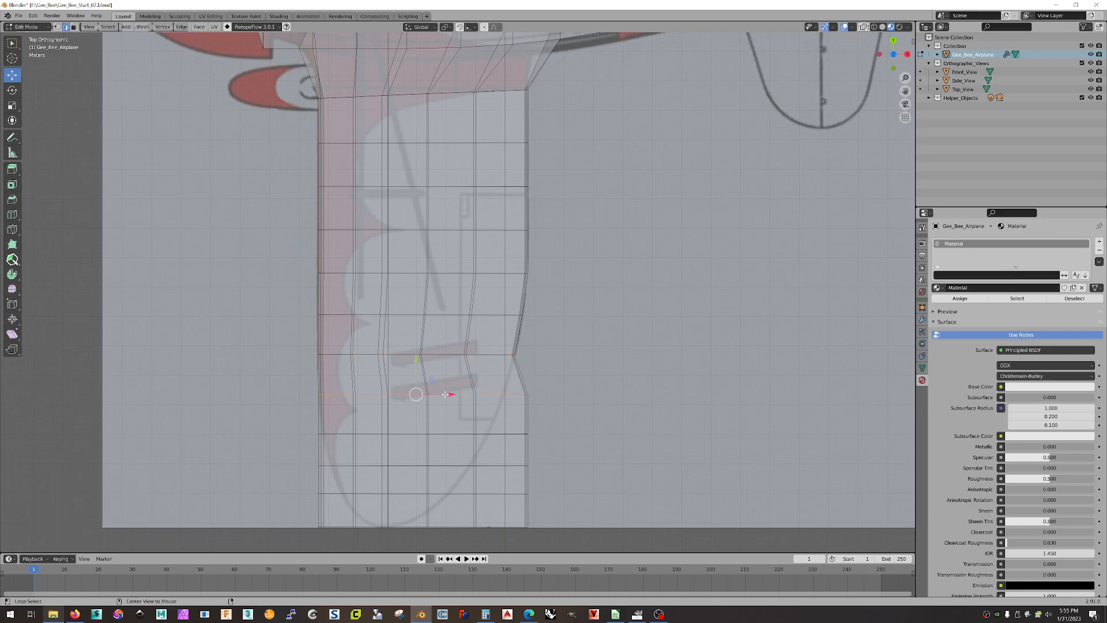
pyautogui.click(12, 105)
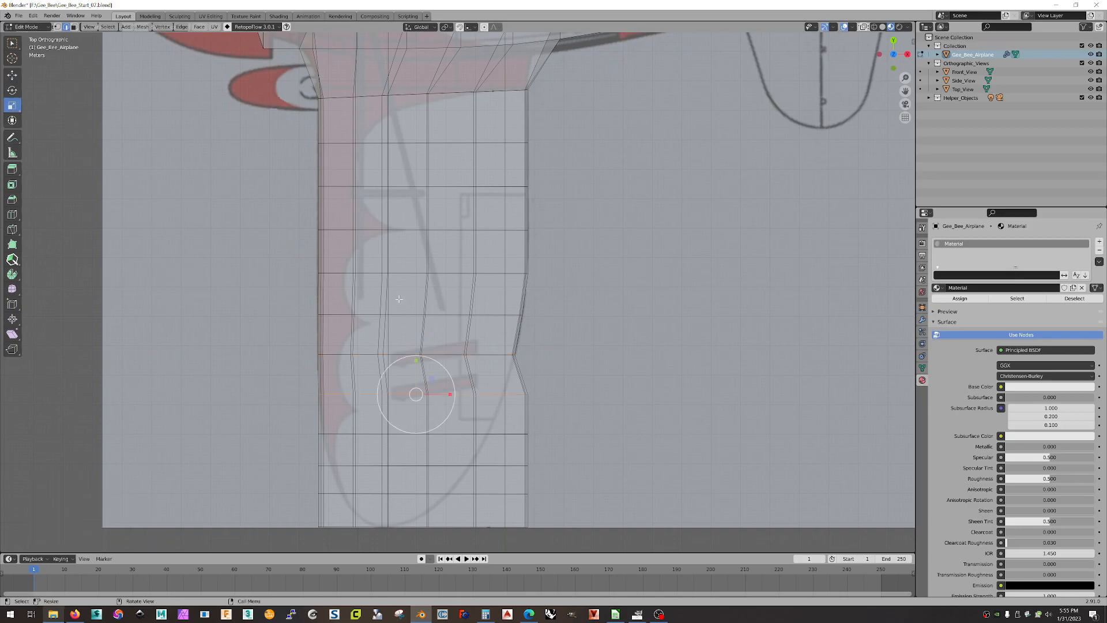
pyautogui.moveTo(452, 394); pyautogui.dragTo(435, 392)
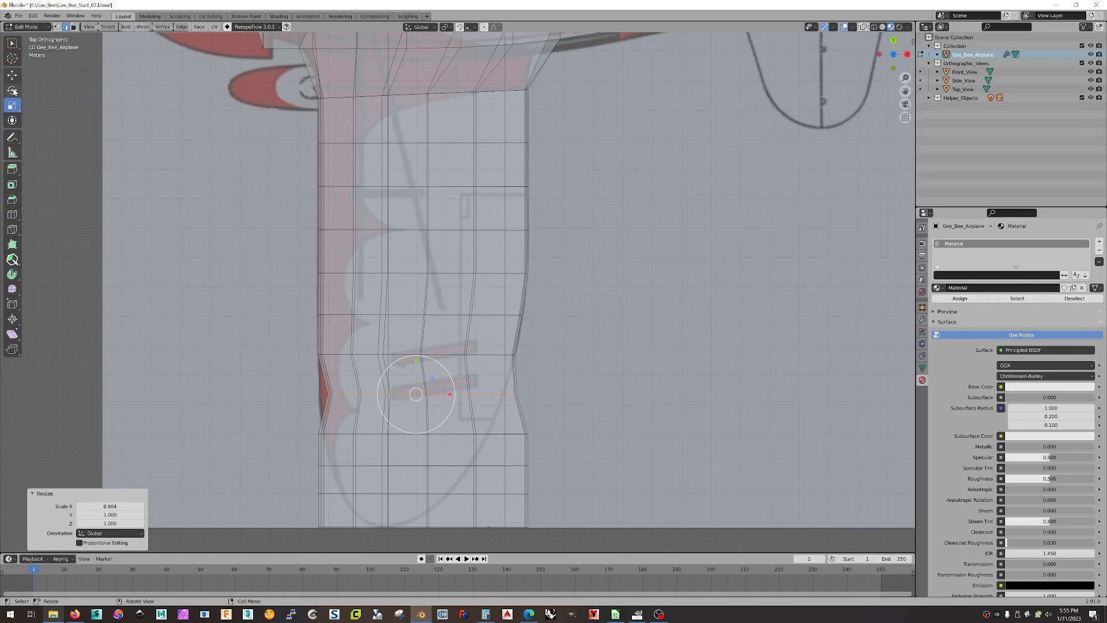
pyautogui.click(11, 75)
pyautogui.moveTo(416, 394); pyautogui.dragTo(440, 394)
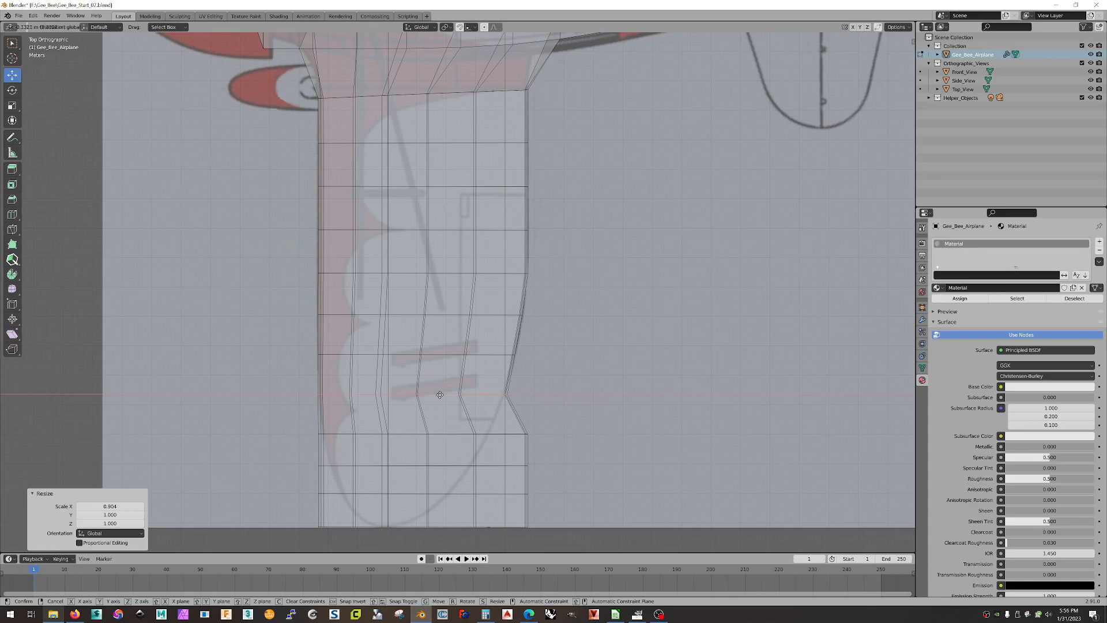
pyautogui.moveTo(440, 395); pyautogui.dragTo(439, 394)
pyautogui.click(12, 106)
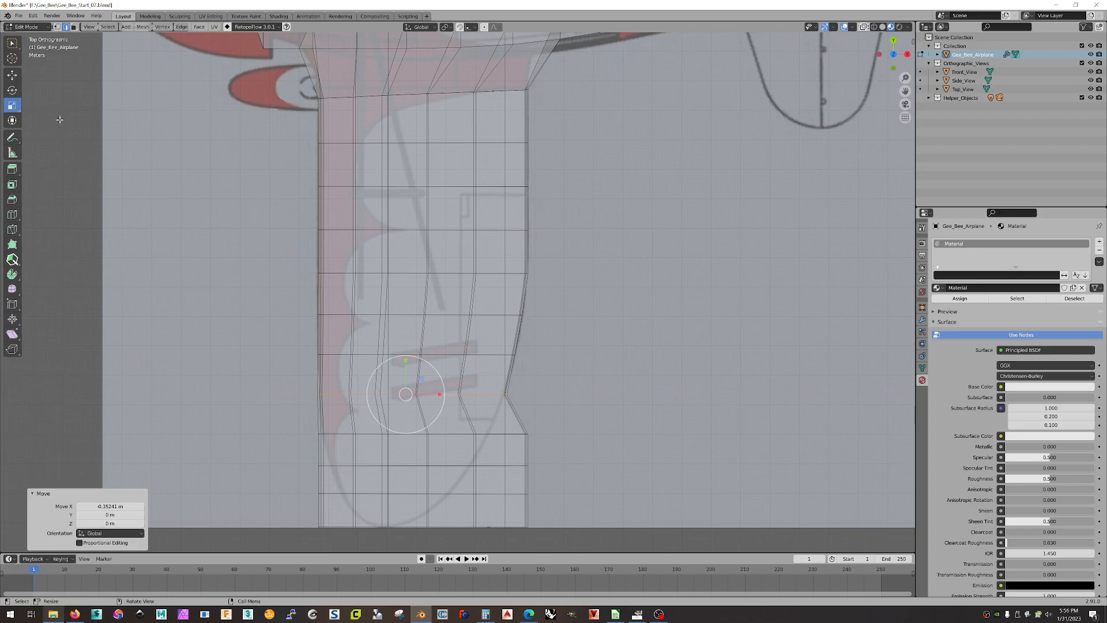
pyautogui.moveTo(440, 394); pyautogui.dragTo(405, 384)
# Scale the fourth edge loop from the wing tip to 0.802 along X and move it about 0.54 m along negative X.
pyautogui.keyDown('alt'); pyautogui.click(451, 433); pyautogui.keyUp('alt')
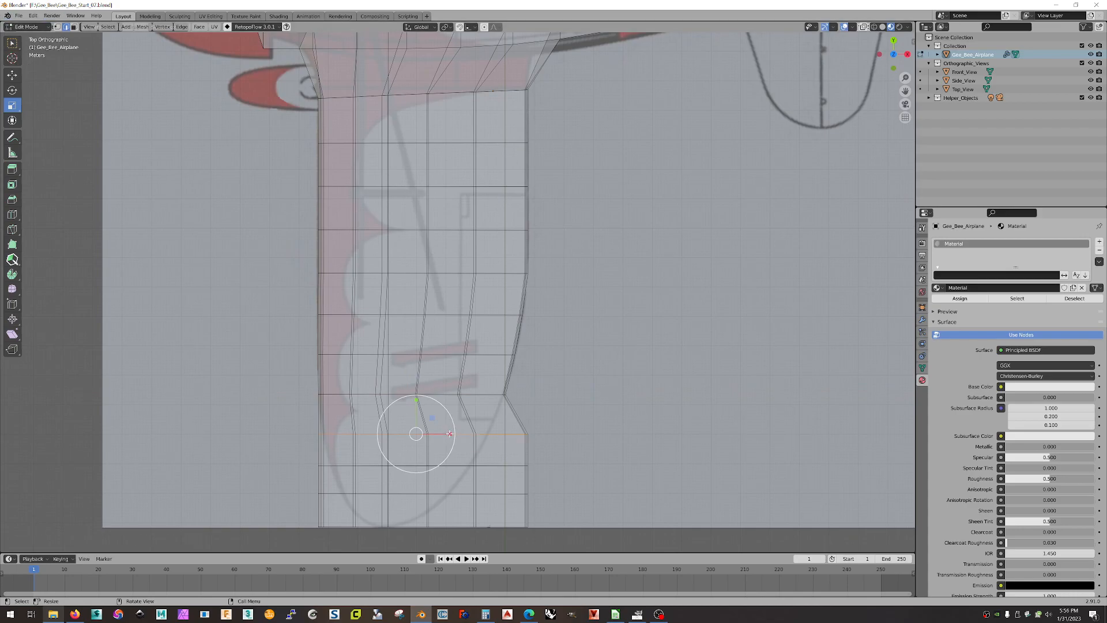
pyautogui.moveTo(450, 433); pyautogui.dragTo(426, 429)
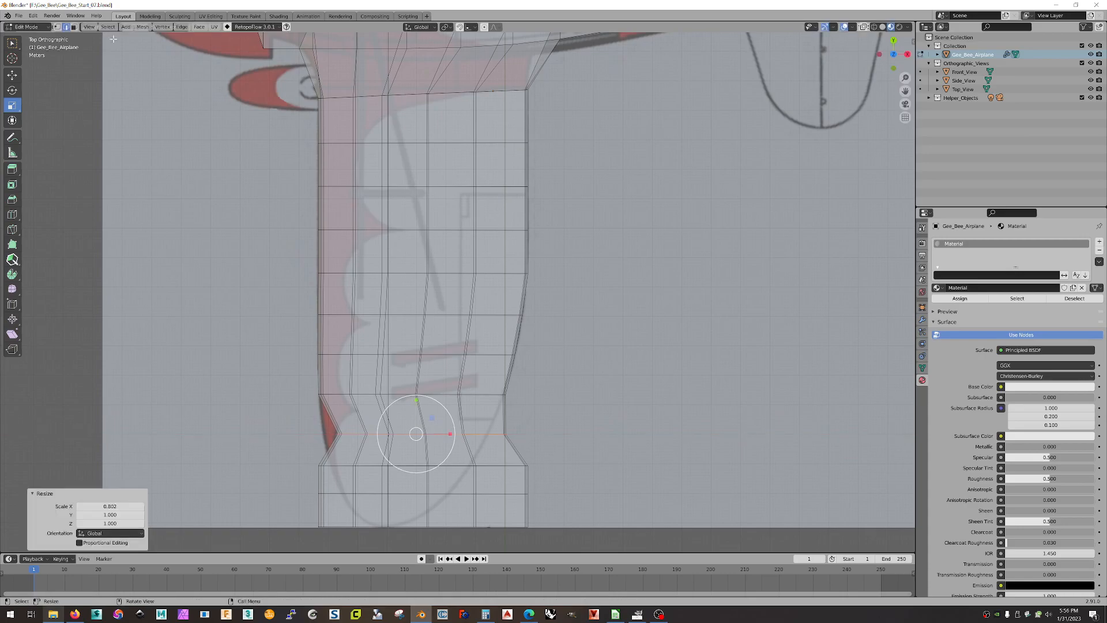
pyautogui.click(12, 75)
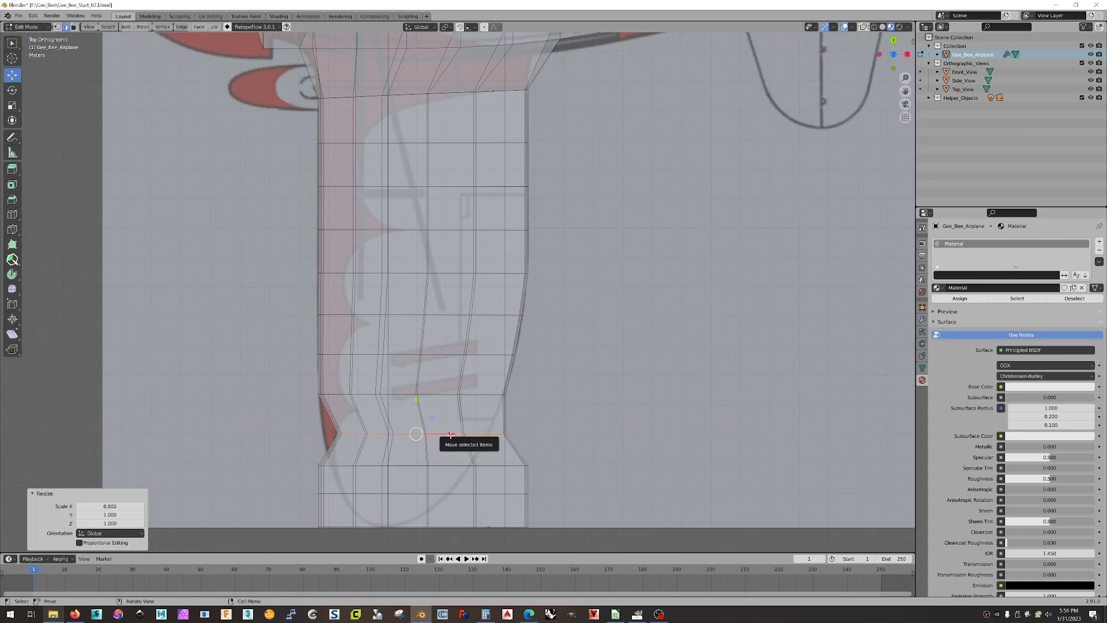
pyautogui.moveTo(448, 432); pyautogui.dragTo(434, 432)
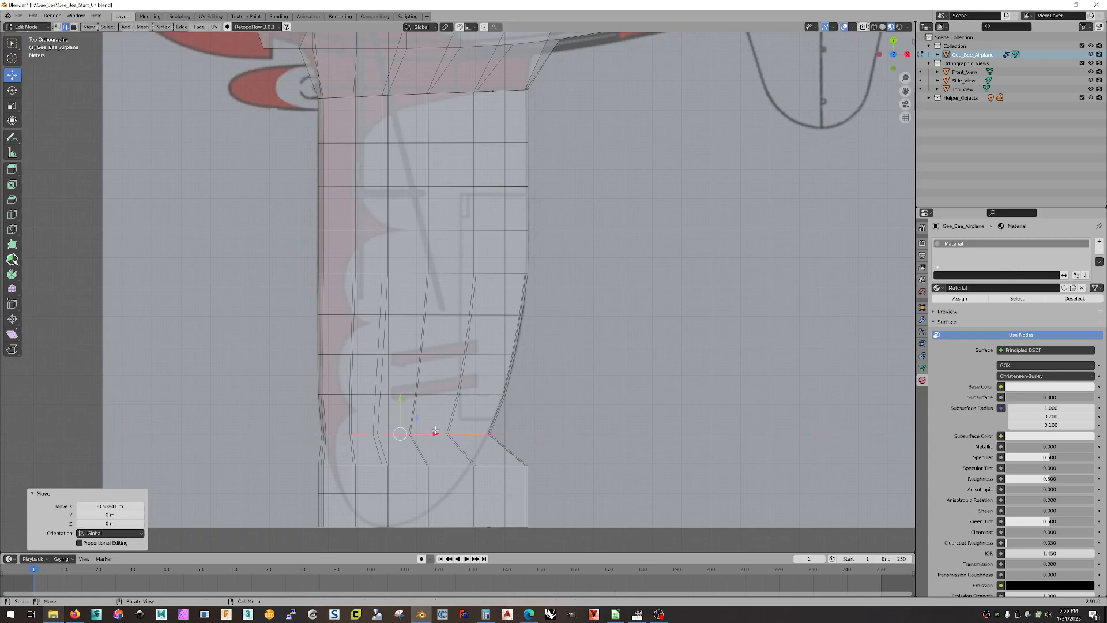
# Move the third edge loop from the tip about 0.64 m along negative X, scale it to 0.672 along X and nudge it onto the outline.
pyautogui.keyDown('alt'); pyautogui.click(449, 465); pyautogui.keyUp('alt')
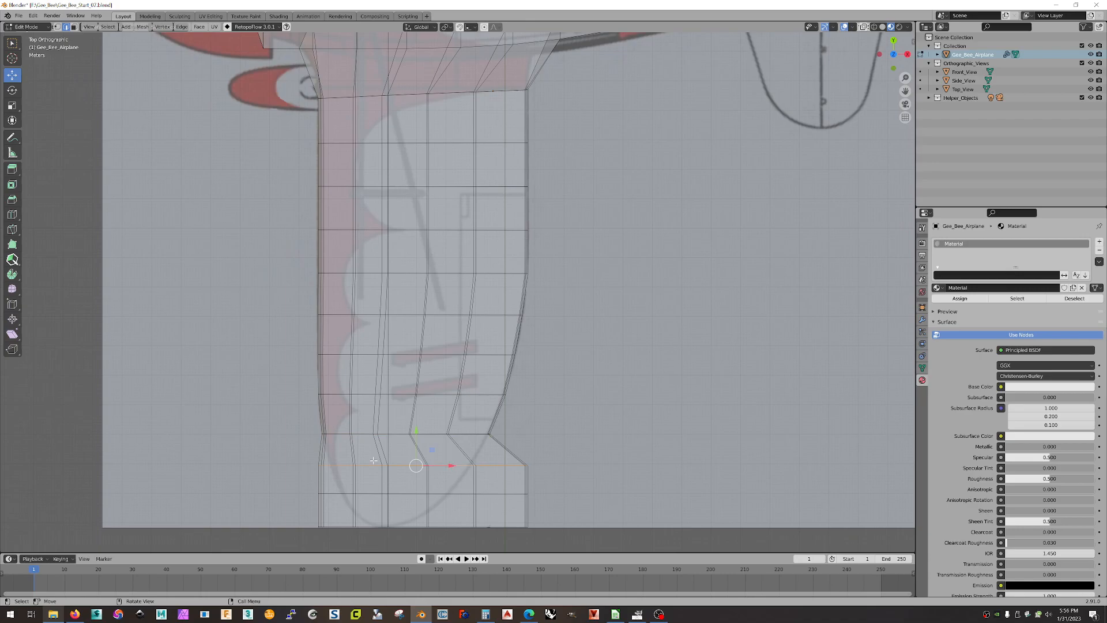
pyautogui.moveTo(450, 461); pyautogui.dragTo(432, 462)
pyautogui.click(12, 105)
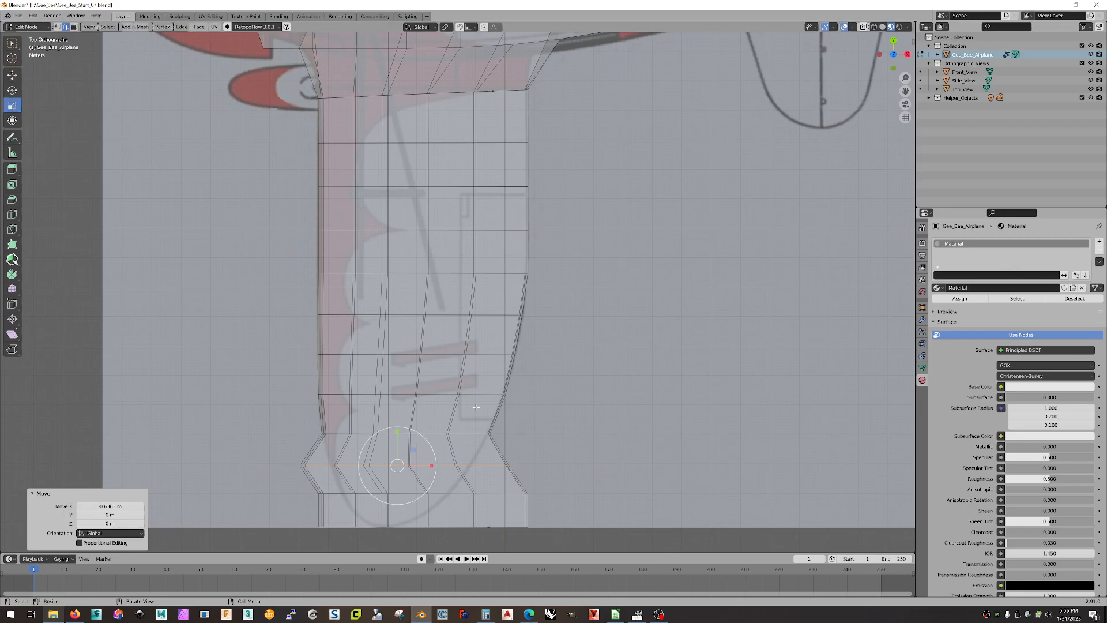
pyautogui.moveTo(436, 463); pyautogui.dragTo(357, 465)
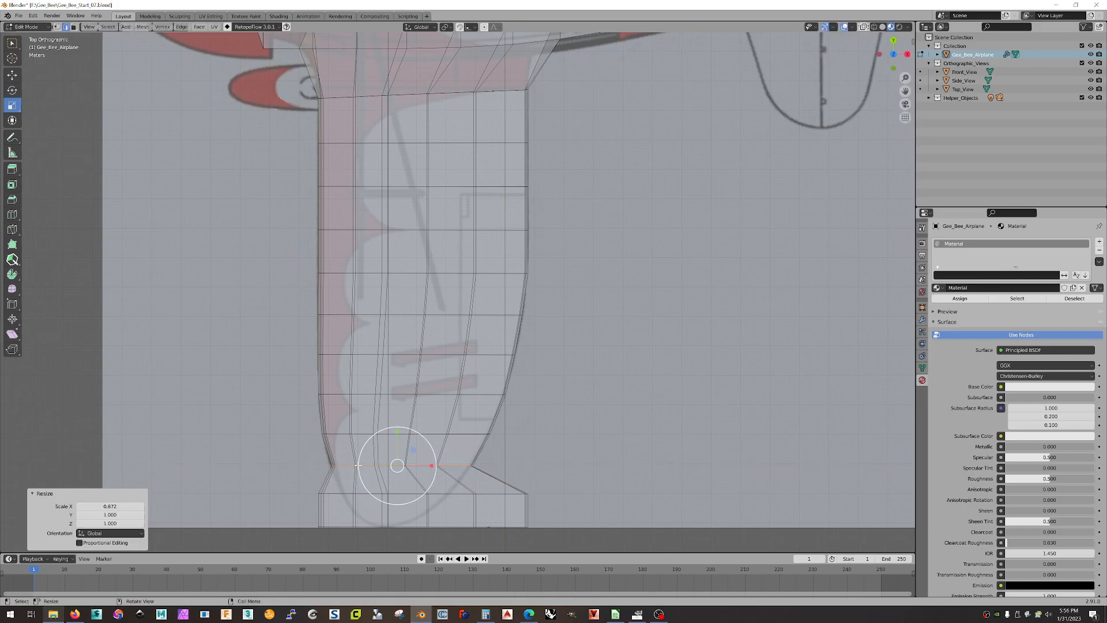
pyautogui.click(12, 75)
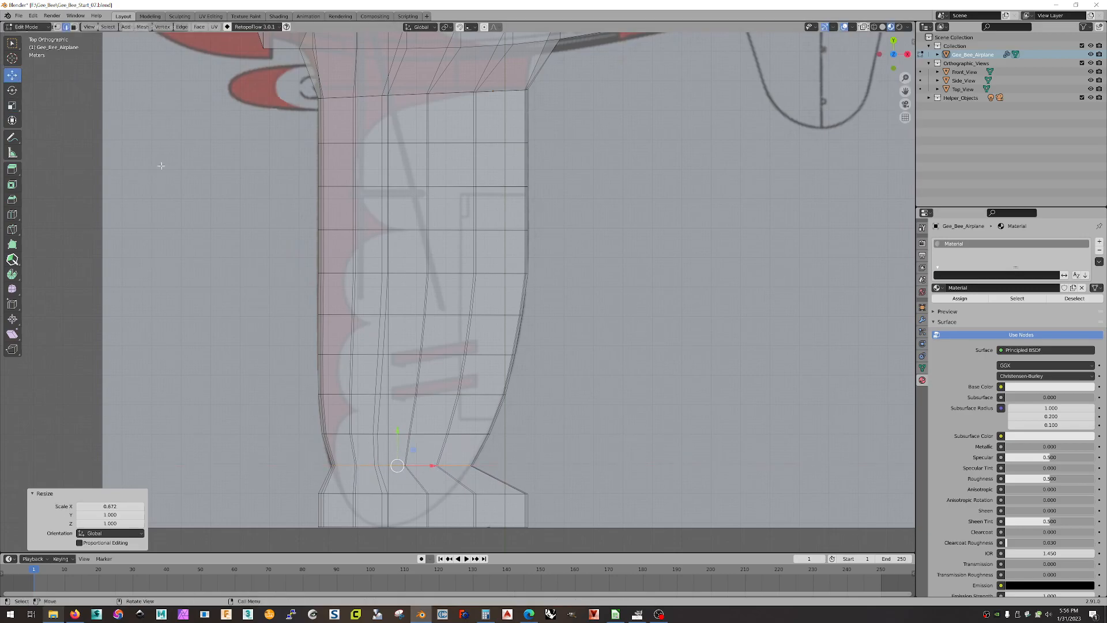
pyautogui.moveTo(432, 464); pyautogui.dragTo(430, 465)
# Scale the second edge loop from the wing tip down along X and move it about 0.82 m along negative X onto the outline.
pyautogui.keyDown('shift'); pyautogui.moveTo(523, 480); pyautogui.dragTo(553, 338, button='middle'); pyautogui.keyUp('shift')
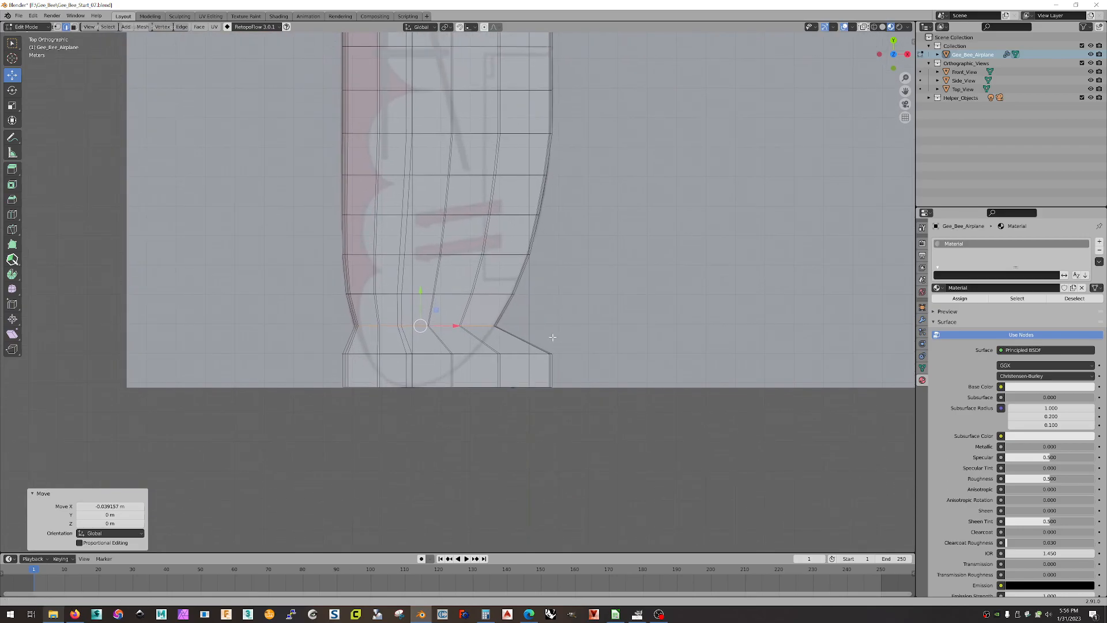
pyautogui.scroll(2, 535, 340)
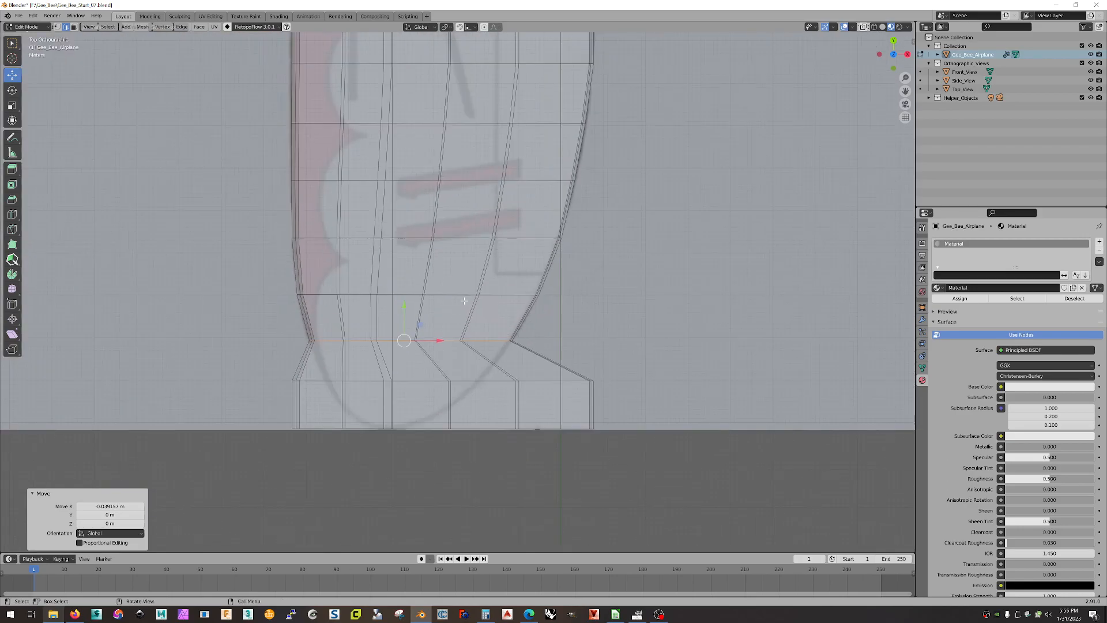
pyautogui.keyDown('alt'); pyautogui.click(543, 380); pyautogui.keyUp('alt')
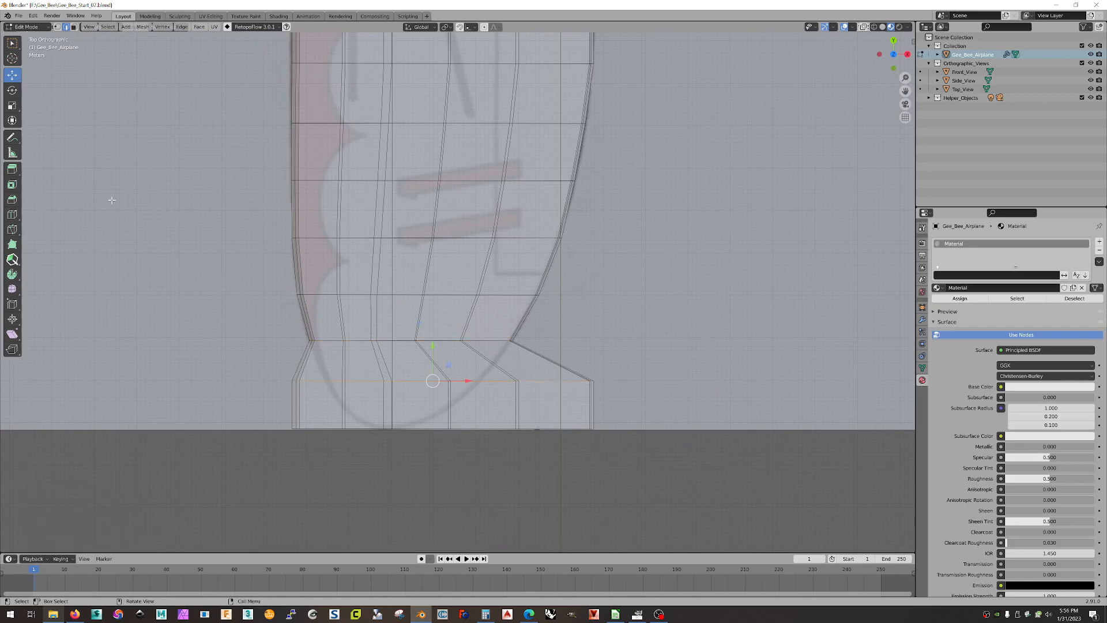
pyautogui.click(12, 105)
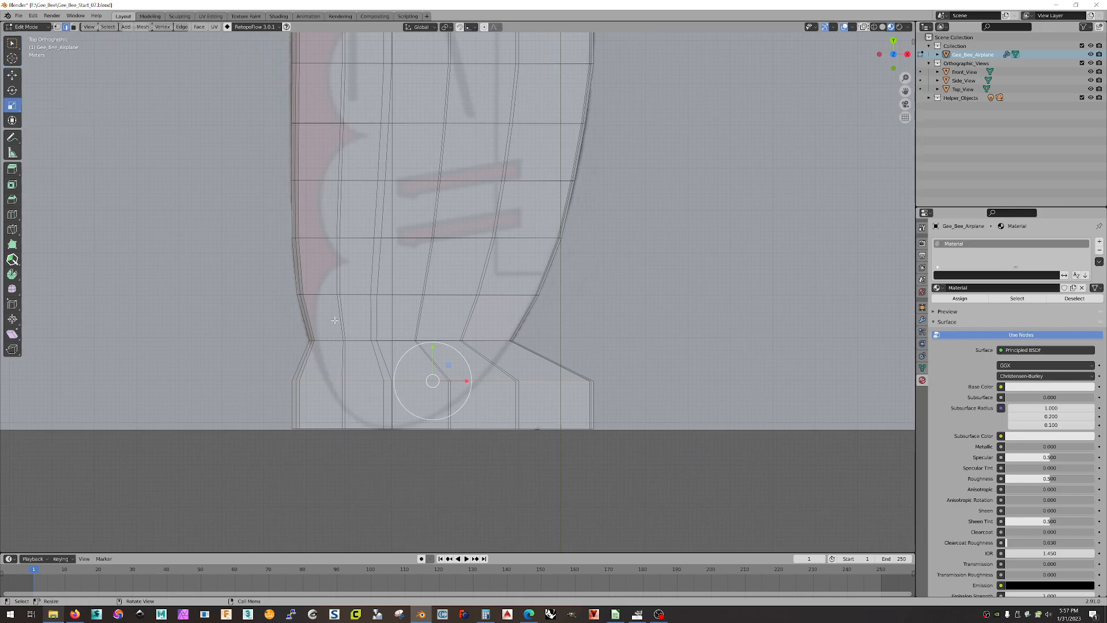
pyautogui.moveTo(461, 387); pyautogui.dragTo(430, 377)
pyautogui.click(12, 75)
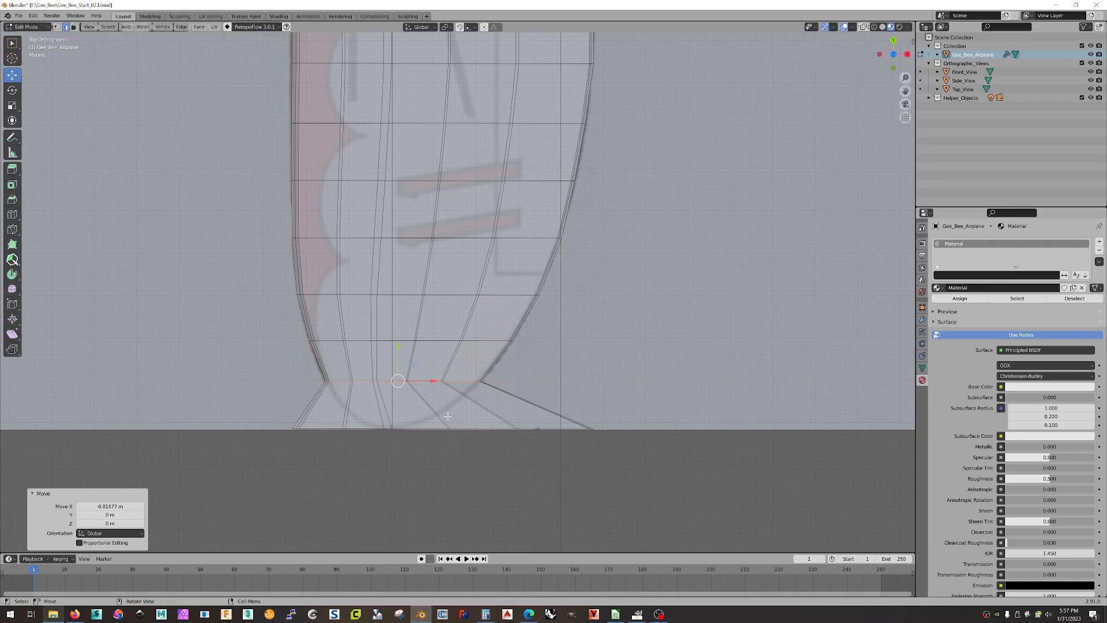
# Scale the wing tip's end edge loop to 0.468 along X.
pyautogui.keyDown('alt'); pyautogui.click(461, 429); pyautogui.keyUp('alt')
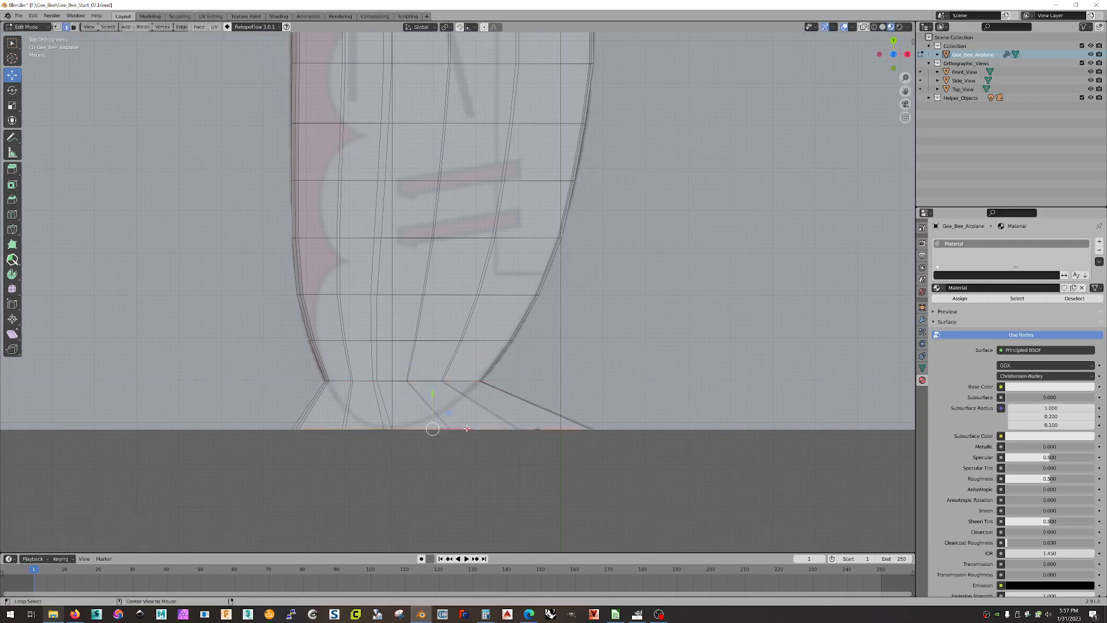
pyautogui.click(13, 106)
pyautogui.moveTo(465, 429); pyautogui.dragTo(447, 430)
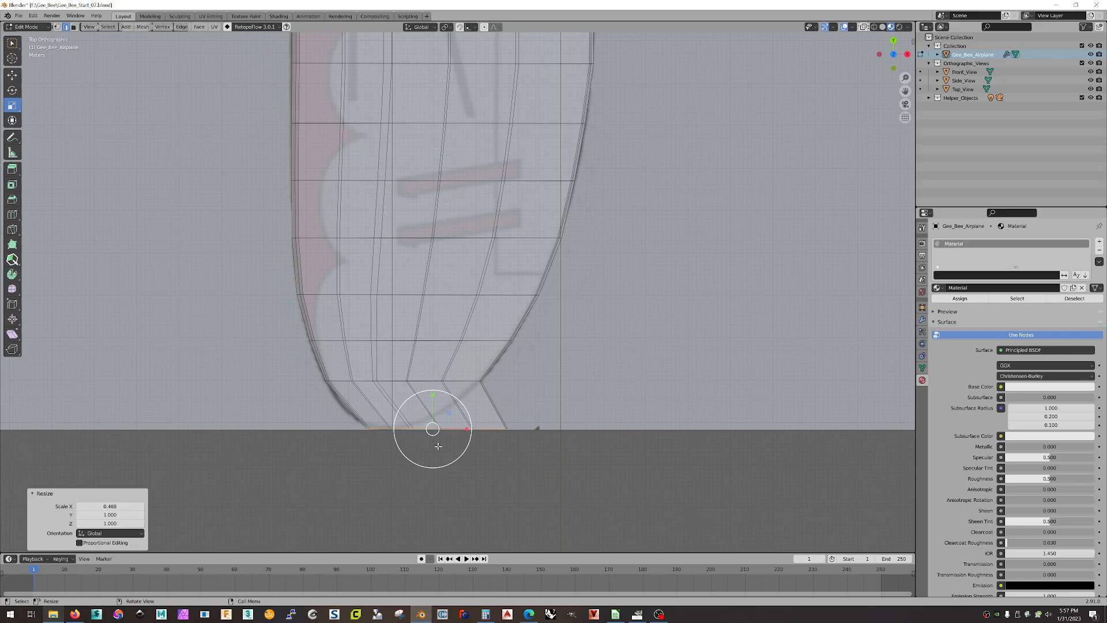
# Select the leading-edge vertices of the wing tip's end row, including hidden ones, and move them inward onto the curved reference outline.
pyautogui.scroll(2, 445, 438)
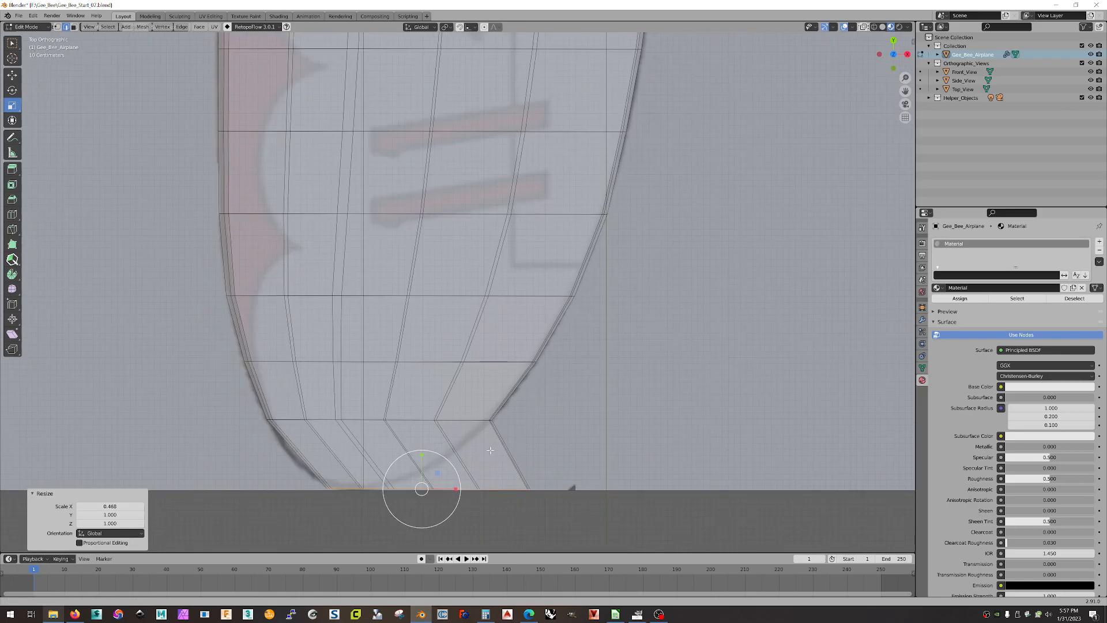
pyautogui.keyDown('shift'); pyautogui.moveTo(490, 450); pyautogui.dragTo(551, 287, button='middle'); pyautogui.keyUp('shift')
pyautogui.scroll(6, 550, 287)
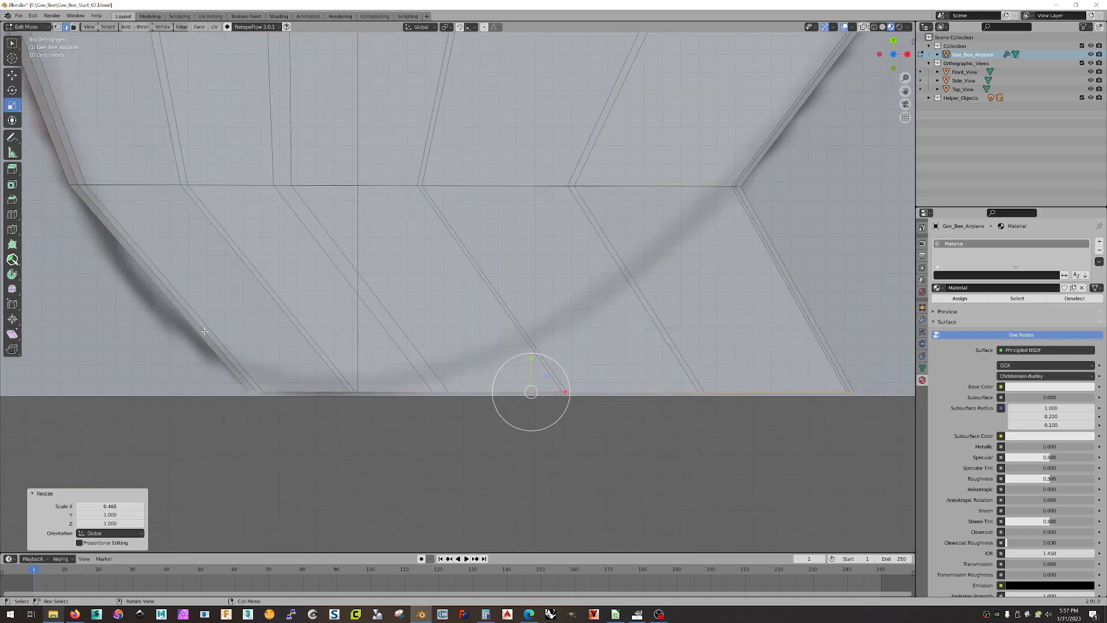
pyautogui.click(57, 28)
pyautogui.click(874, 27)
pyautogui.moveTo(296, 439); pyautogui.dragTo(198, 326)
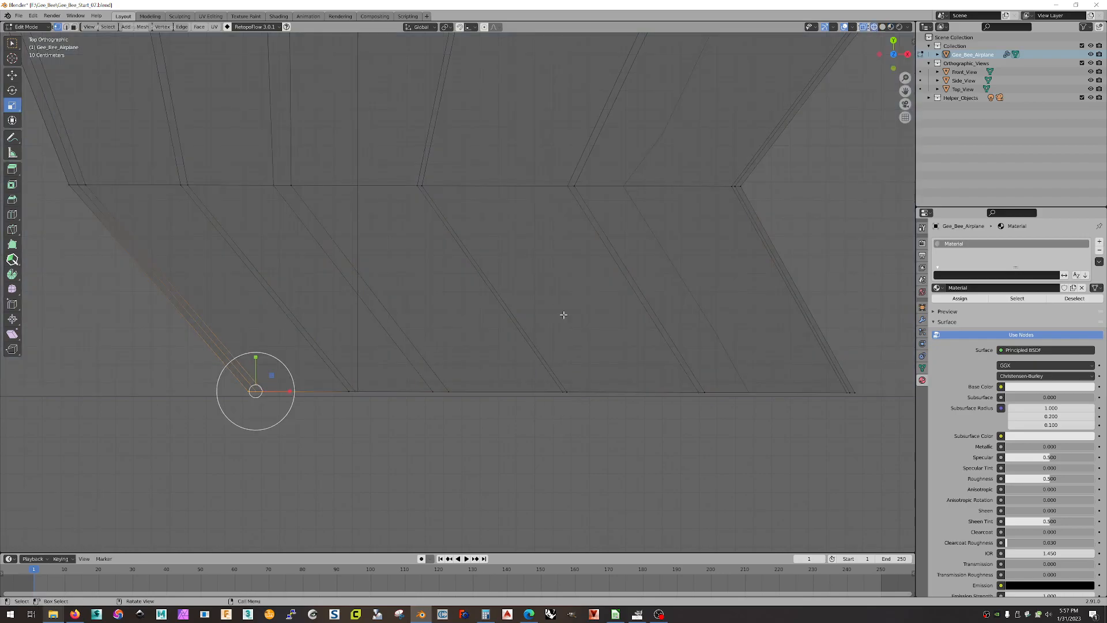
pyautogui.click(890, 27)
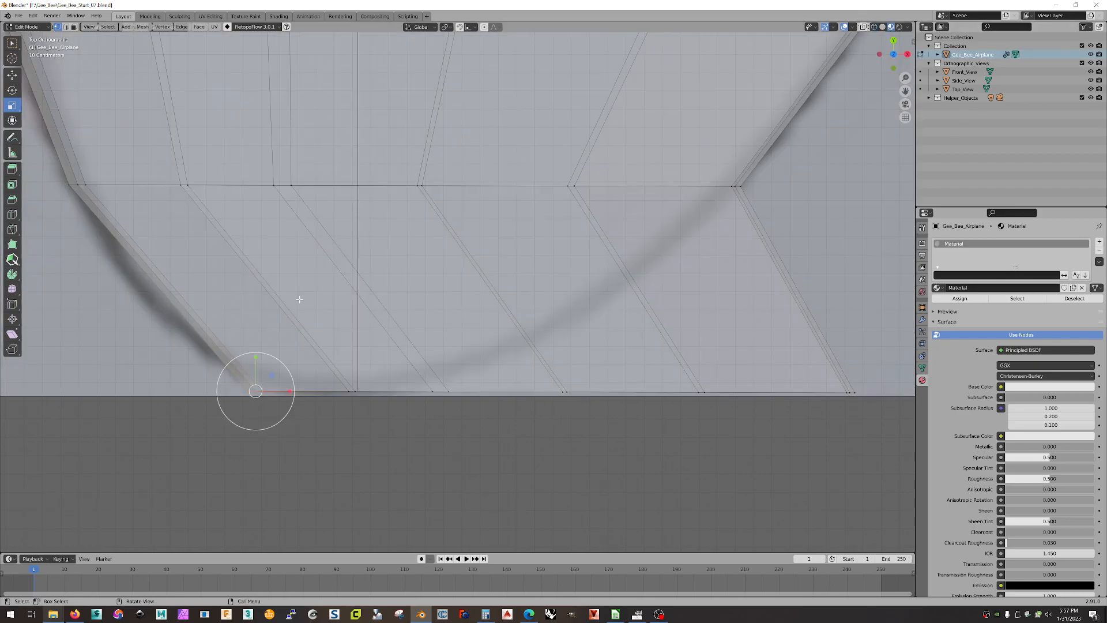
pyautogui.click(12, 75)
pyautogui.moveTo(270, 379); pyautogui.dragTo(168, 289)
# Move the second and third vertex columns of the tip's end row forward onto the curved outline.
pyautogui.moveTo(378, 432); pyautogui.dragTo(307, 350)
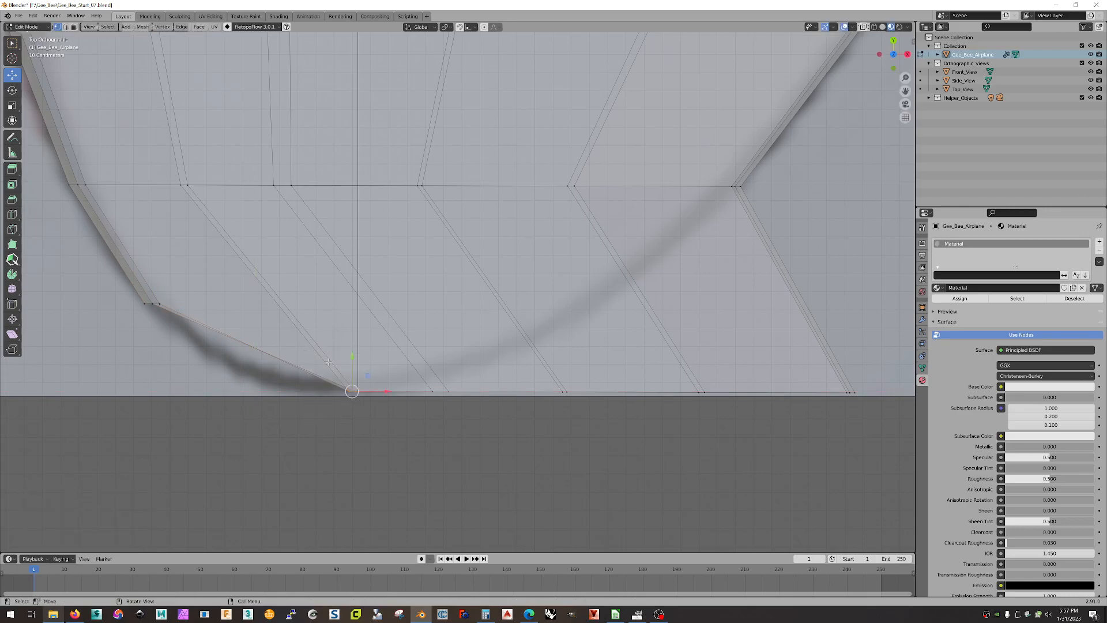
pyautogui.press('g')
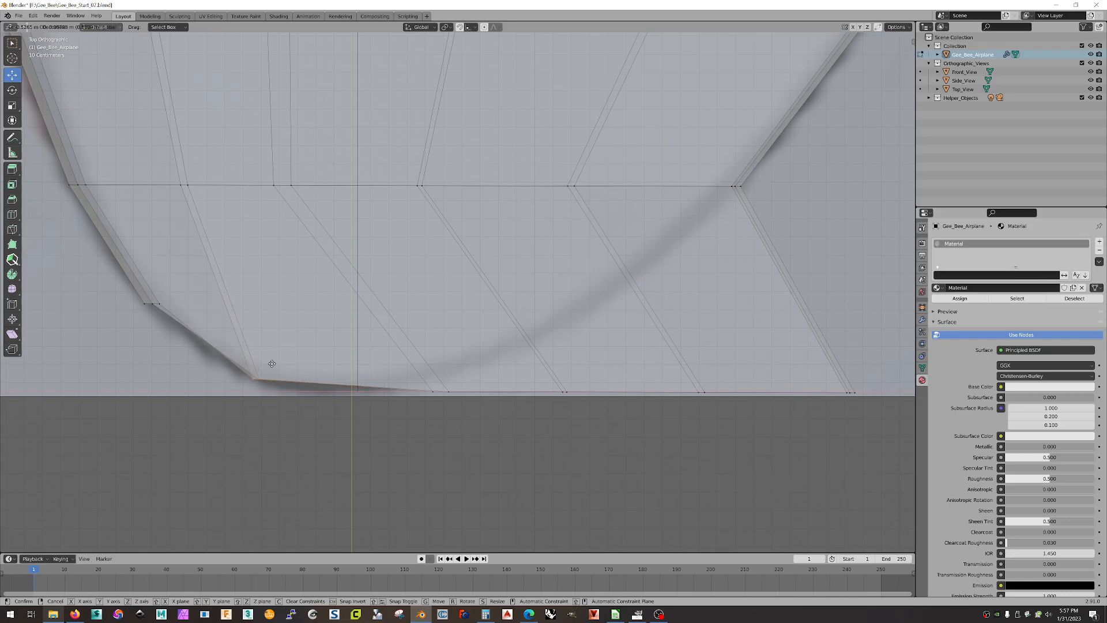
pyautogui.moveTo(270, 364); pyautogui.dragTo(270, 364)
pyautogui.moveTo(484, 469); pyautogui.dragTo(401, 360)
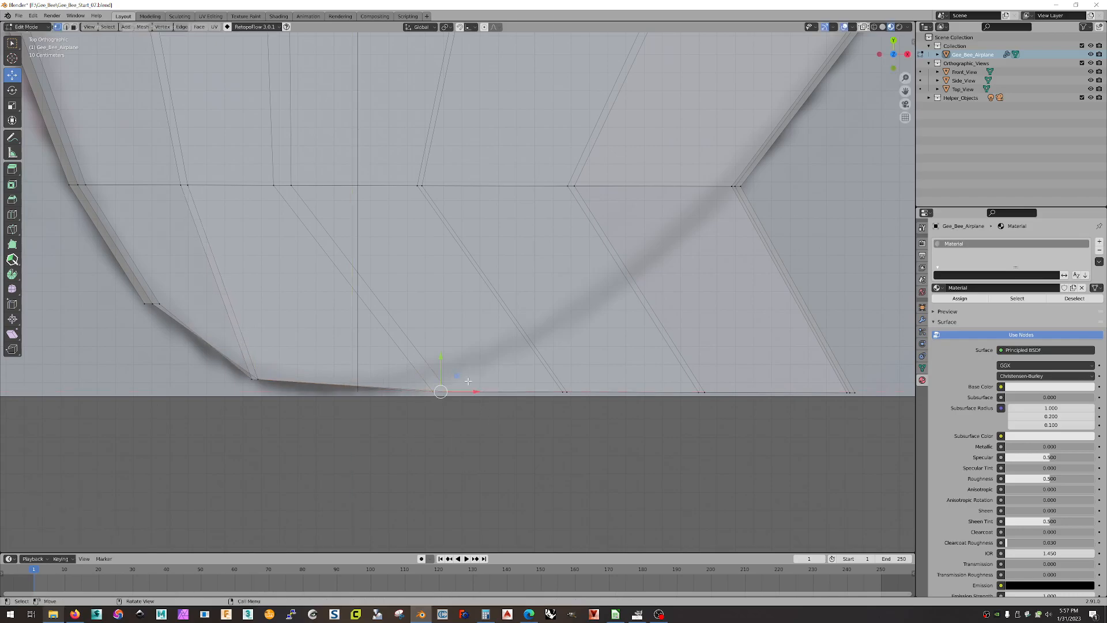
pyautogui.press('g')
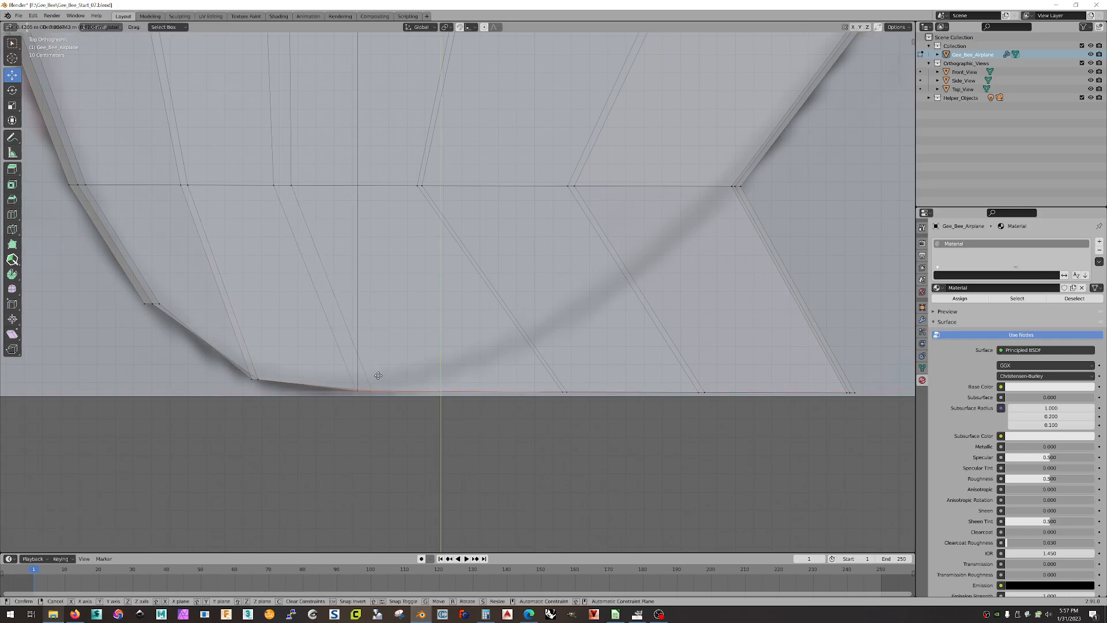
pyautogui.click(334, 375)
# Move the end row's second vertex column about -0.138 m in X and 0.06 m in Y, and nudge the leading-edge vertices along the outline.
pyautogui.moveTo(219, 419); pyautogui.dragTo(237, 341)
pyautogui.hotkey('ctrl', 'z')
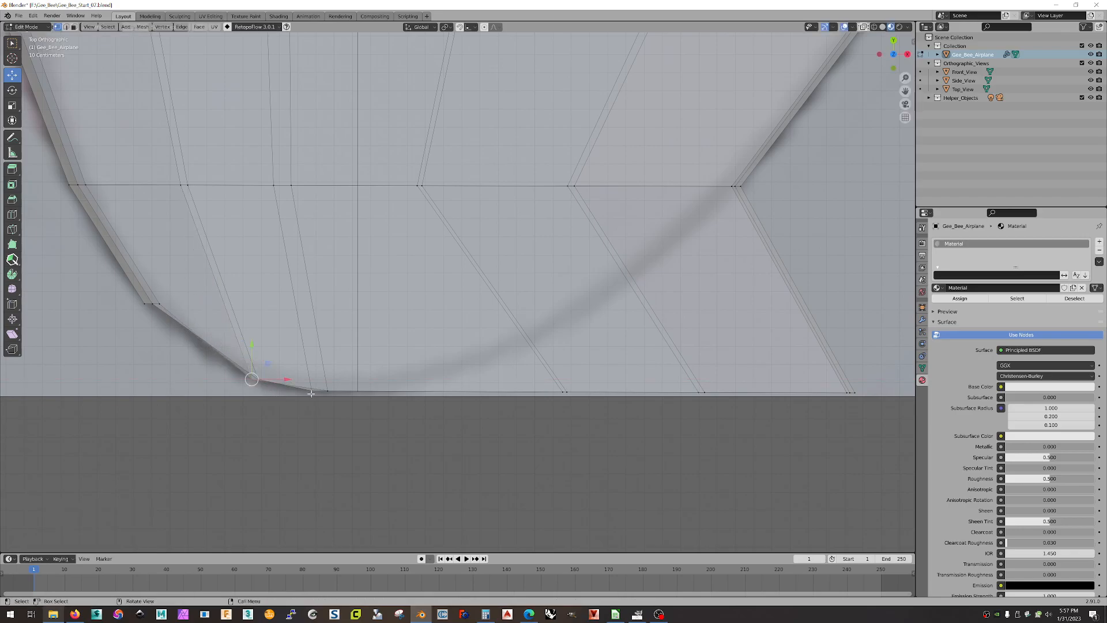
pyautogui.click(874, 26)
pyautogui.moveTo(276, 421)
pyautogui.mouseDown()
pyautogui.moveTo(214, 353)
pyautogui.moveTo(266, 367)
pyautogui.moveTo(242, 353)
pyautogui.mouseUp()
pyautogui.hotkey('shift', 'z')
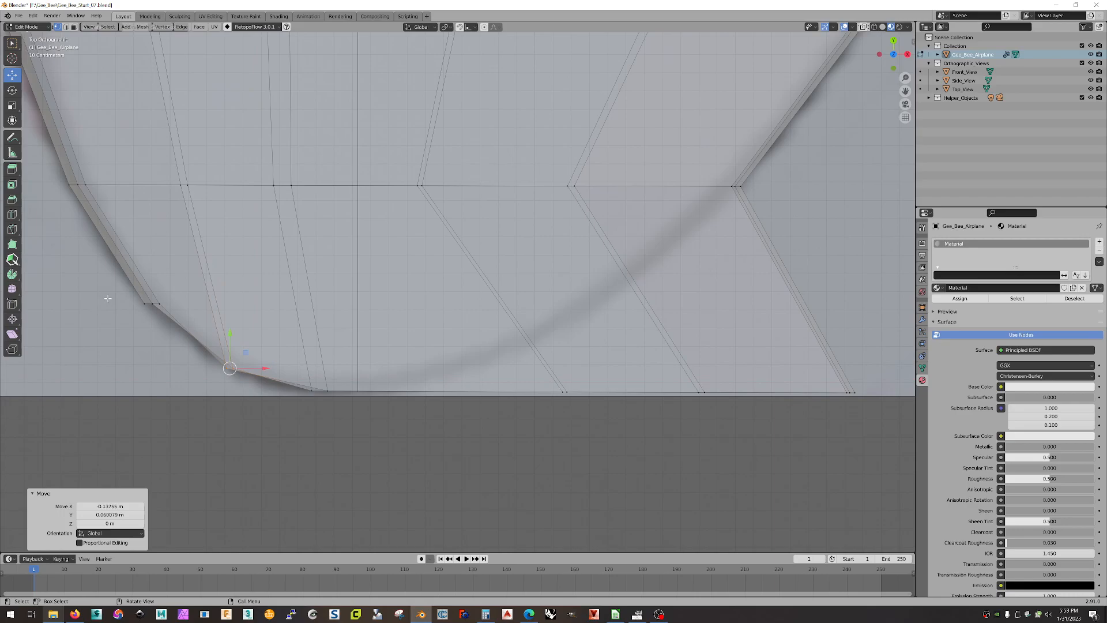
pyautogui.click(152, 303)
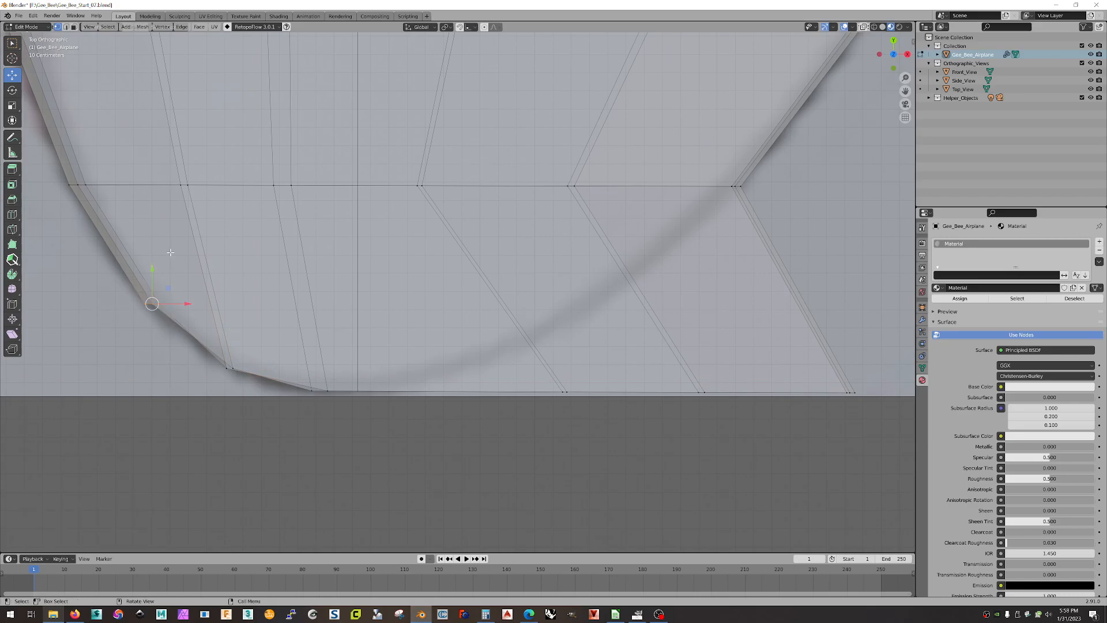
pyautogui.moveTo(170, 287); pyautogui.dragTo(154, 269)
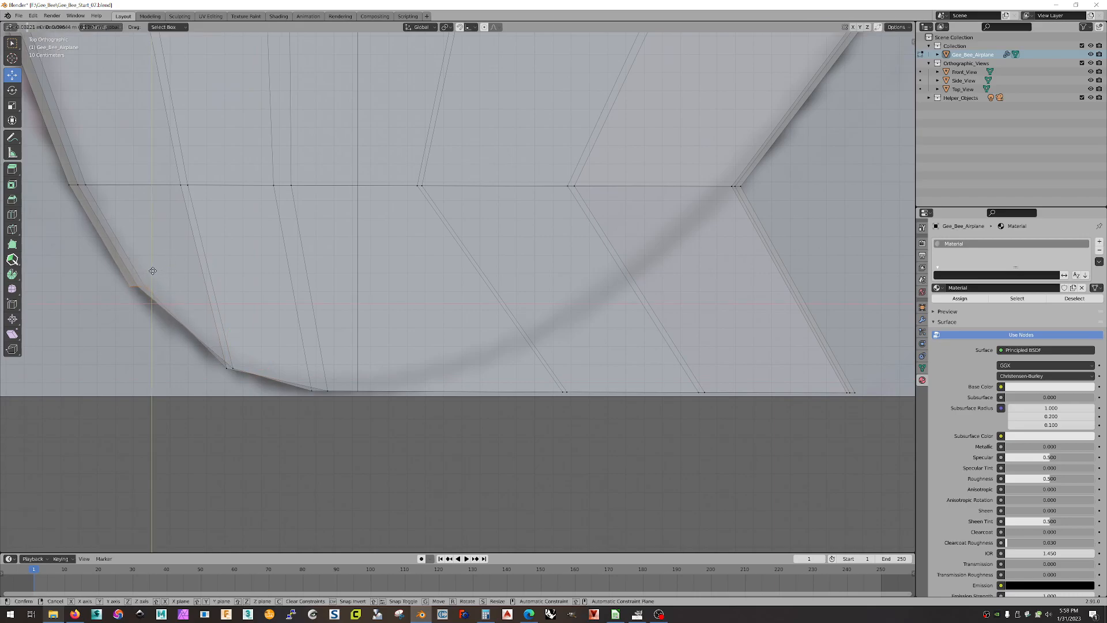
# Move the end row's remaining vertex columns onto the outline, the trailing-edge one about -1.24 m in X and 0.6 m in Y.
pyautogui.click(563, 391)
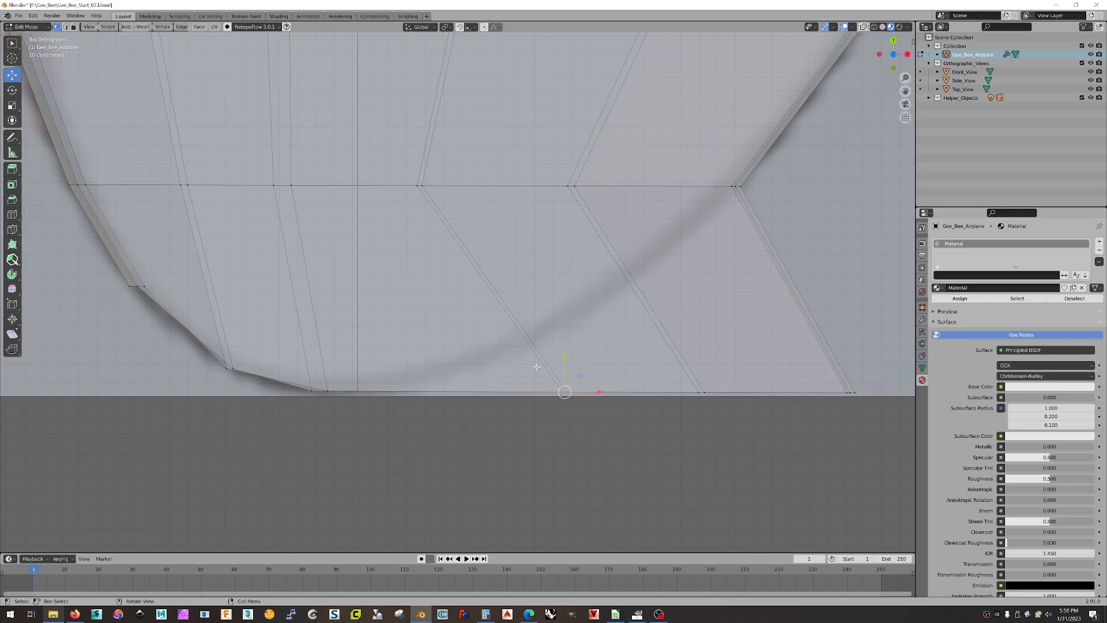
pyautogui.moveTo(581, 376); pyautogui.dragTo(413, 376)
pyautogui.moveTo(736, 431); pyautogui.dragTo(535, 333)
pyautogui.moveTo(887, 390); pyautogui.dragTo(815, 426)
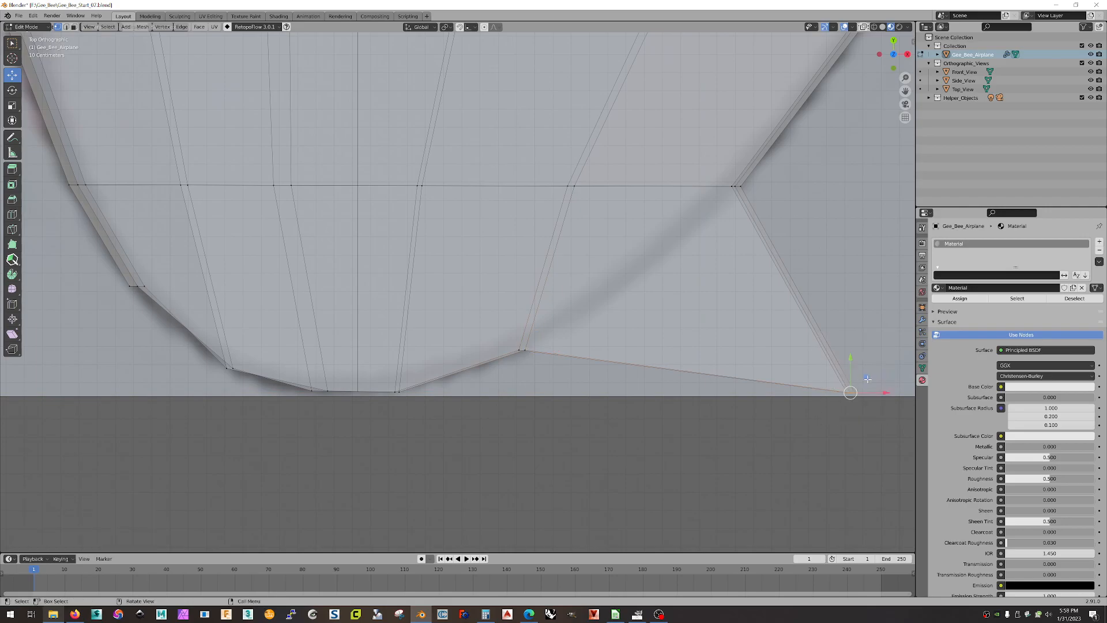
pyautogui.moveTo(867, 380); pyautogui.dragTo(634, 269)
pyautogui.click(639, 267)
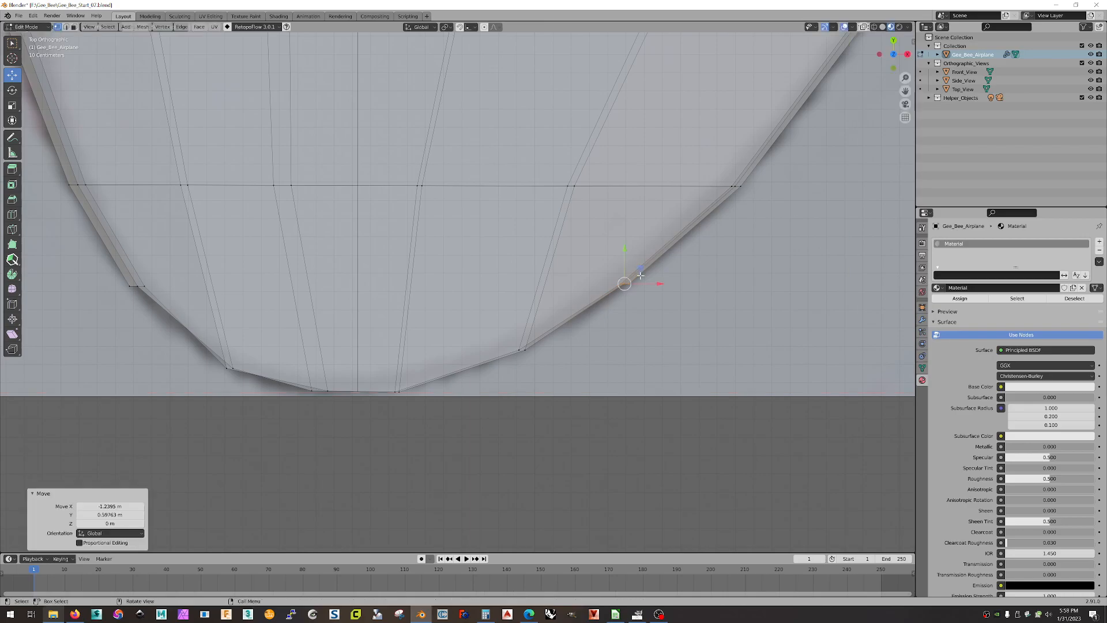
# Shift two interior vertex columns of the second edge loop from the tip slightly toward the trailing edge for more even spacing.
pyautogui.scroll(-6, 686, 349)
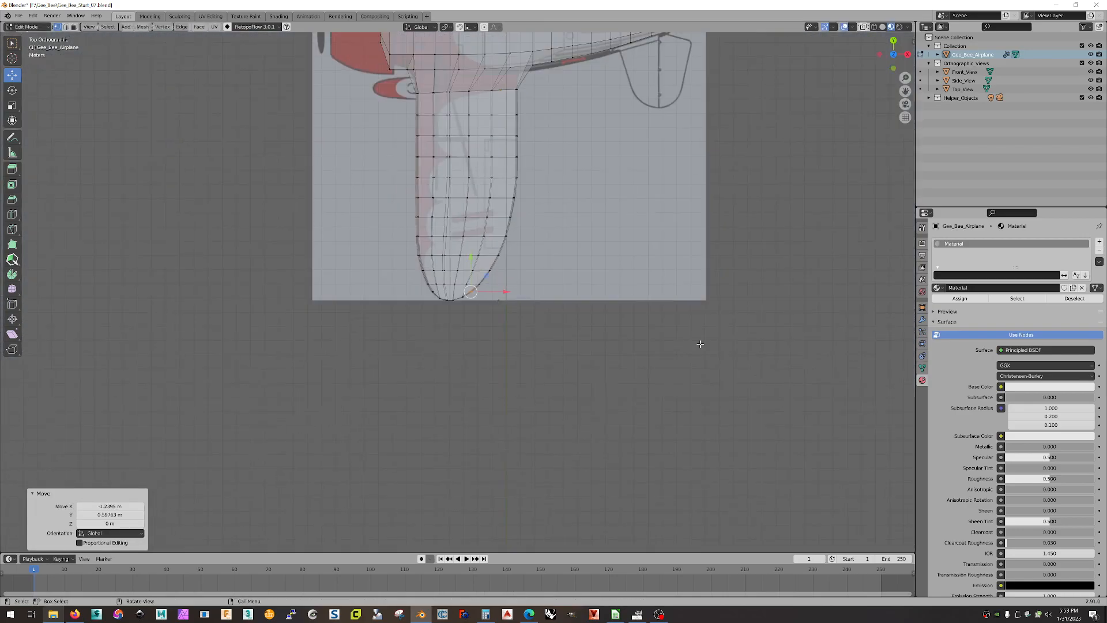
pyautogui.scroll(6, 536, 324)
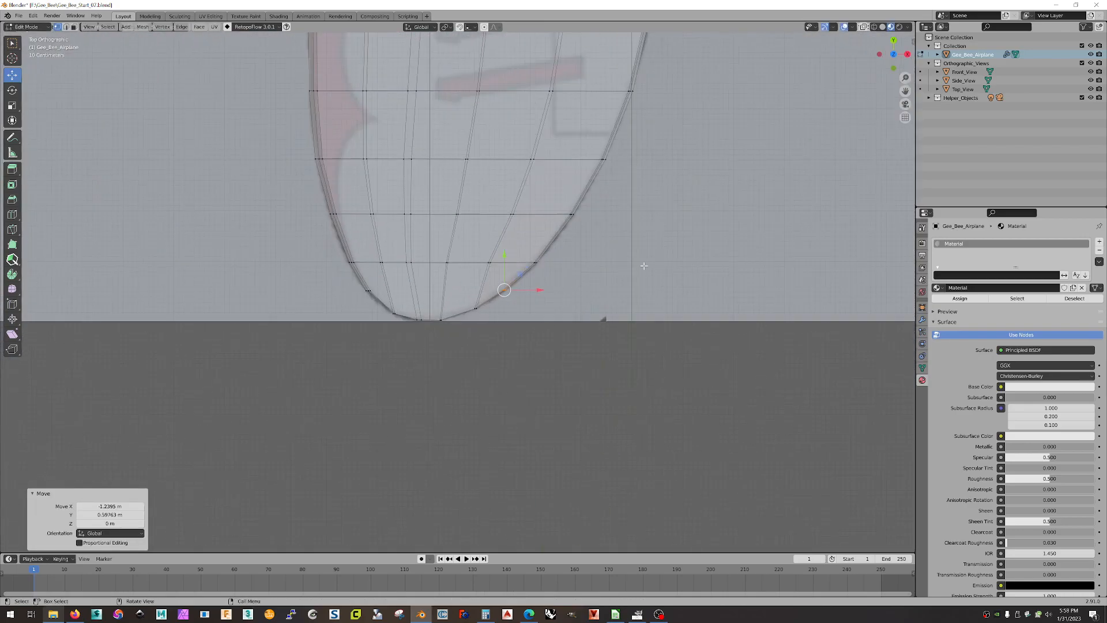
pyautogui.scroll(2, 643, 265)
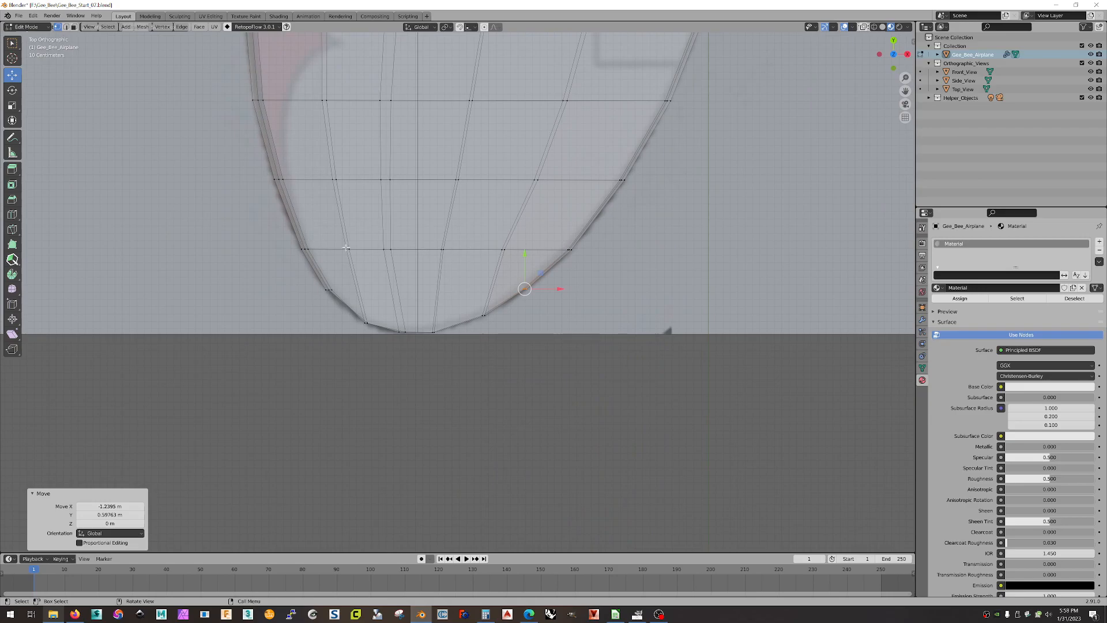
pyautogui.click(874, 26)
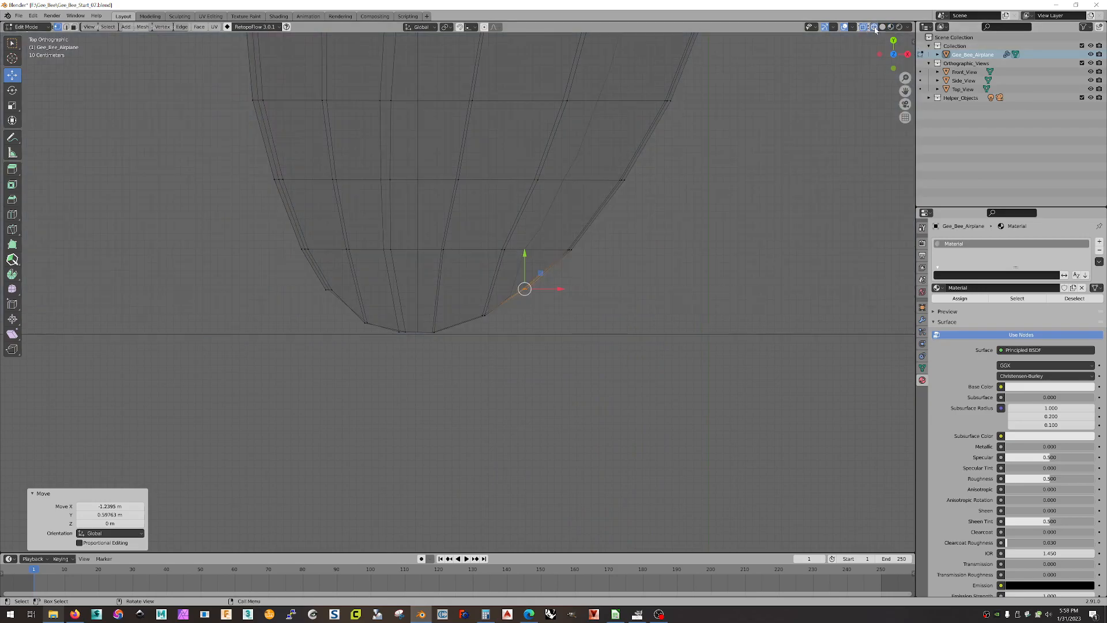
pyautogui.moveTo(476, 230)
pyautogui.mouseDown()
pyautogui.moveTo(528, 270)
pyautogui.moveTo(550, 250)
pyautogui.moveTo(425, 271)
pyautogui.moveTo(478, 249)
pyautogui.mouseUp()
pyautogui.moveTo(414, 224); pyautogui.dragTo(433, 249)
pyautogui.click(669, 270)
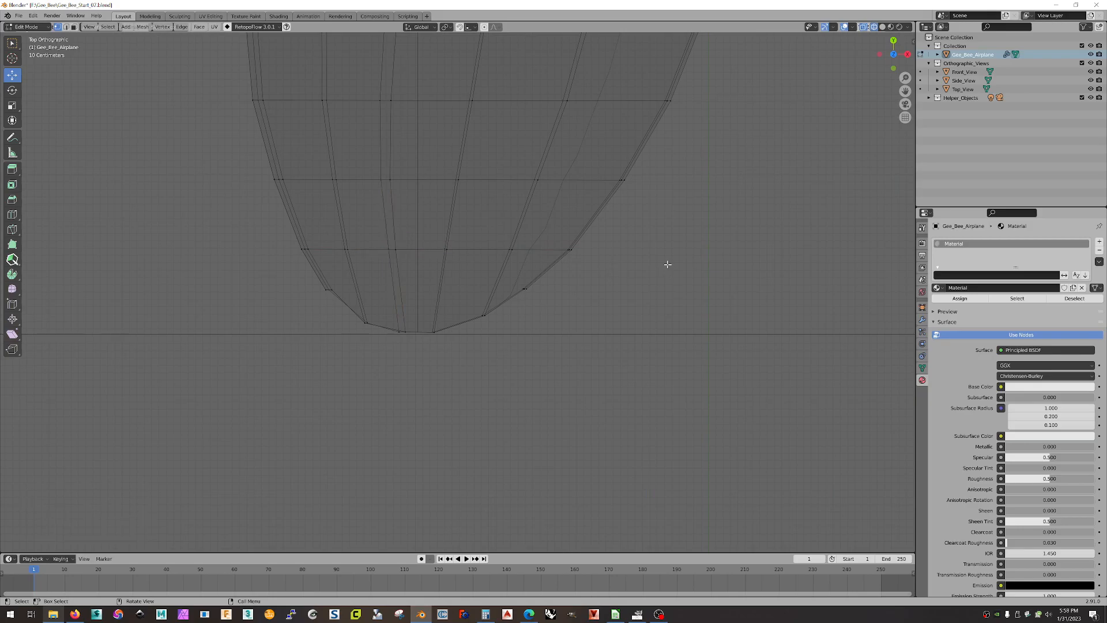
pyautogui.click(891, 27)
# Examine the whole wing in top view against the reference outline, checking the fit along the trailing edge.
pyautogui.scroll(-4, 617, 139)
pyautogui.moveTo(617, 139)
pyautogui.mouseDown(button='middle')
pyautogui.moveTo(615, 198)
pyautogui.moveTo(603, 148)
pyautogui.moveTo(615, 99)
pyautogui.moveTo(616, 125)
pyautogui.mouseUp(button='middle')
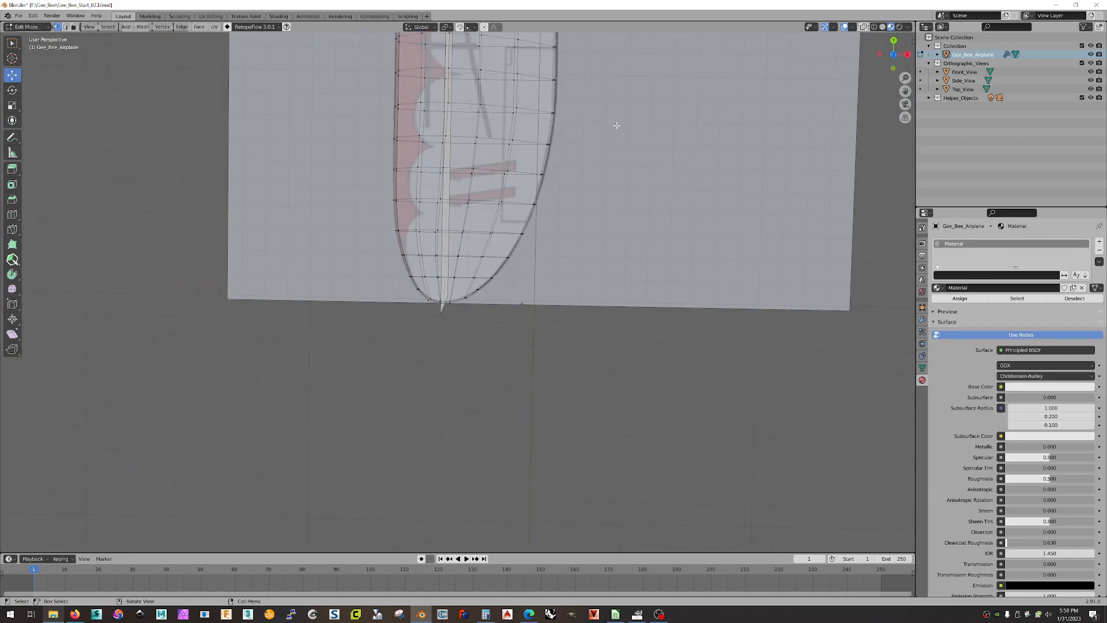
pyautogui.click(893, 55)
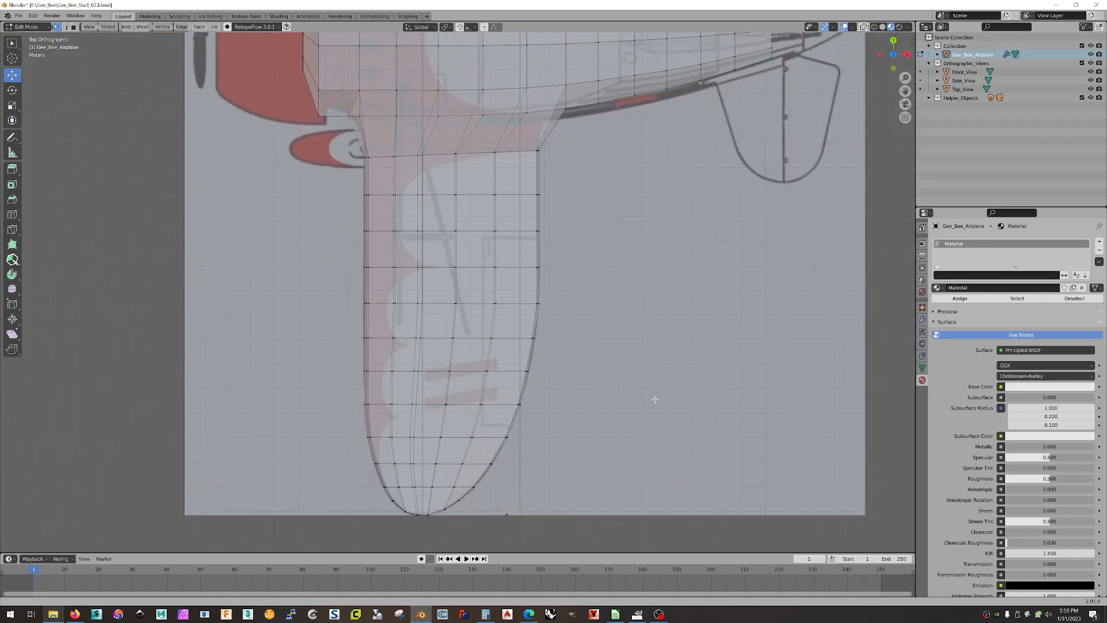
pyautogui.scroll(-2, 655, 377)
pyautogui.scroll(-1, 655, 377)
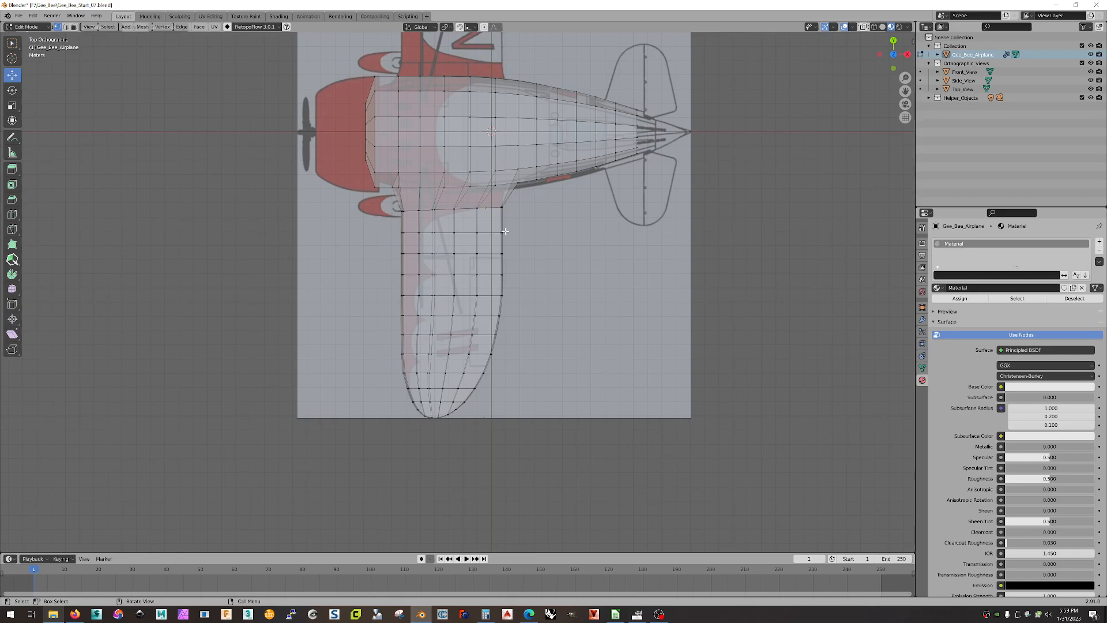
pyautogui.click(502, 296)
pyautogui.scroll(4, 559, 302)
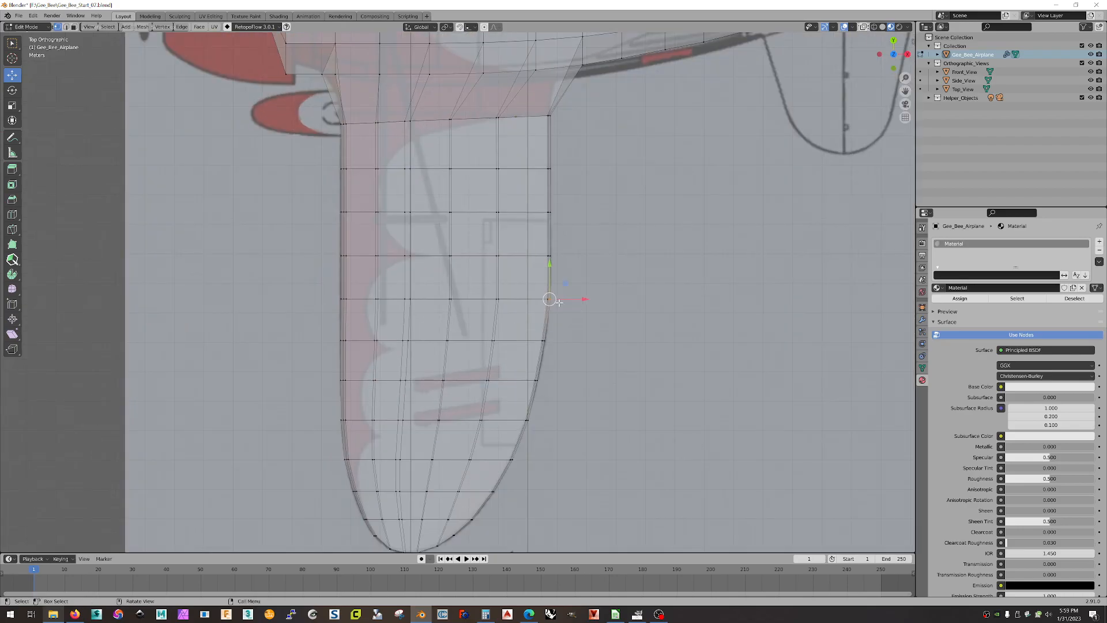
pyautogui.scroll(-2, 562, 302)
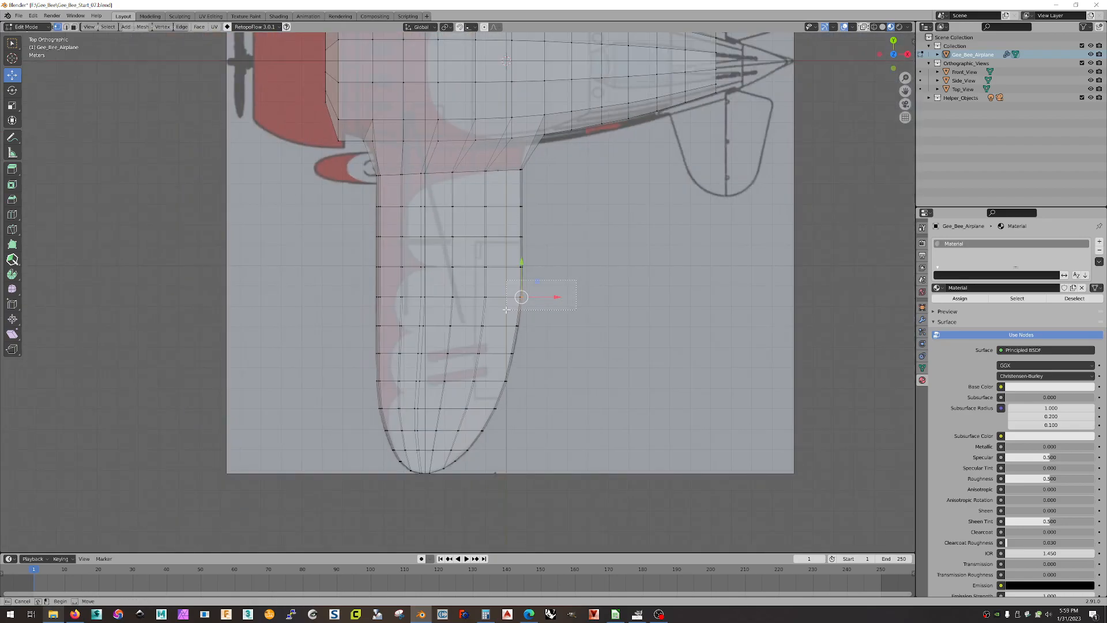
pyautogui.hotkey('ctrl', 'z')
pyautogui.scroll(-3, 593, 308)
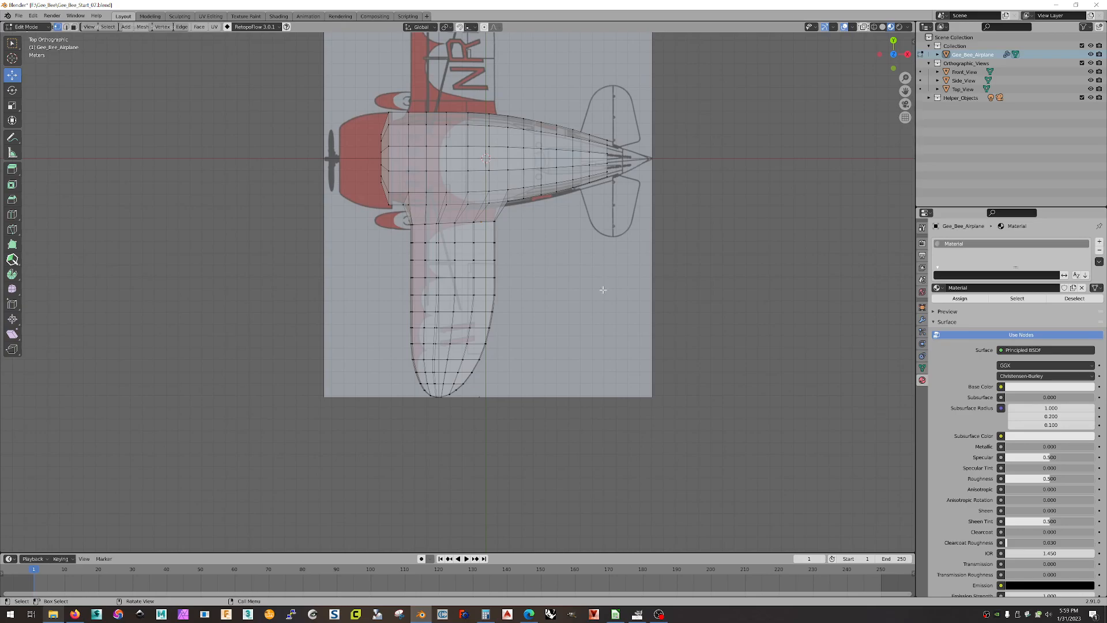
# In left orthographic view, select the wing-root vertex column through the mesh and scale it to about 0.946 in Z.
pyautogui.moveTo(457, 453); pyautogui.dragTo(600, 376, button='middle')
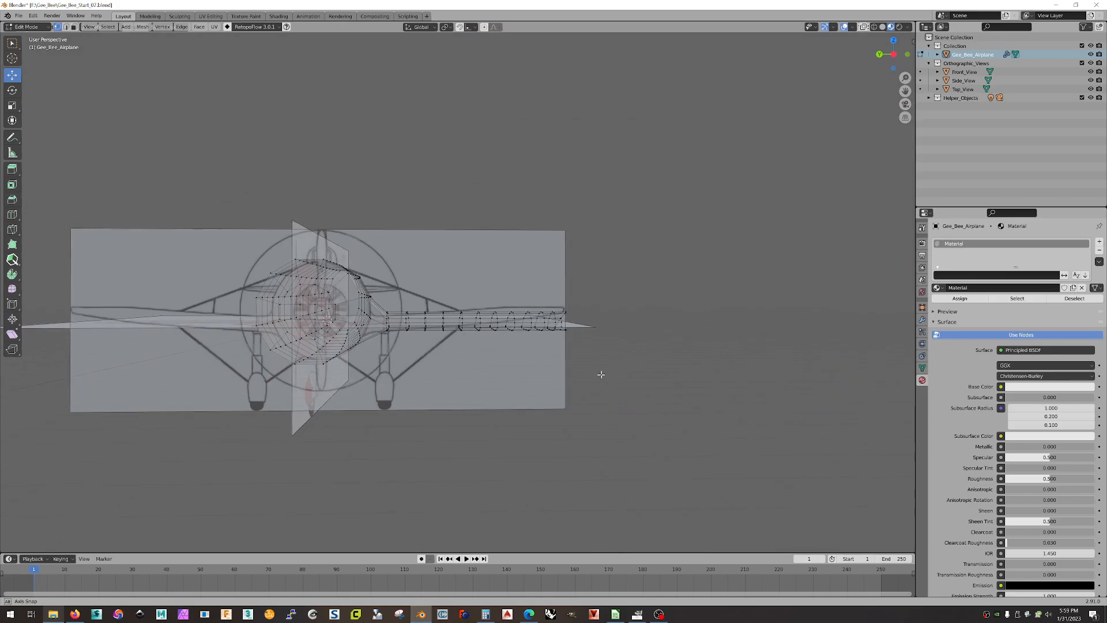
pyautogui.click(893, 55)
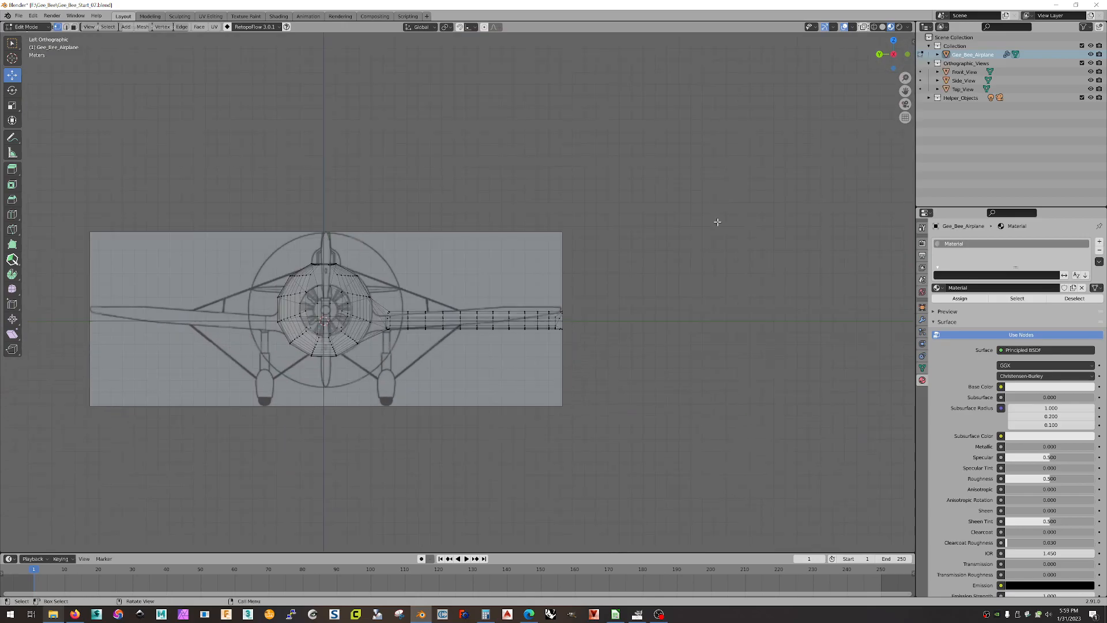
pyautogui.scroll(4, 449, 340)
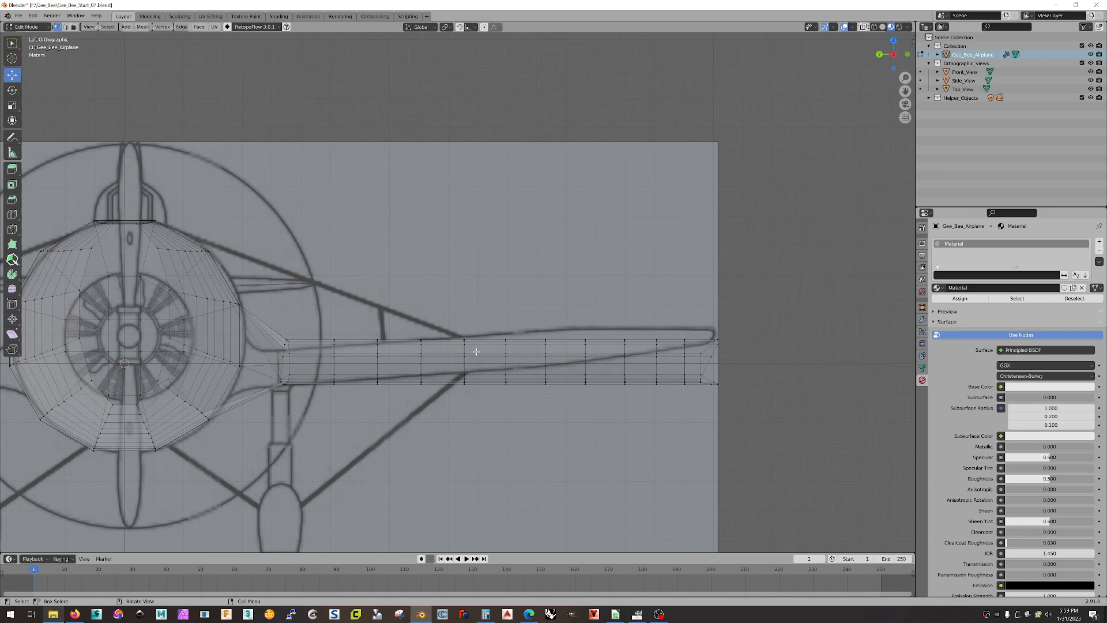
pyautogui.moveTo(317, 299); pyautogui.dragTo(273, 417)
pyautogui.click(853, 28)
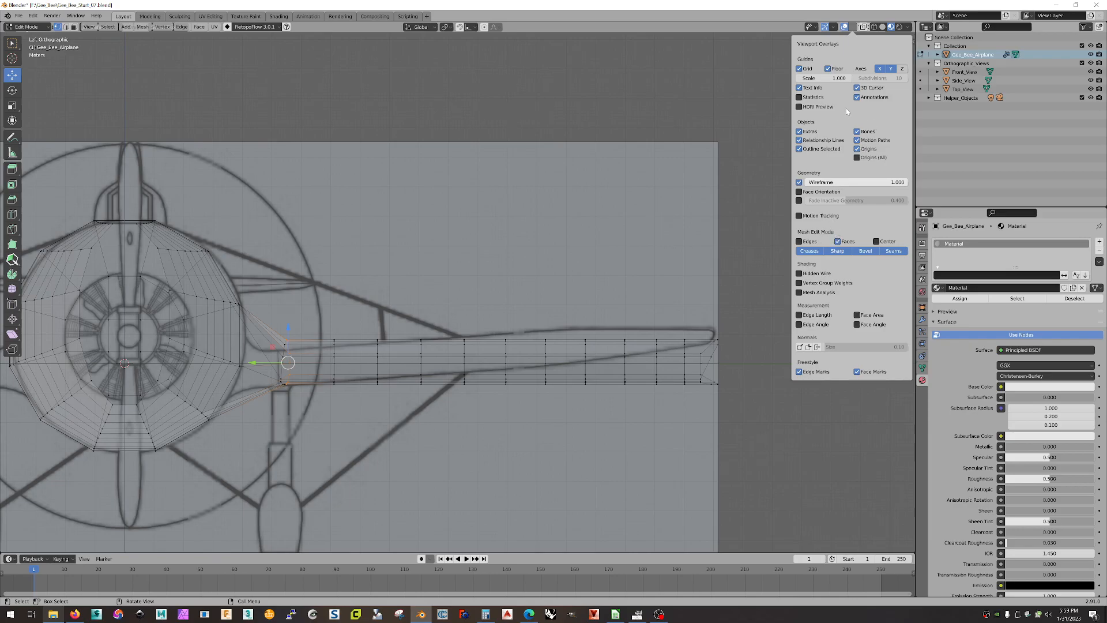
pyautogui.hotkey('alt', 'a')
pyautogui.click(874, 26)
pyautogui.moveTo(309, 290)
pyautogui.mouseDown()
pyautogui.moveTo(253, 424)
pyautogui.moveTo(254, 451)
pyautogui.mouseUp()
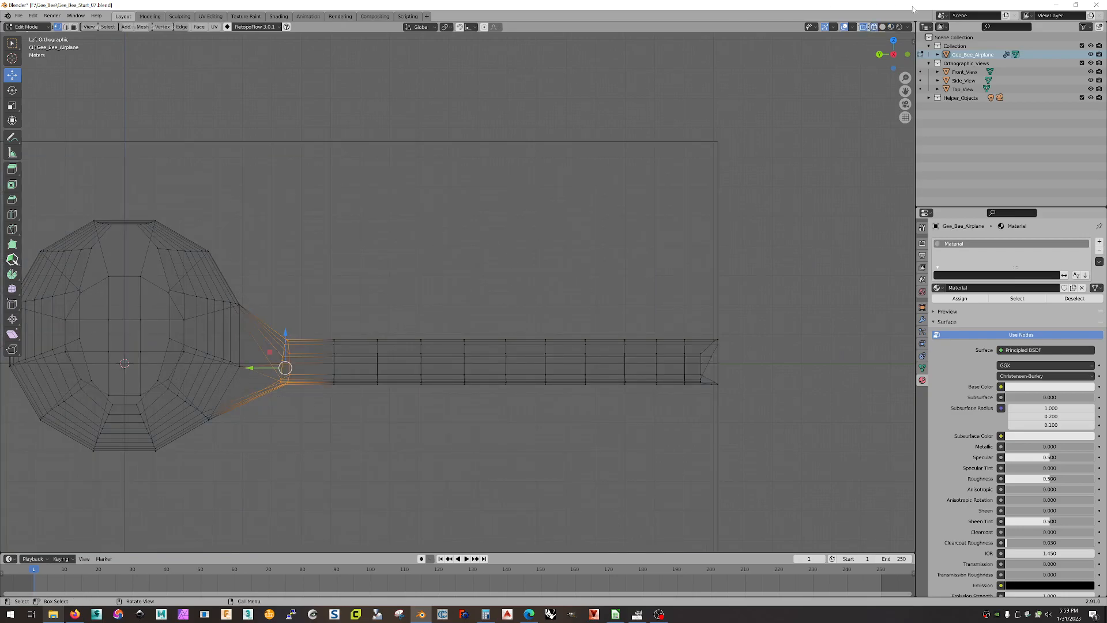
pyautogui.click(890, 27)
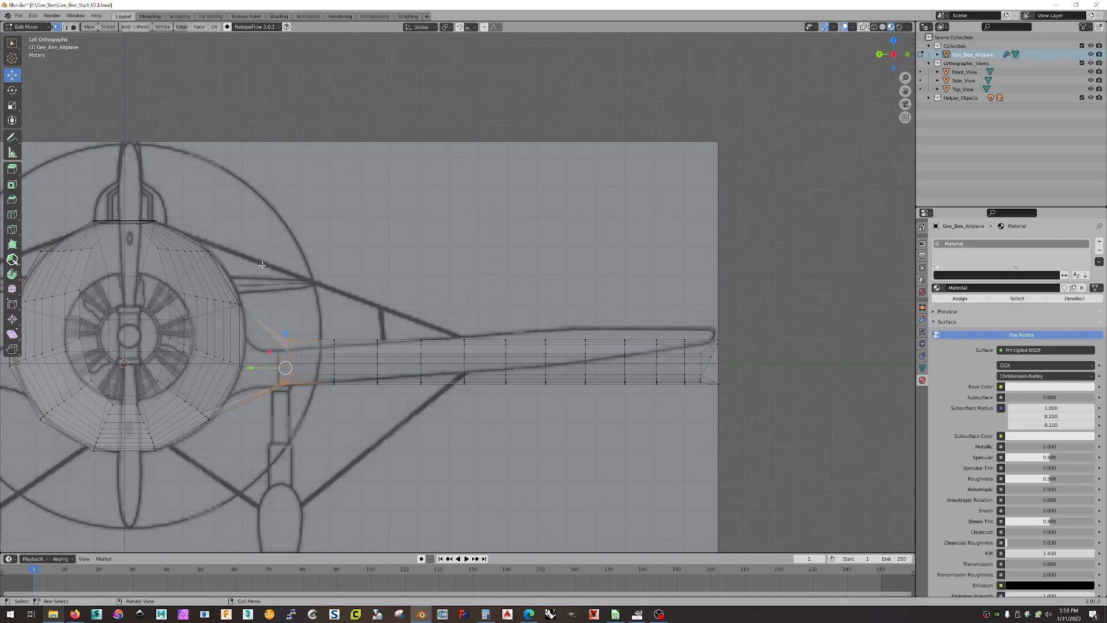
pyautogui.click(15, 109)
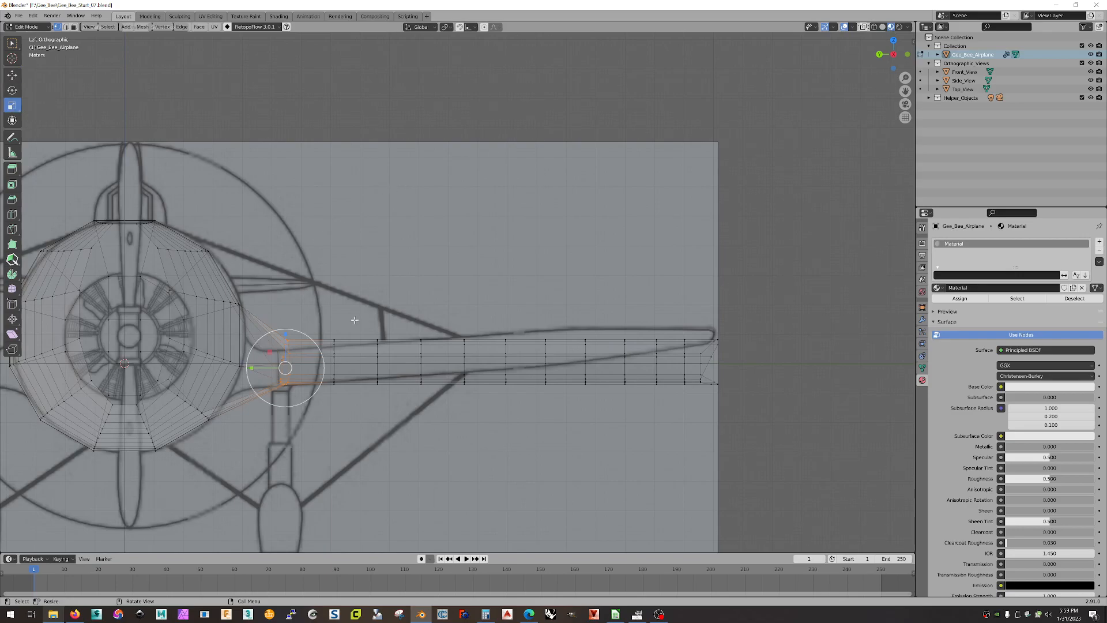
pyautogui.moveTo(285, 335); pyautogui.dragTo(287, 345)
# Move the wing-root column about -0.147 m in Z and scale it again to about 0.946 in Z to fit the profile.
pyautogui.click(12, 75)
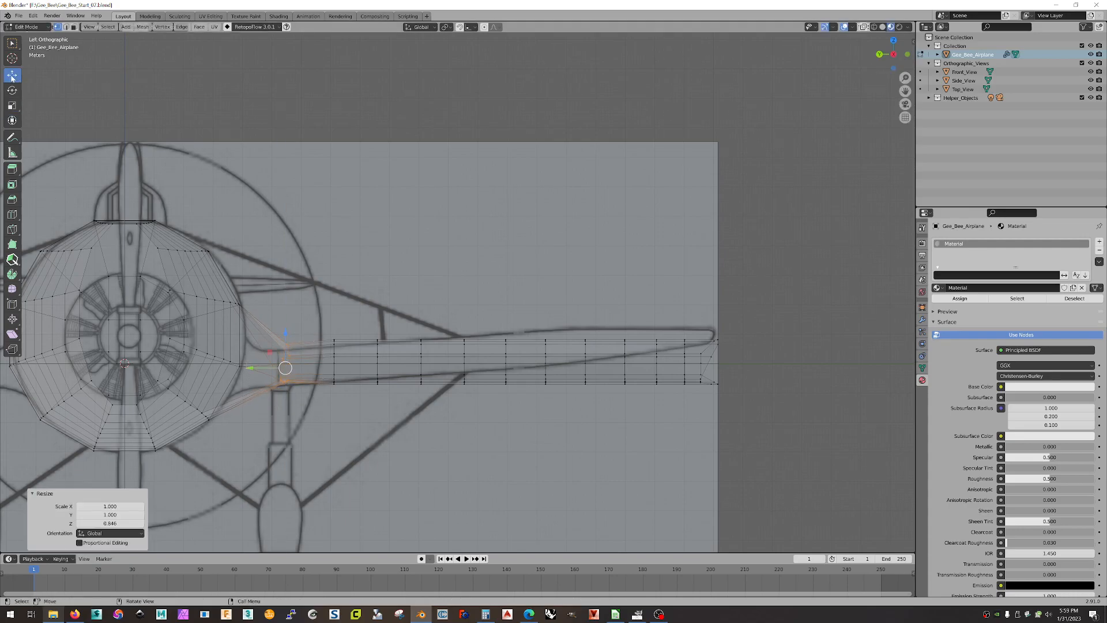
pyautogui.moveTo(284, 334); pyautogui.dragTo(285, 338)
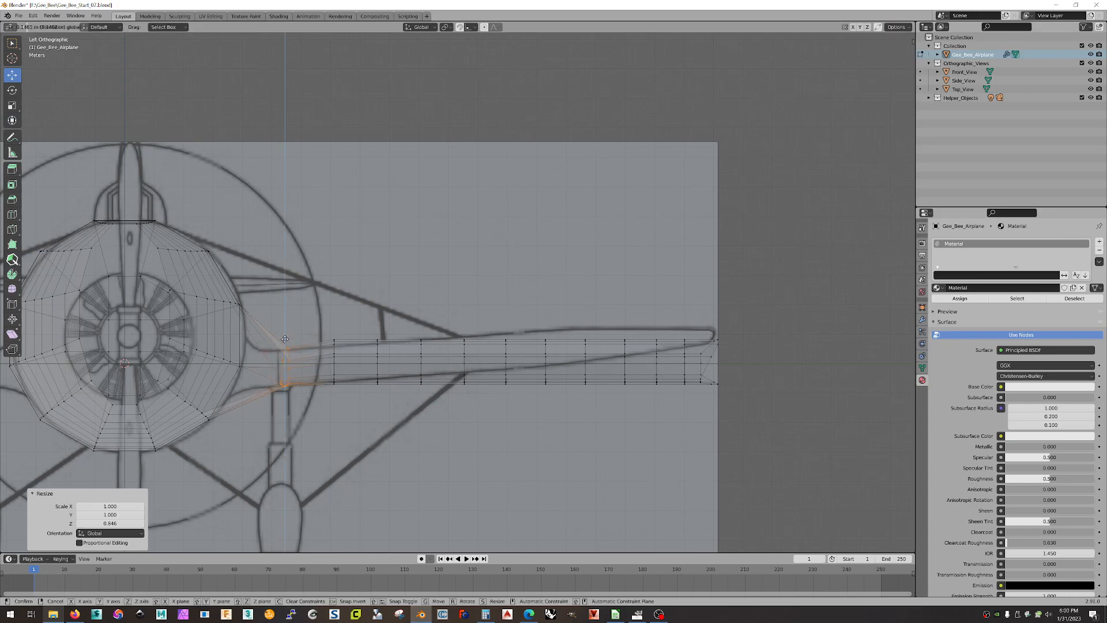
pyautogui.moveTo(284, 339); pyautogui.dragTo(285, 338)
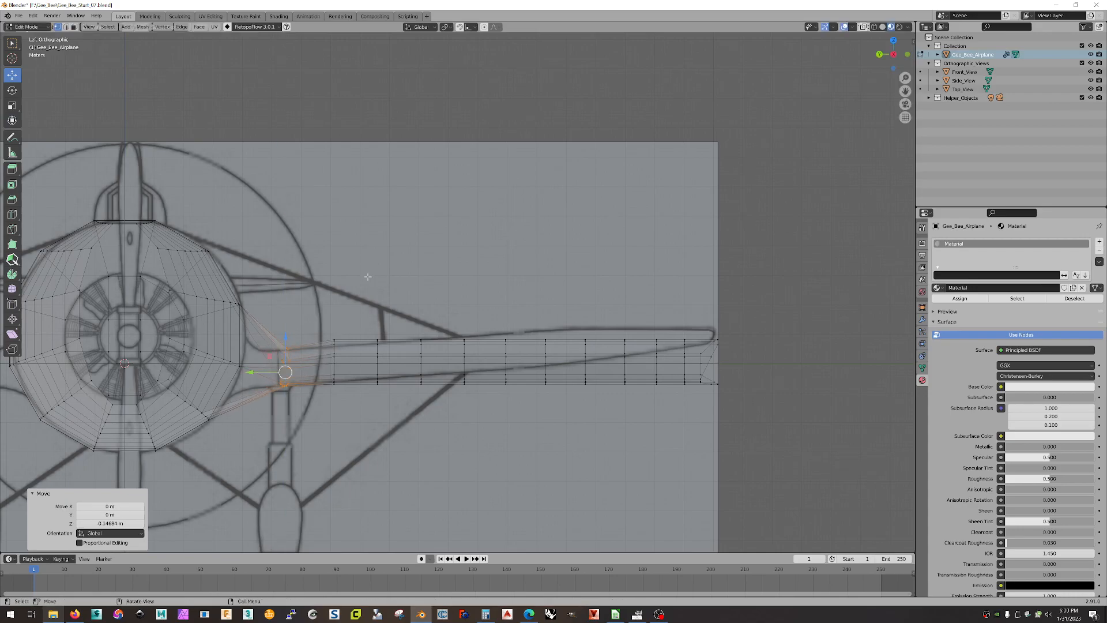
pyautogui.click(13, 105)
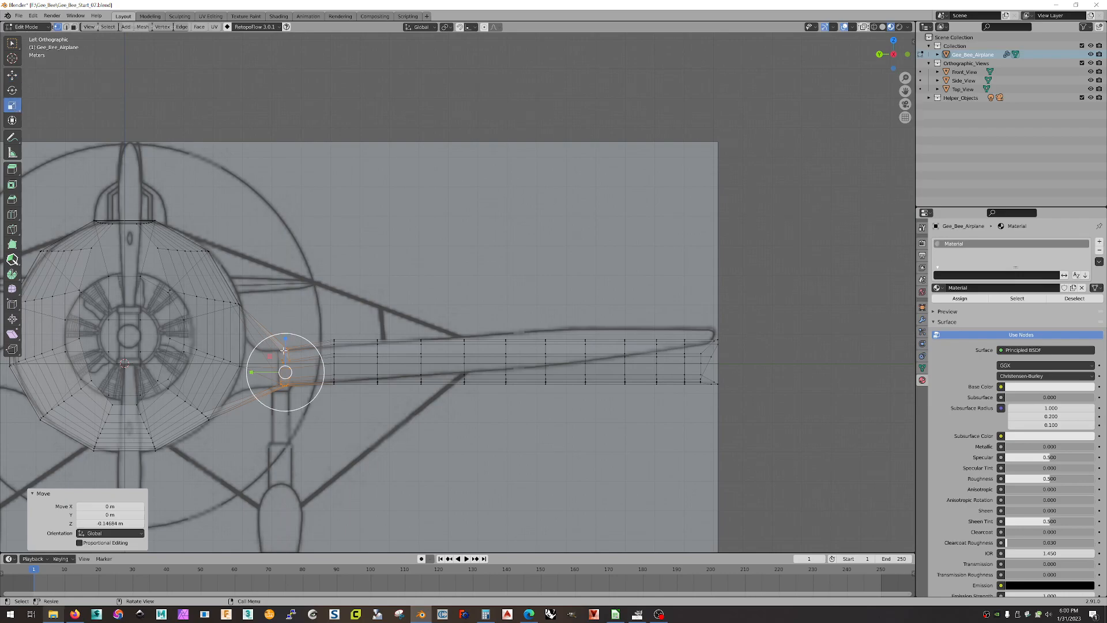
pyautogui.moveTo(285, 338); pyautogui.dragTo(286, 344)
# Thin the rest of the wing outboard of the root column by scaling its vertices to about 0.76 in Z.
pyautogui.click(874, 26)
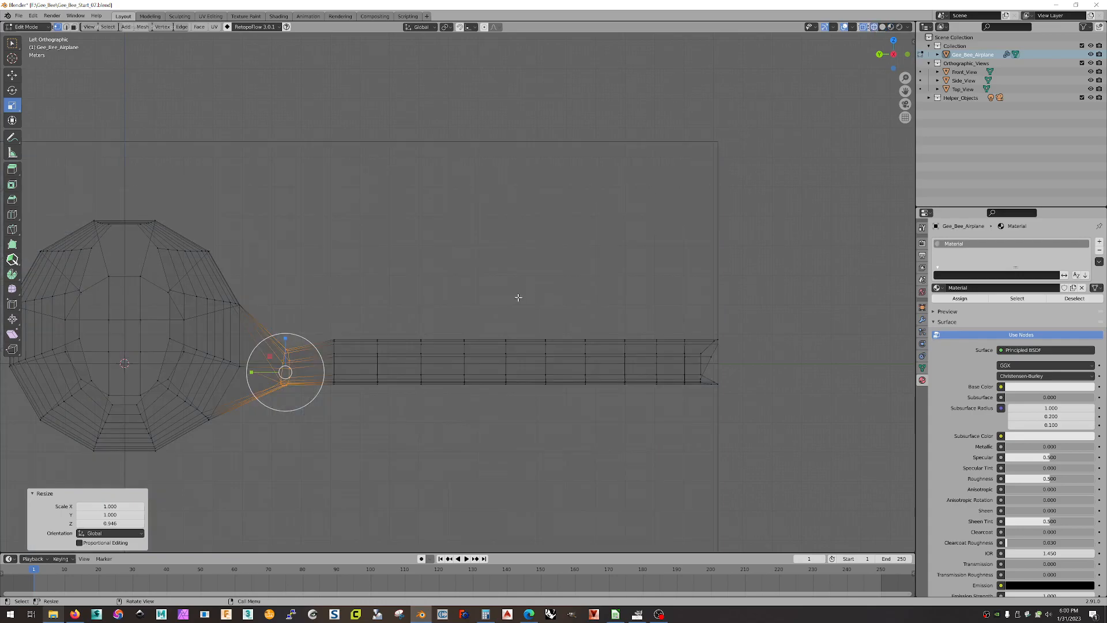
pyautogui.moveTo(327, 304); pyautogui.dragTo(735, 439)
pyautogui.moveTo(536, 333); pyautogui.dragTo(536, 341)
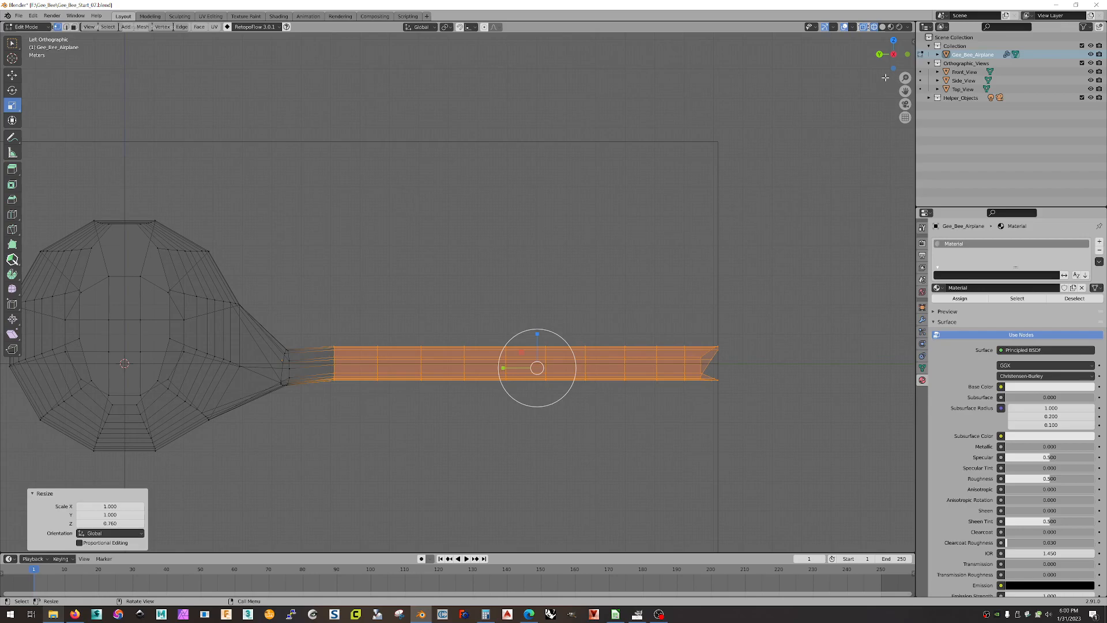
pyautogui.click(890, 27)
# Select the first column outboard of the root through the mesh, scale it to about 1.072 in Z and shift it onto the profile.
pyautogui.moveTo(316, 307); pyautogui.dragTo(351, 429)
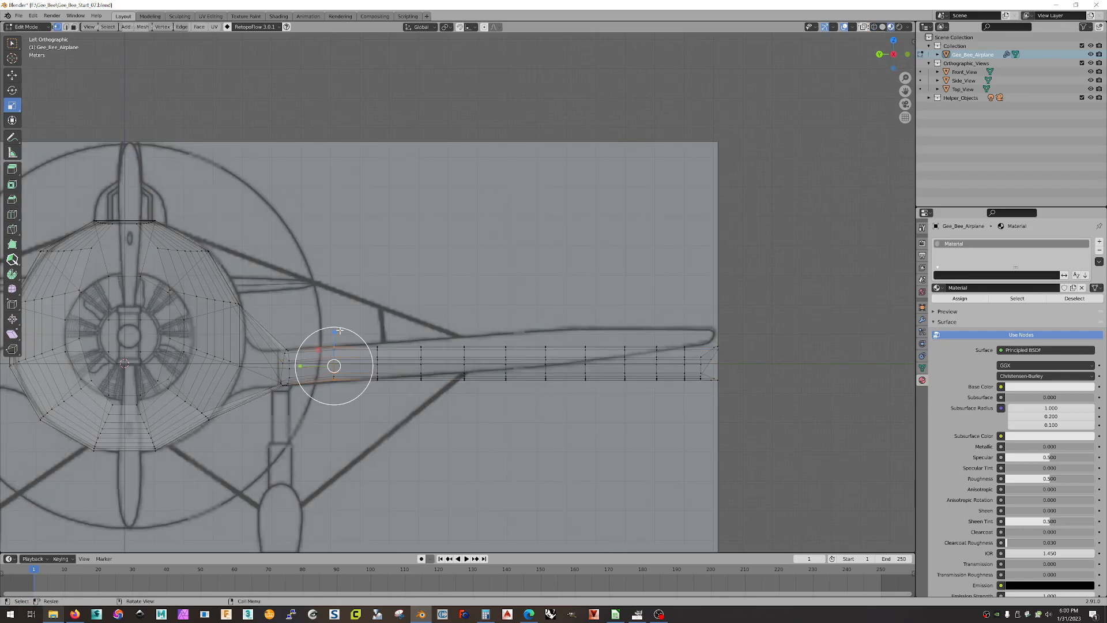
pyautogui.moveTo(335, 330); pyautogui.dragTo(340, 323)
pyautogui.click(872, 30)
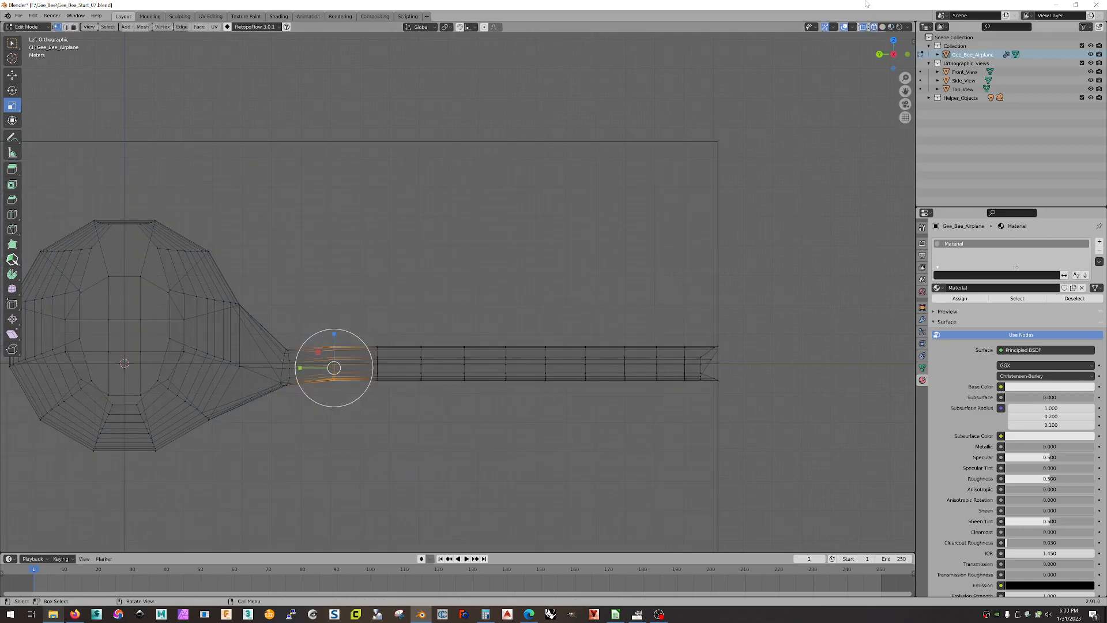
pyautogui.click(890, 29)
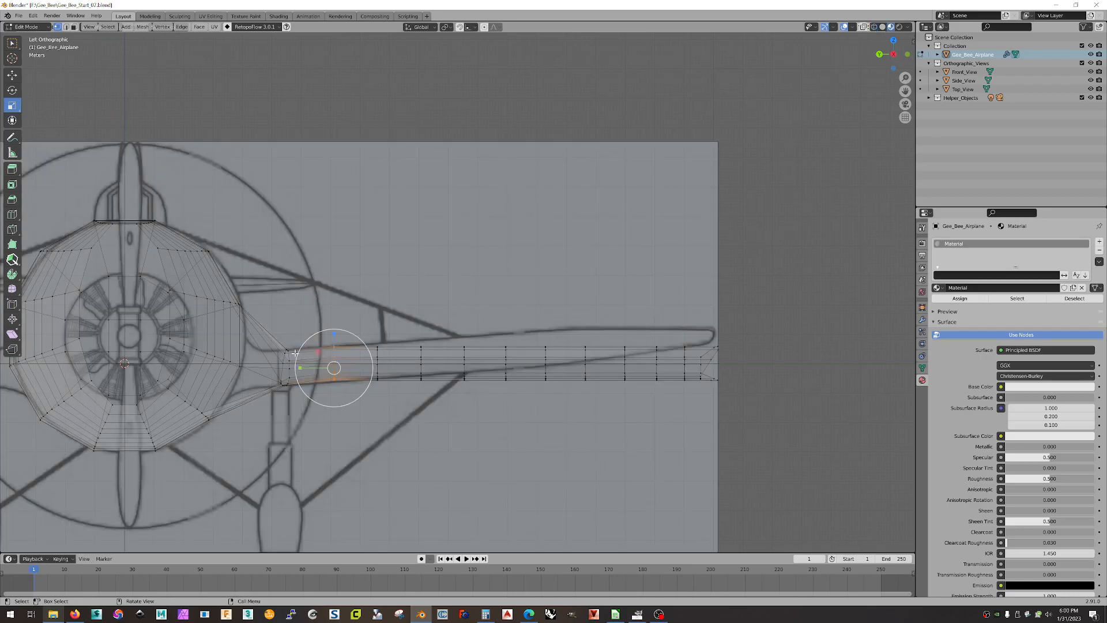
pyautogui.moveTo(334, 336); pyautogui.dragTo(335, 328)
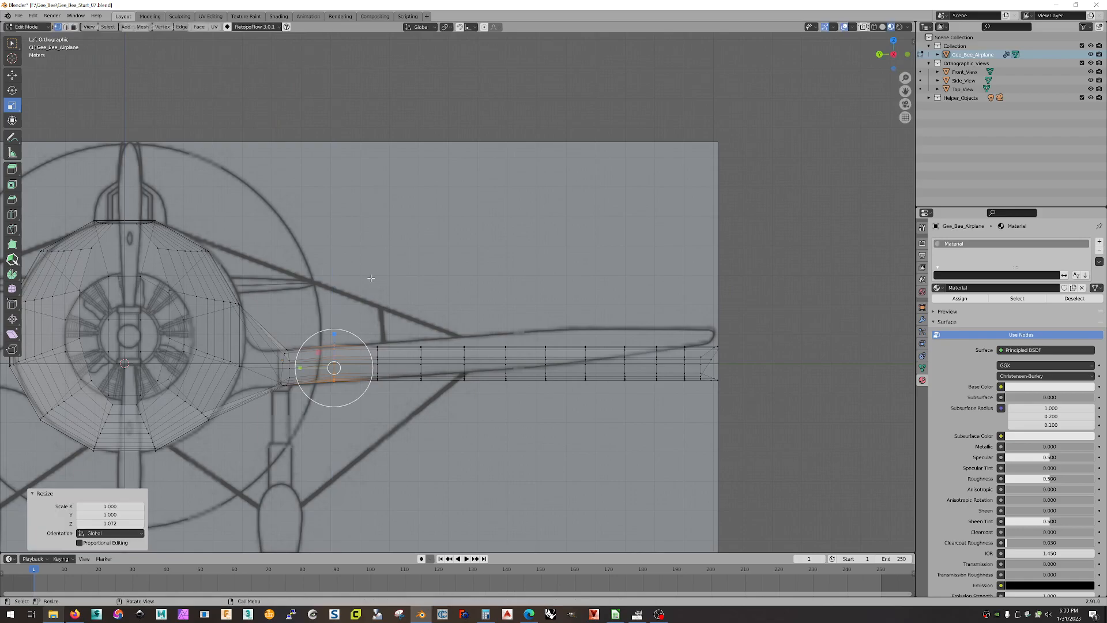
pyautogui.click(12, 75)
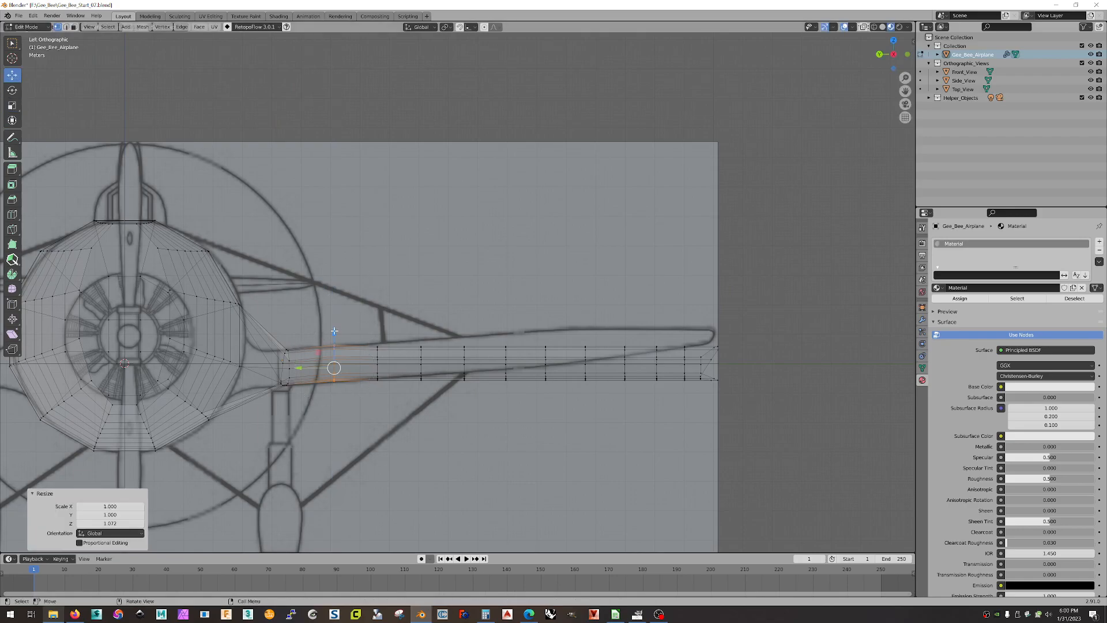
pyautogui.moveTo(334, 334); pyautogui.dragTo(389, 411)
# Raise the second column outboard of the root slightly in Z and scale its height to the front-view wing profile.
pyautogui.click(873, 27)
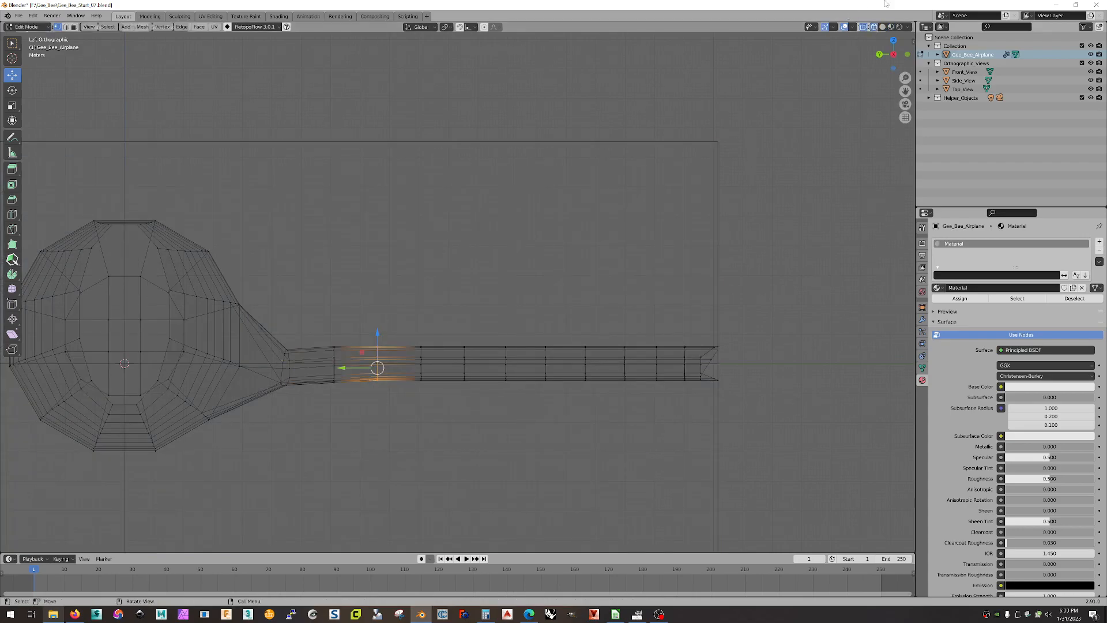
pyautogui.click(891, 28)
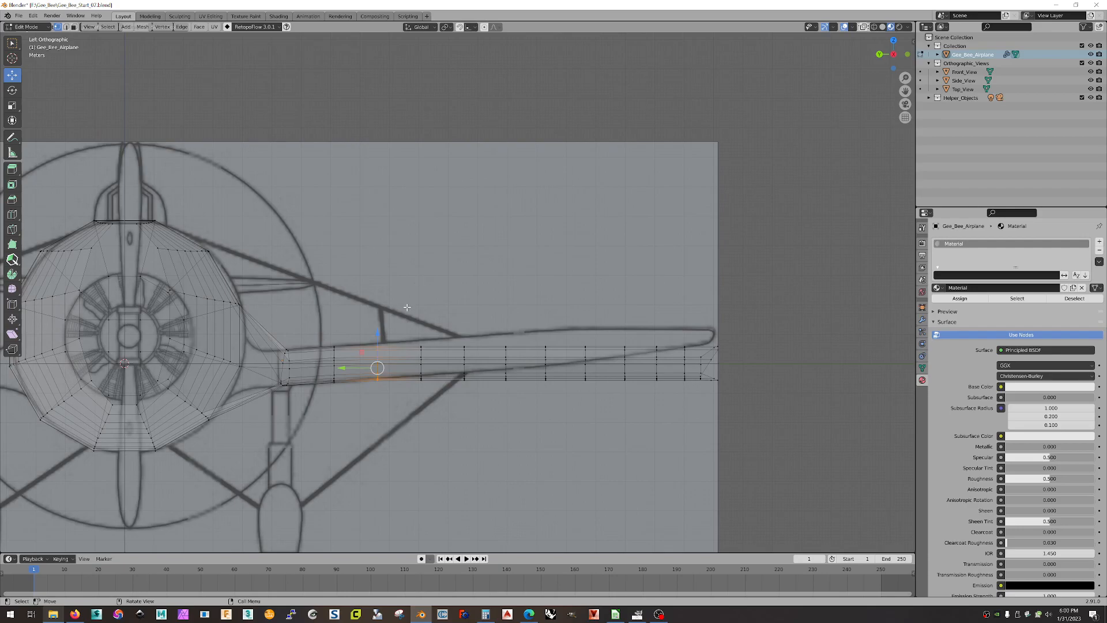
pyautogui.moveTo(376, 334); pyautogui.dragTo(380, 330)
pyautogui.click(12, 106)
pyautogui.moveTo(376, 332)
pyautogui.mouseDown()
pyautogui.moveTo(381, 319)
pyautogui.moveTo(448, 401)
pyautogui.mouseUp()
# Using edge selection, move the third loop outboard of the root about 0.196 m in Z and scale it to about 1.065 in Z.
pyautogui.hotkey('shift', 'z')
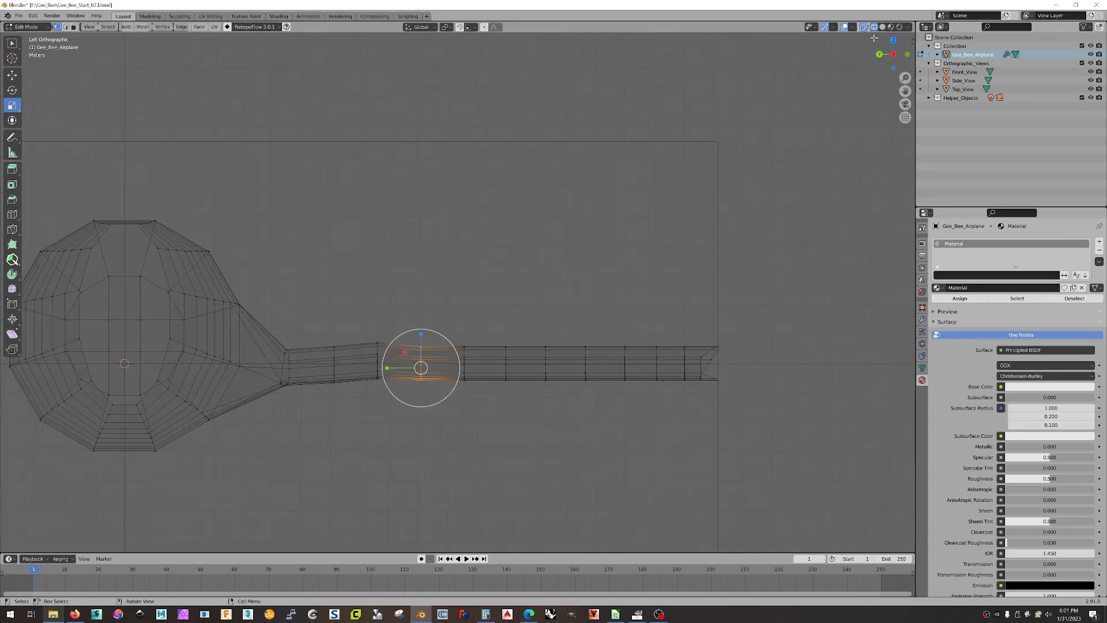
pyautogui.click(889, 29)
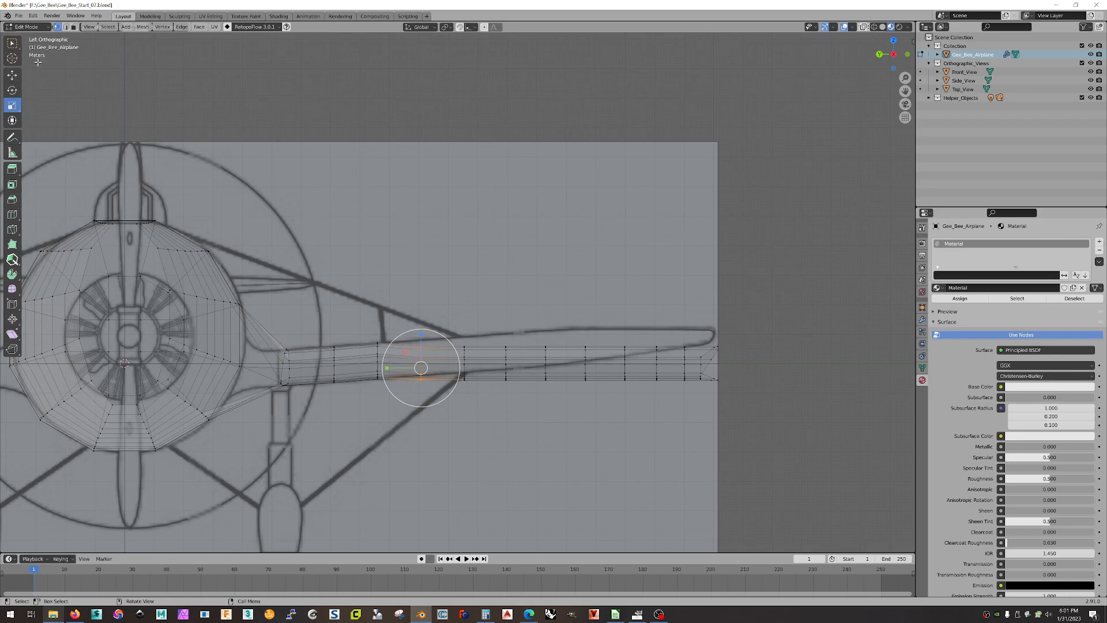
pyautogui.click(66, 28)
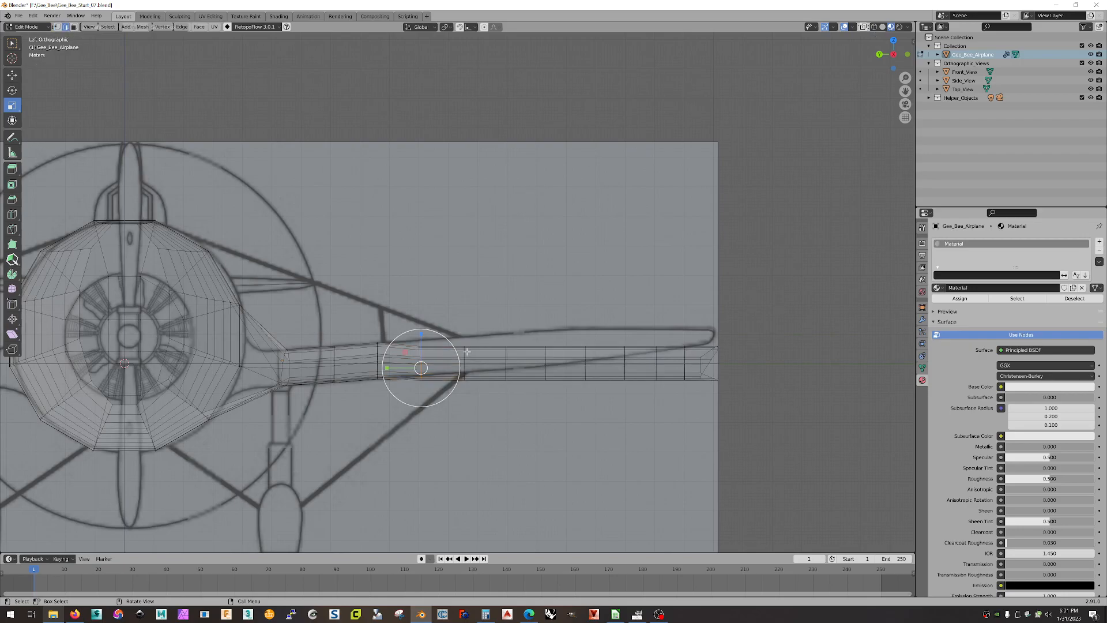
pyautogui.keyDown('alt'); pyautogui.click(378, 349); pyautogui.keyUp('alt')
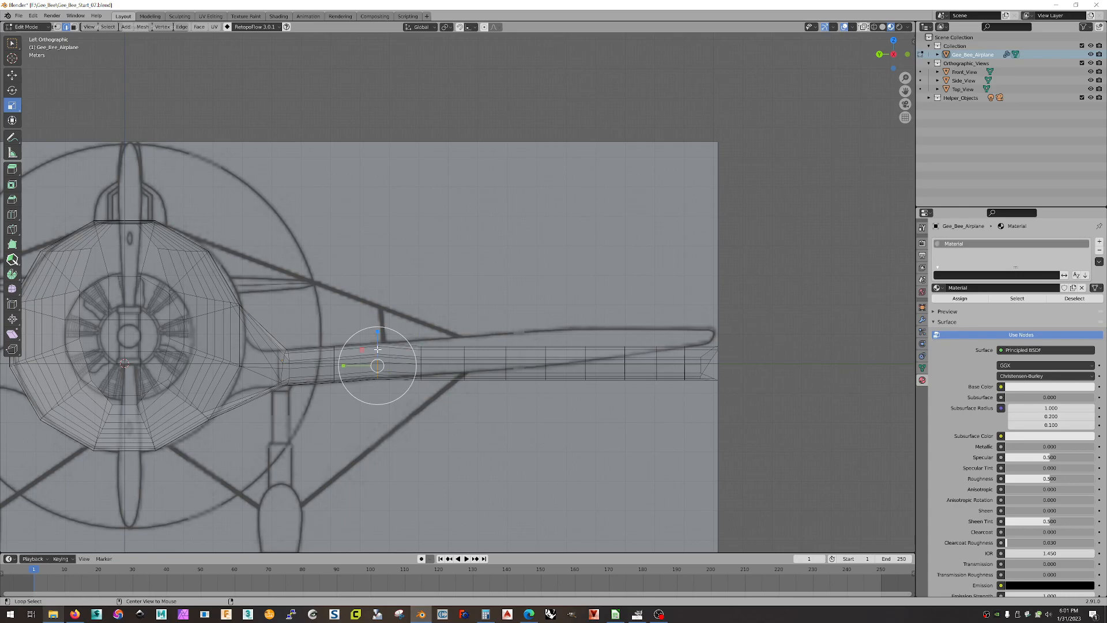
pyautogui.keyDown('alt'); pyautogui.click(422, 351); pyautogui.keyUp('alt')
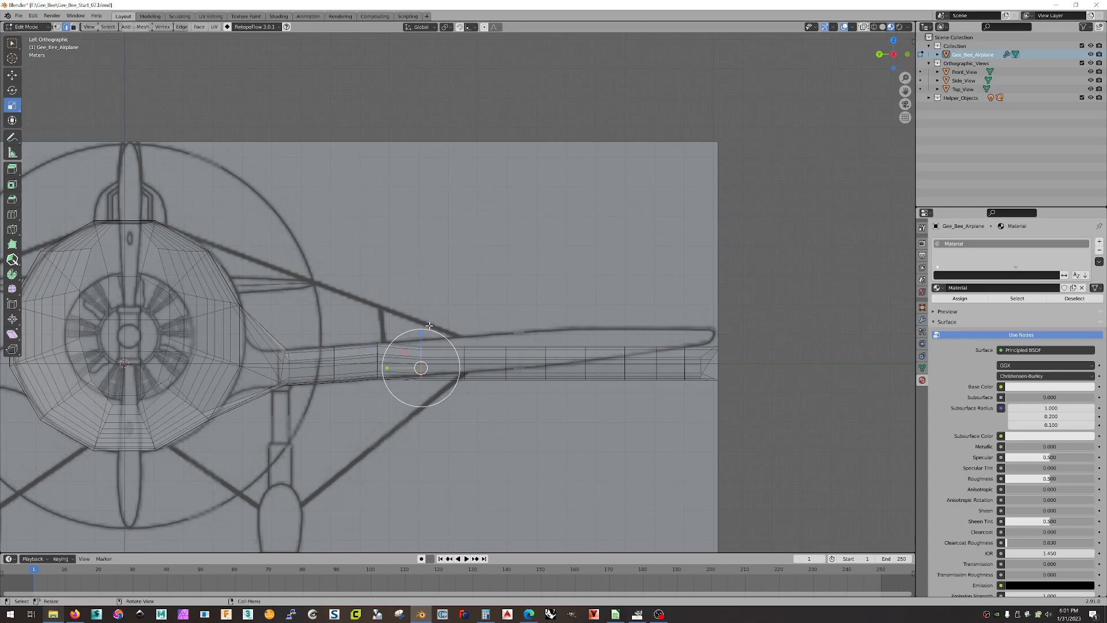
pyautogui.click(12, 74)
pyautogui.moveTo(416, 329); pyautogui.dragTo(425, 328)
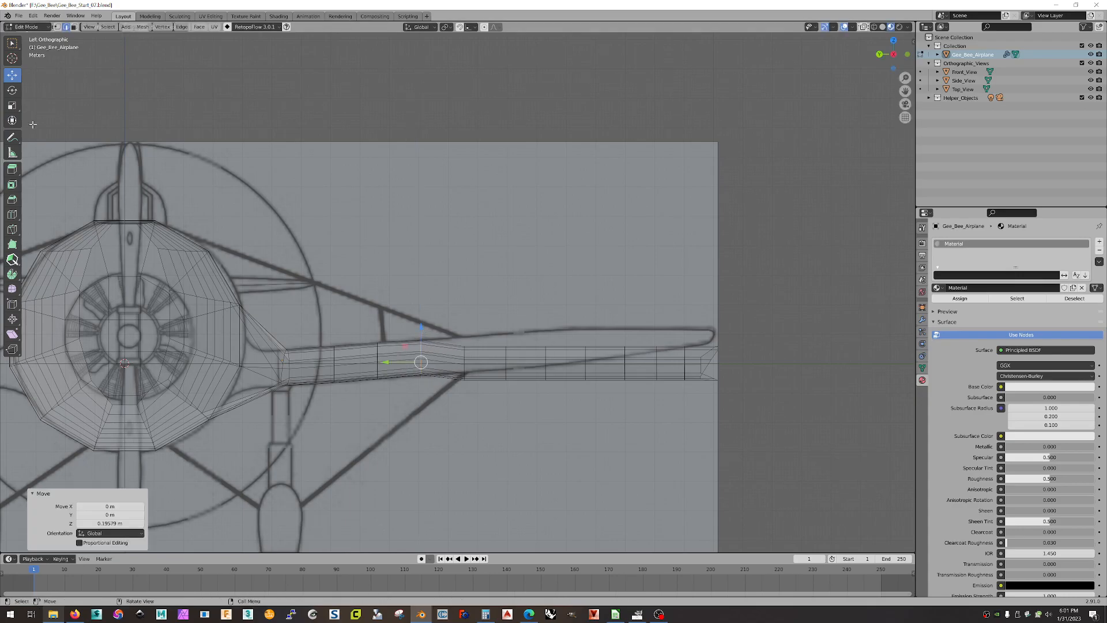
pyautogui.click(12, 105)
pyautogui.moveTo(420, 328); pyautogui.dragTo(428, 309)
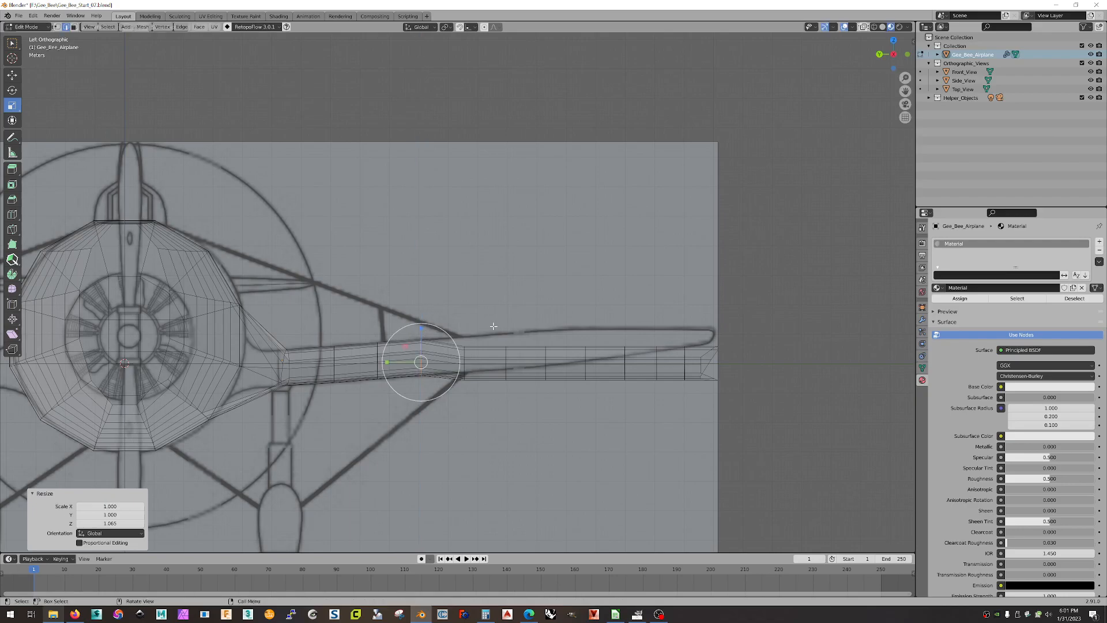
# Raise the fourth loop, at the strut joint, onto the wing profile and scale it to about 1.064 in Z.
pyautogui.keyDown('alt'); pyautogui.click(464, 354); pyautogui.keyUp('alt')
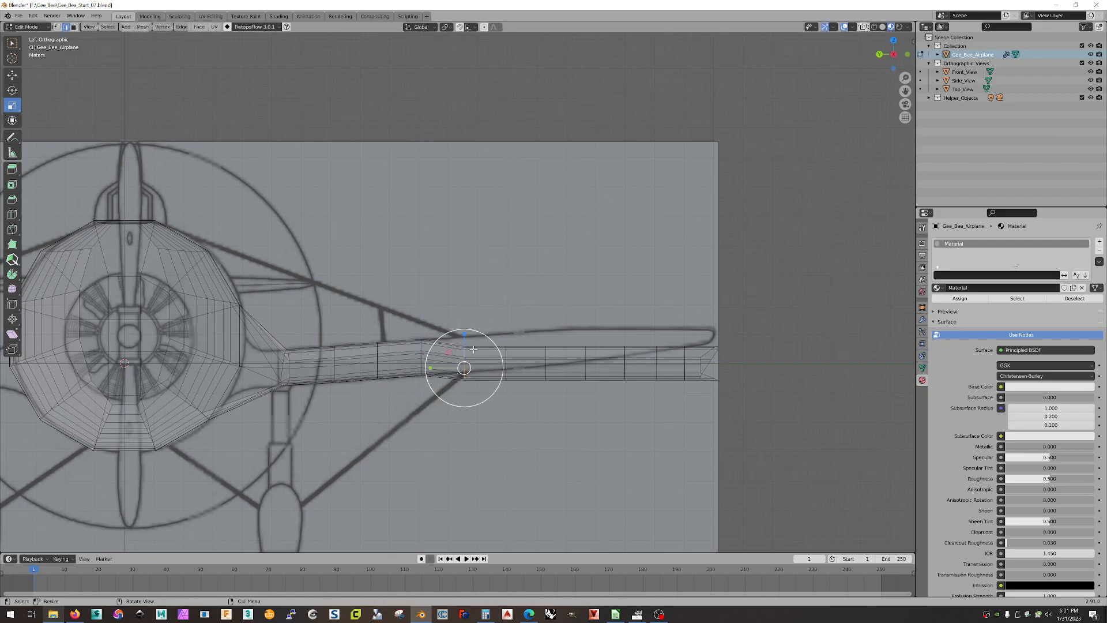
pyautogui.click(12, 75)
pyautogui.moveTo(464, 334); pyautogui.dragTo(471, 304)
pyautogui.click(12, 105)
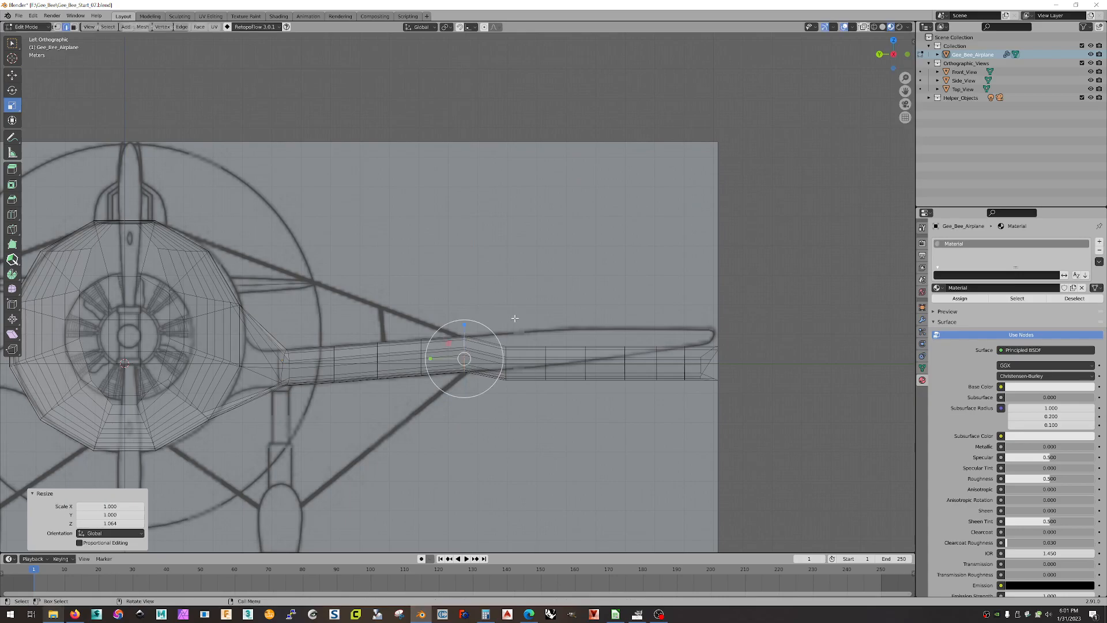
# Raise the fifth loop, just outboard of the strut joint, onto the wing profile and scale it to about 1.076 in Z.
pyautogui.keyDown('alt'); pyautogui.click(507, 353); pyautogui.keyUp('alt')
pyautogui.scroll(1, 577, 355)
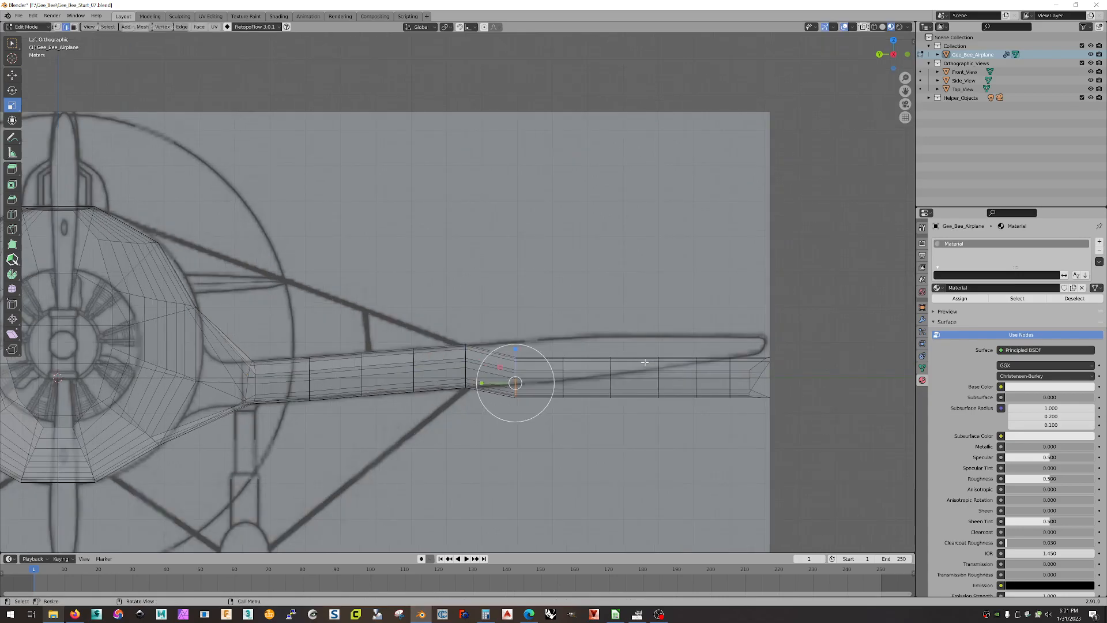
pyautogui.keyDown('shift'); pyautogui.moveTo(665, 363); pyautogui.dragTo(509, 304, button='middle'); pyautogui.keyUp('shift')
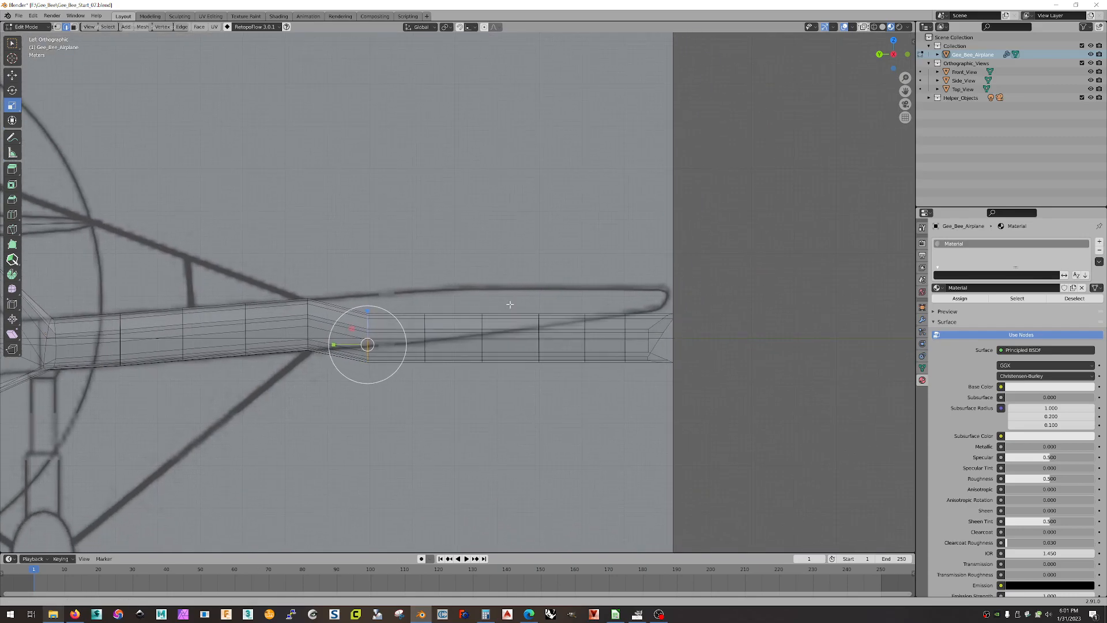
pyautogui.click(12, 75)
pyautogui.moveTo(369, 307); pyautogui.dragTo(369, 288)
pyautogui.click(12, 105)
pyautogui.rightClick(369, 289)
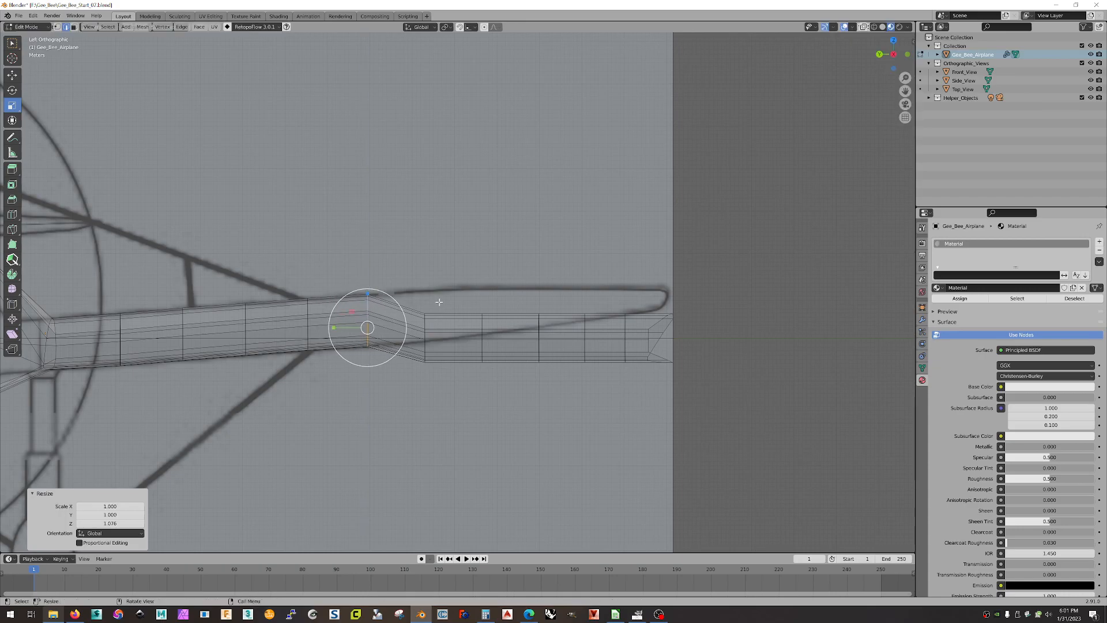
# Raise the sixth loop outboard of the root about 0.517 m in Z, scale it vertically to the wing profile, and fine-tune its height.
pyautogui.keyDown('alt'); pyautogui.click(425, 322); pyautogui.keyUp('alt')
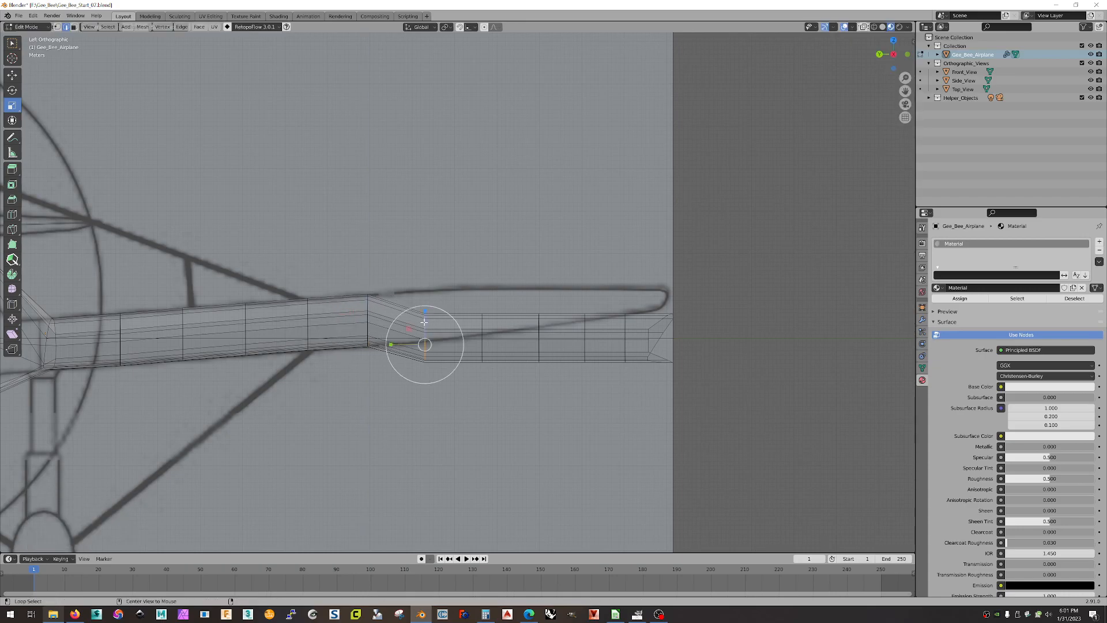
pyautogui.click(12, 75)
pyautogui.moveTo(424, 311); pyautogui.dragTo(436, 288)
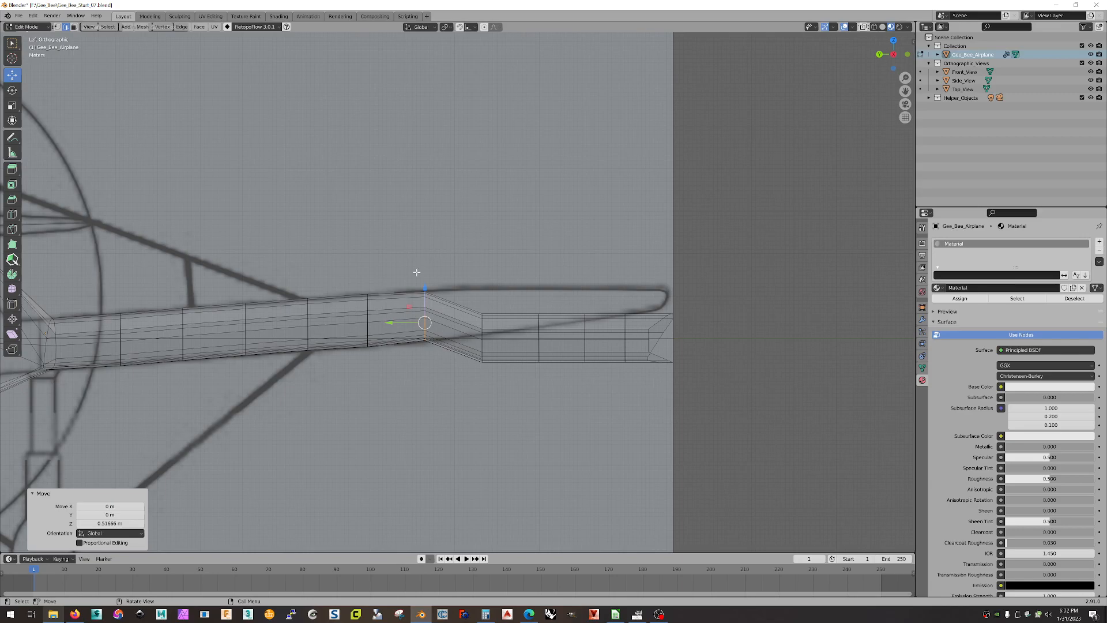
pyautogui.click(12, 106)
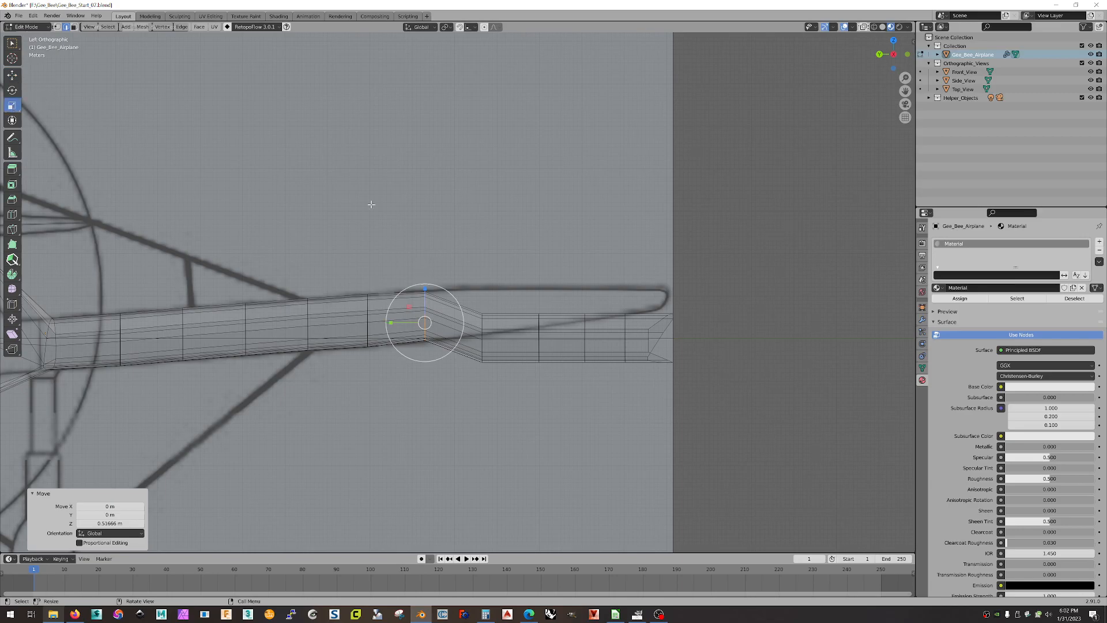
pyautogui.moveTo(424, 288); pyautogui.dragTo(425, 283)
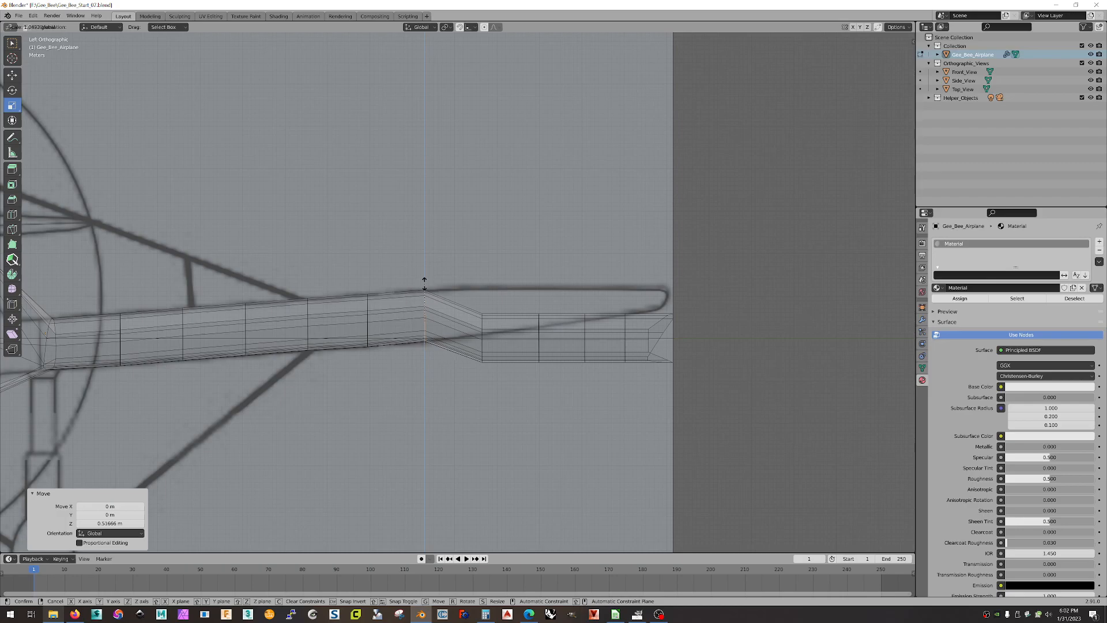
pyautogui.moveTo(424, 282); pyautogui.dragTo(425, 283)
pyautogui.click(12, 75)
pyautogui.moveTo(423, 288); pyautogui.dragTo(424, 289)
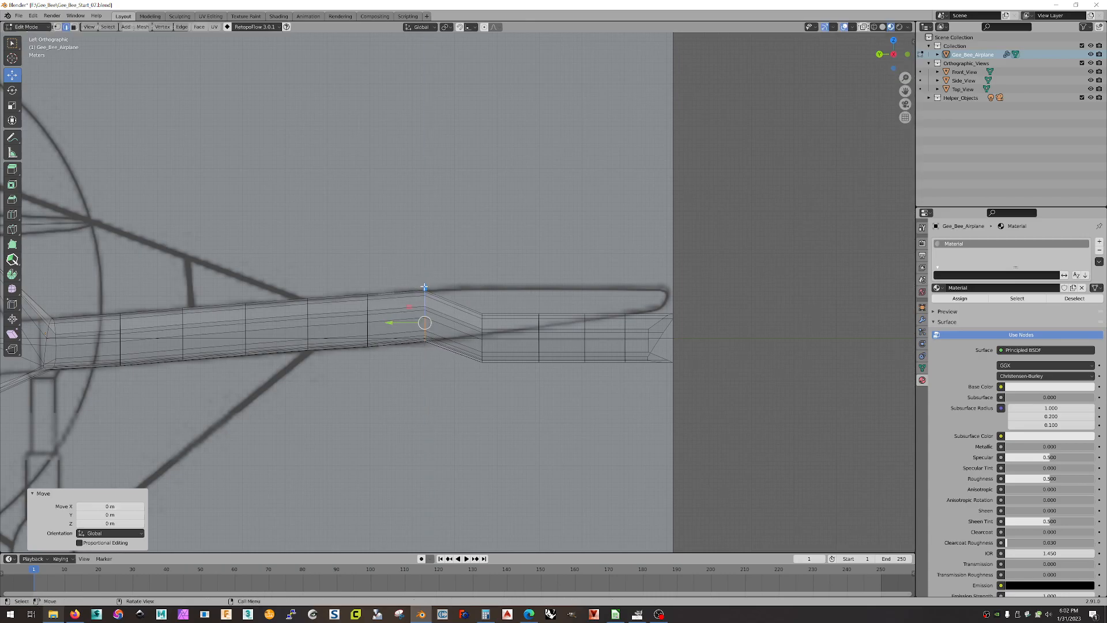
pyautogui.moveTo(425, 287); pyautogui.dragTo(426, 288)
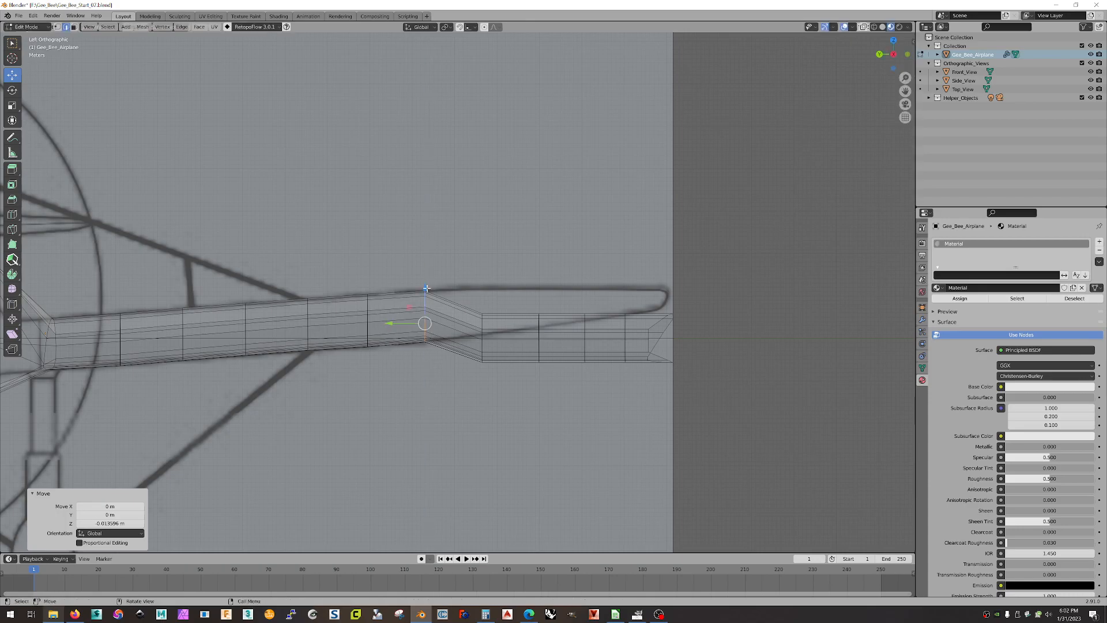
# Raise the seventh loop outboard of the root onto the wing profile and scale it to about 0.956 in Z.
pyautogui.click(482, 323)
pyautogui.moveTo(481, 310); pyautogui.dragTo(486, 280)
pyautogui.hotkey('shift', 'space')
pyautogui.press('s')
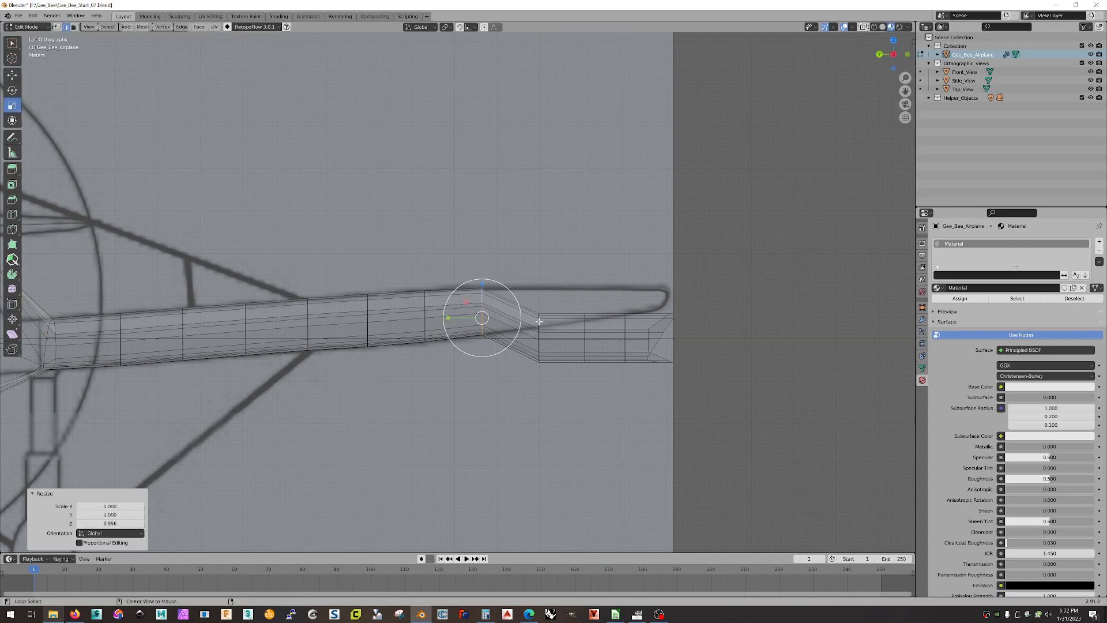
# Raise the eighth loop outboard of the root onto the wing profile and scale its height to match.
pyautogui.keyDown('alt'); pyautogui.click(541, 321); pyautogui.keyUp('alt')
pyautogui.click(12, 75)
pyautogui.moveTo(539, 309)
pyautogui.mouseDown()
pyautogui.moveTo(549, 276)
pyautogui.moveTo(541, 304)
pyautogui.mouseUp()
pyautogui.hotkey('shift', 'space')
pyautogui.press('s')
# Raise the ninth loop onto the wing profile, scale it to about 0.755 in Z, and nudge it up about 0.034 m.
pyautogui.keyDown('alt'); pyautogui.click(585, 318); pyautogui.keyUp('alt')
pyautogui.click(12, 75)
pyautogui.moveTo(583, 312); pyautogui.dragTo(590, 349)
pyautogui.click(12, 105)
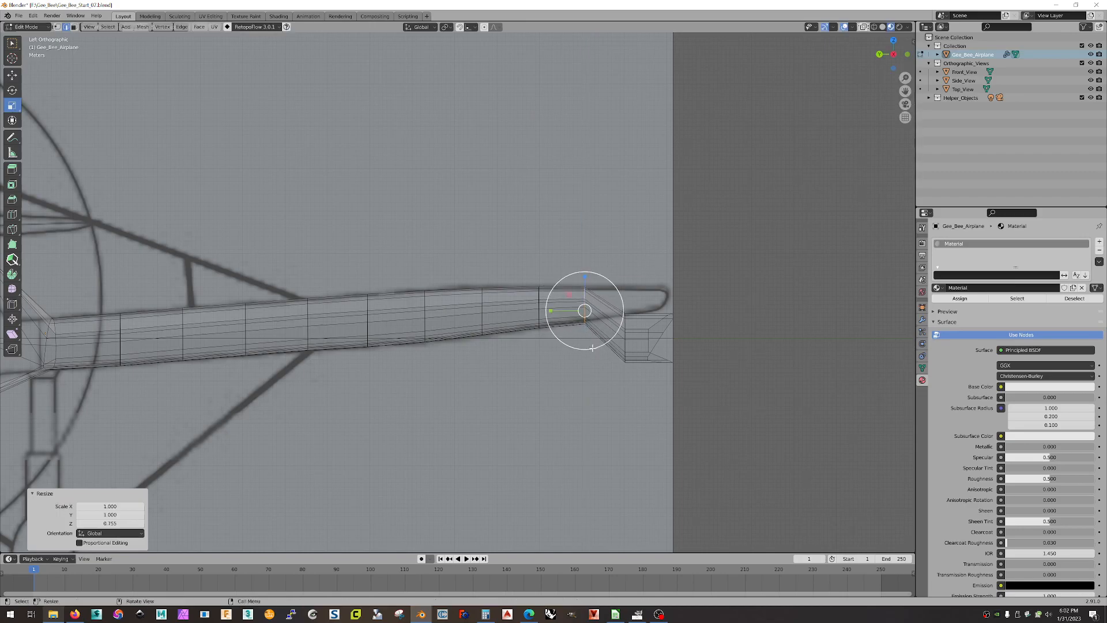
pyautogui.click(13, 76)
pyautogui.moveTo(583, 276); pyautogui.dragTo(588, 275)
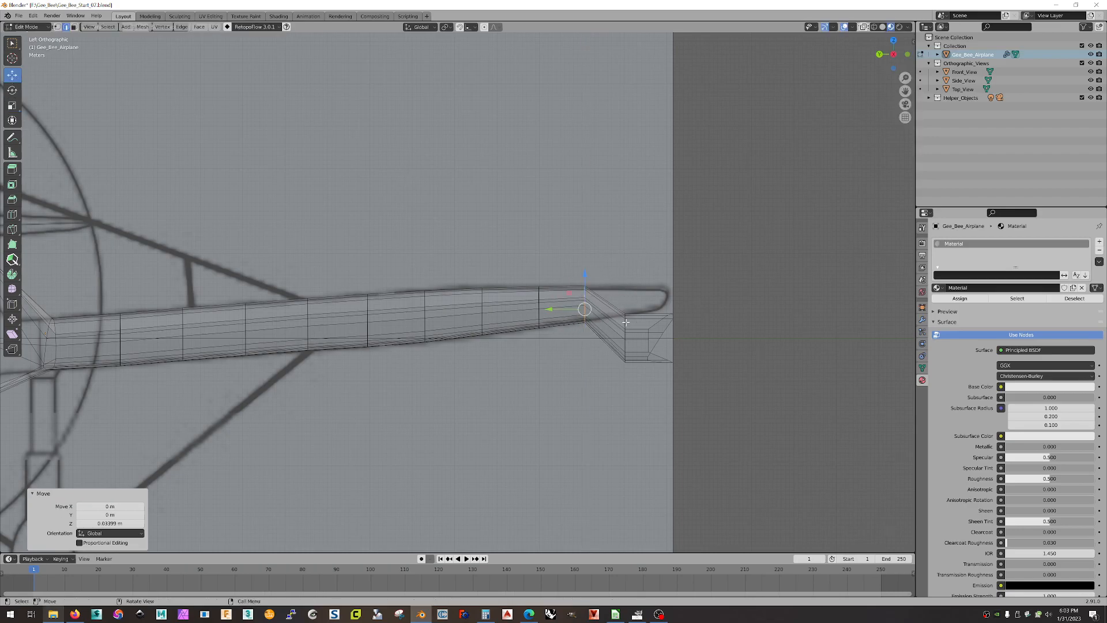
# Raise the tenth loop near the wingtip, scale it vertically to the profile, and nudge it up about 0.027 m.
pyautogui.keyDown('alt'); pyautogui.click(625, 322); pyautogui.keyUp('alt')
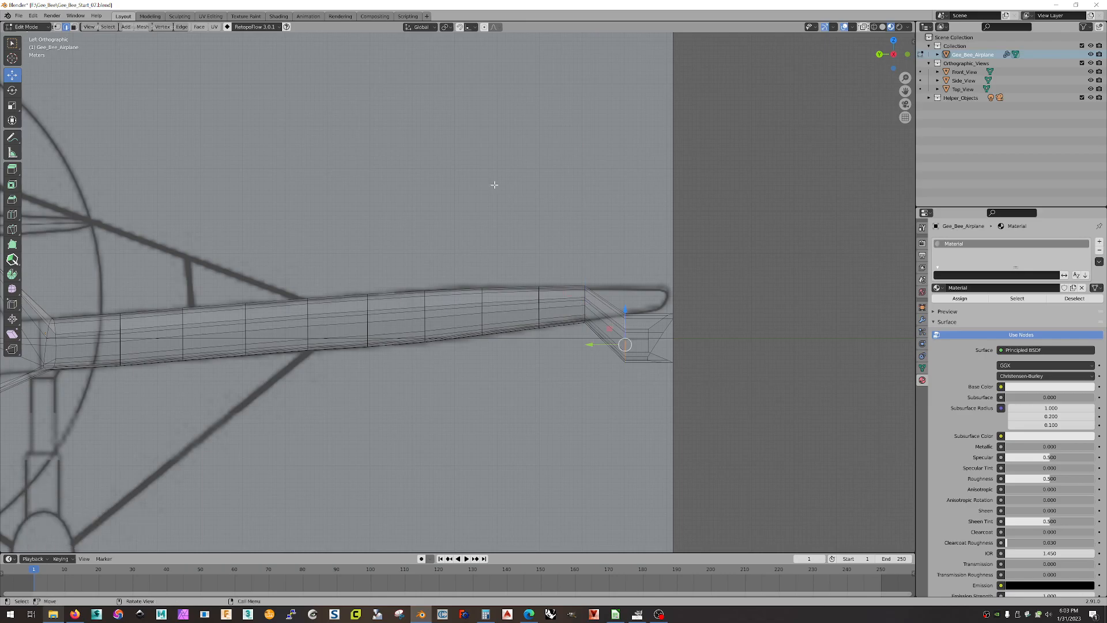
pyautogui.moveTo(623, 312); pyautogui.dragTo(631, 348)
pyautogui.click(11, 105)
pyautogui.click(11, 75)
pyautogui.moveTo(625, 272); pyautogui.dragTo(629, 270)
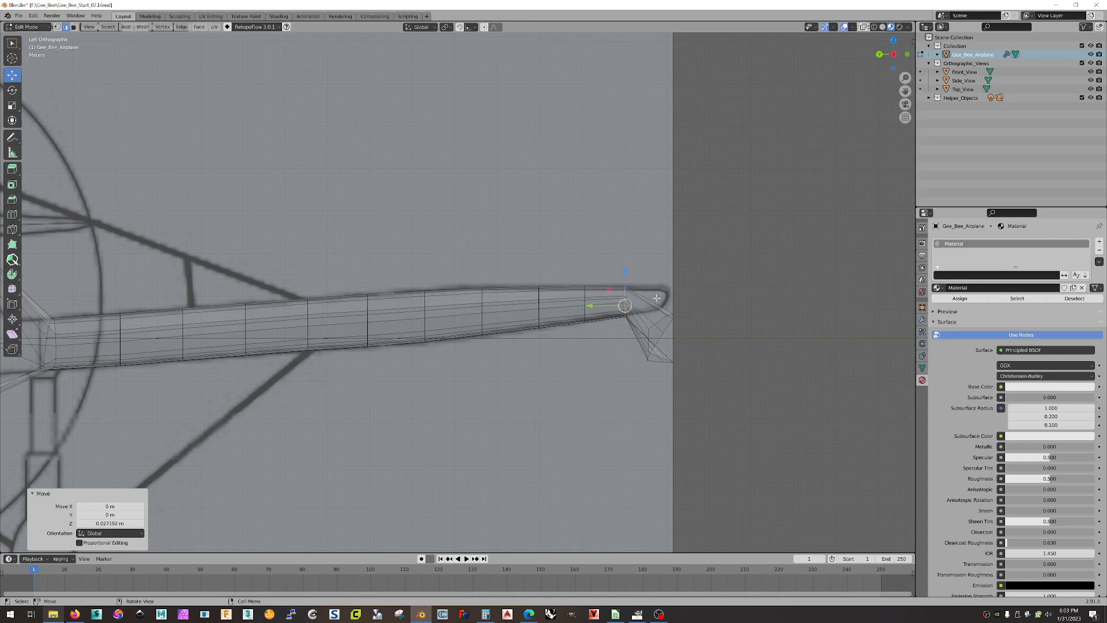
# Select all outermost wingtip vertices in wireframe shading, then raise them and scale them vertically to fit the front-view tip outline.
pyautogui.click(873, 28)
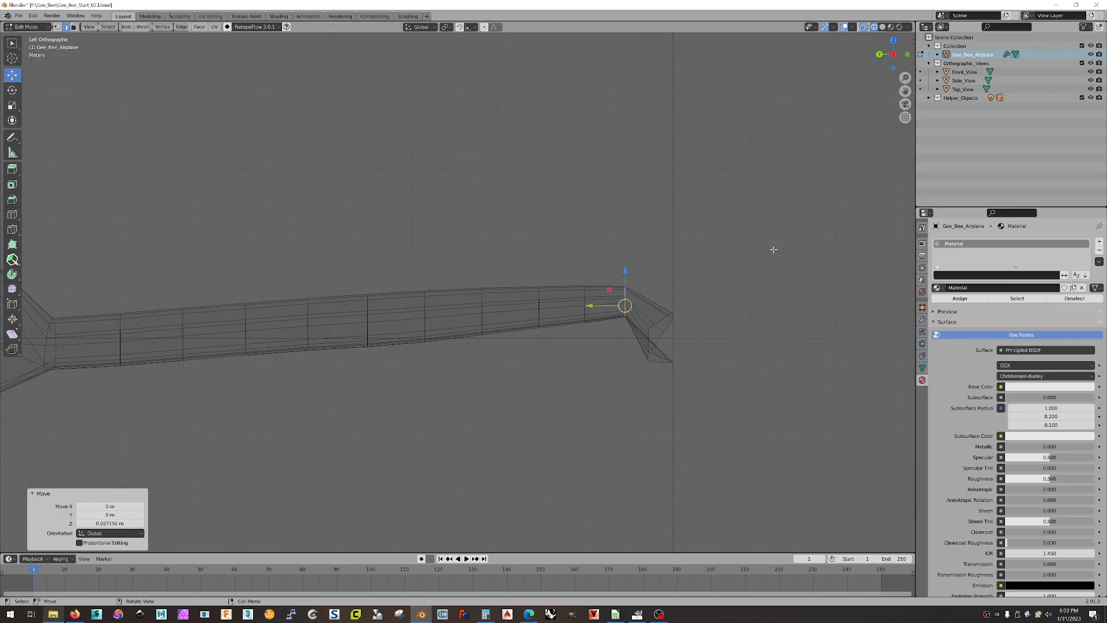
pyautogui.click(59, 27)
pyautogui.moveTo(756, 254); pyautogui.dragTo(635, 396)
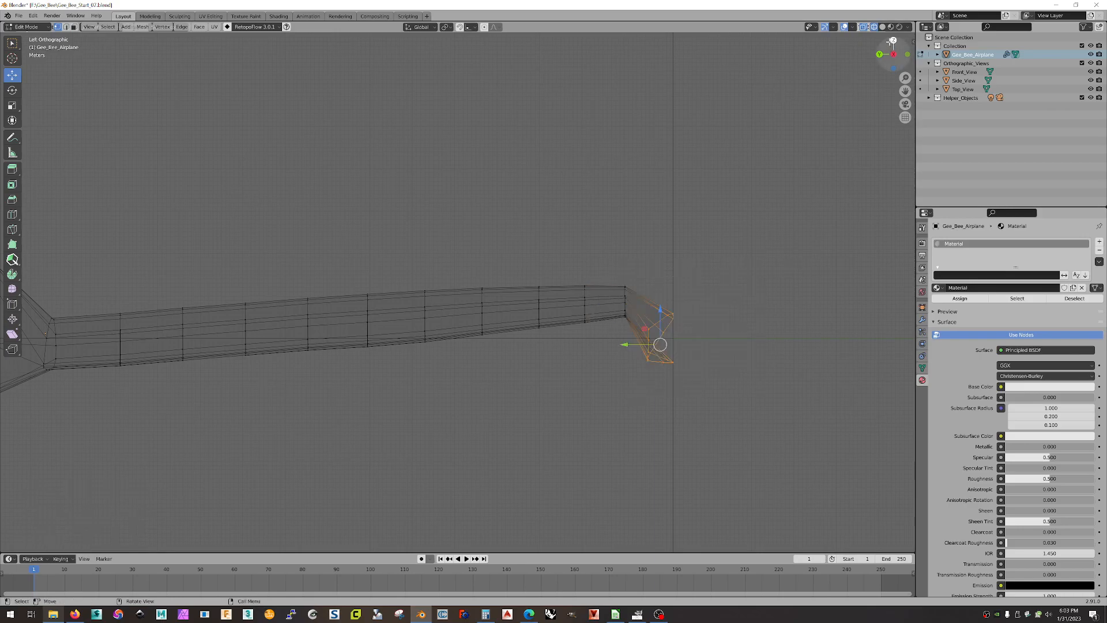
pyautogui.click(890, 27)
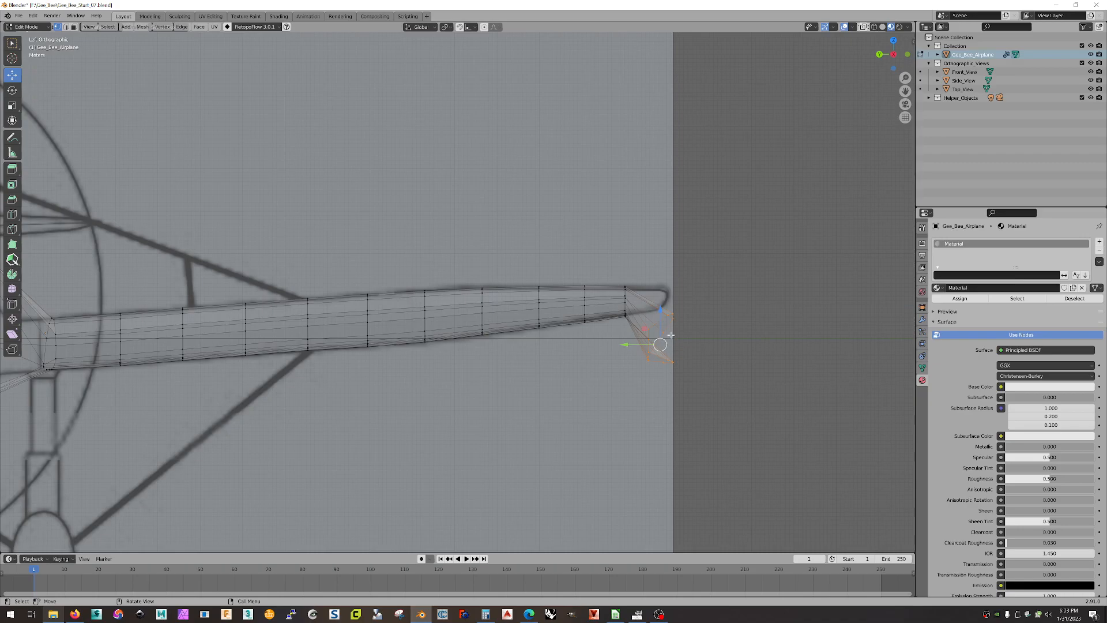
pyautogui.moveTo(659, 311); pyautogui.dragTo(663, 265)
pyautogui.click(12, 105)
pyautogui.moveTo(659, 270); pyautogui.dragTo(664, 294)
pyautogui.click(12, 75)
pyautogui.moveTo(657, 271); pyautogui.dragTo(663, 264)
# Scale the vertical vertex pairs around the open wingtip in Z, one to about 2.121 and another to about 1.114.
pyautogui.moveTo(739, 277); pyautogui.dragTo(216, 494, button='middle')
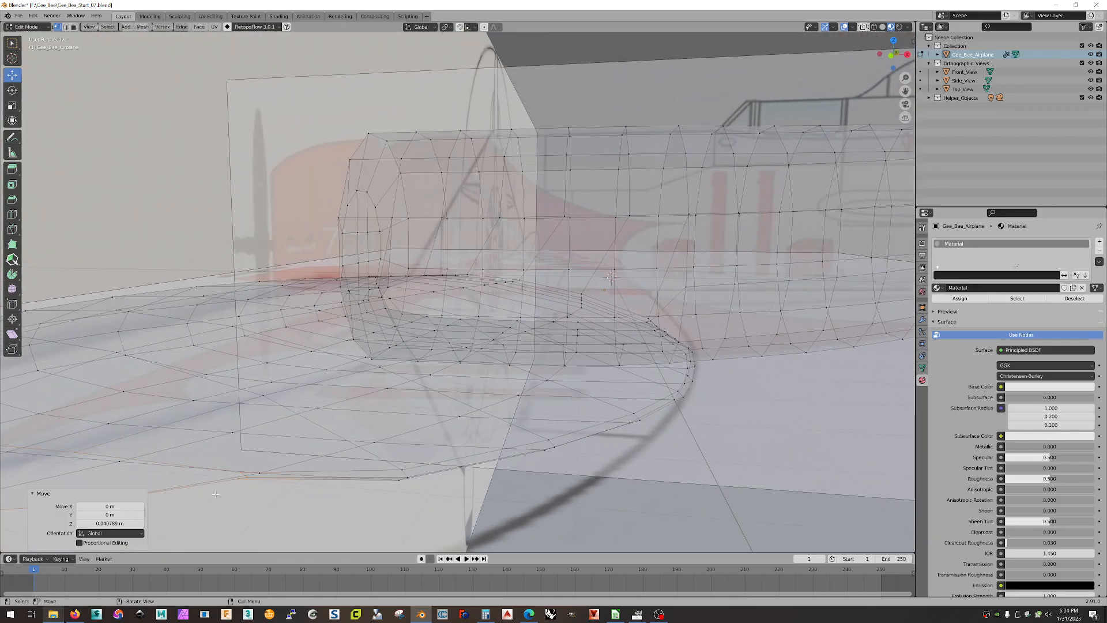
pyautogui.click(248, 501)
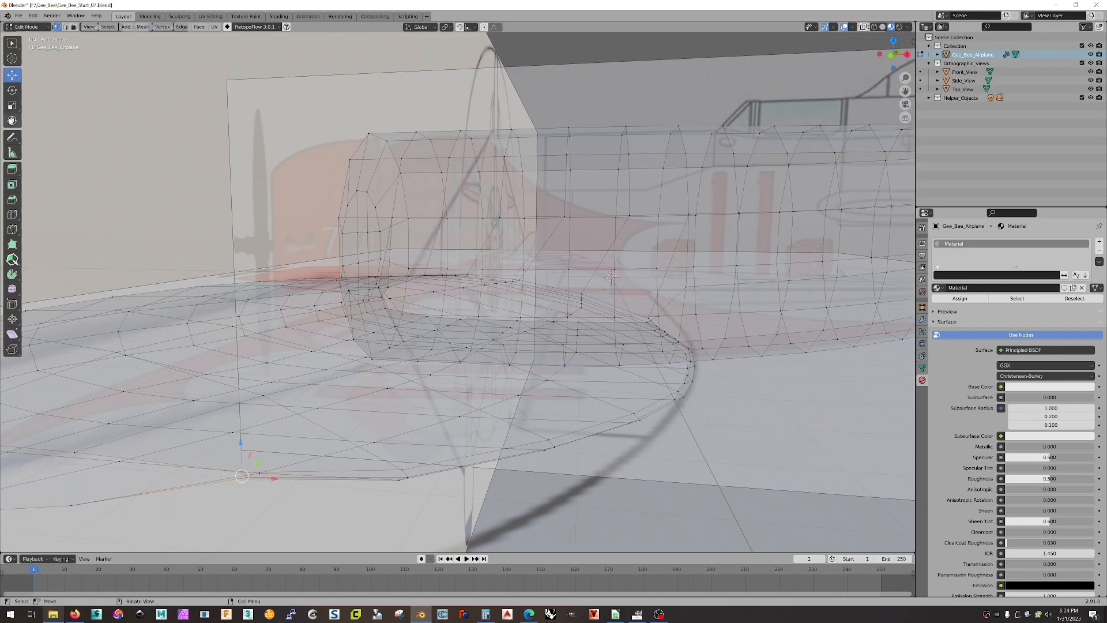
pyautogui.click(12, 105)
pyautogui.moveTo(241, 443); pyautogui.dragTo(243, 407)
pyautogui.moveTo(360, 412); pyautogui.dragTo(479, 425, button='middle')
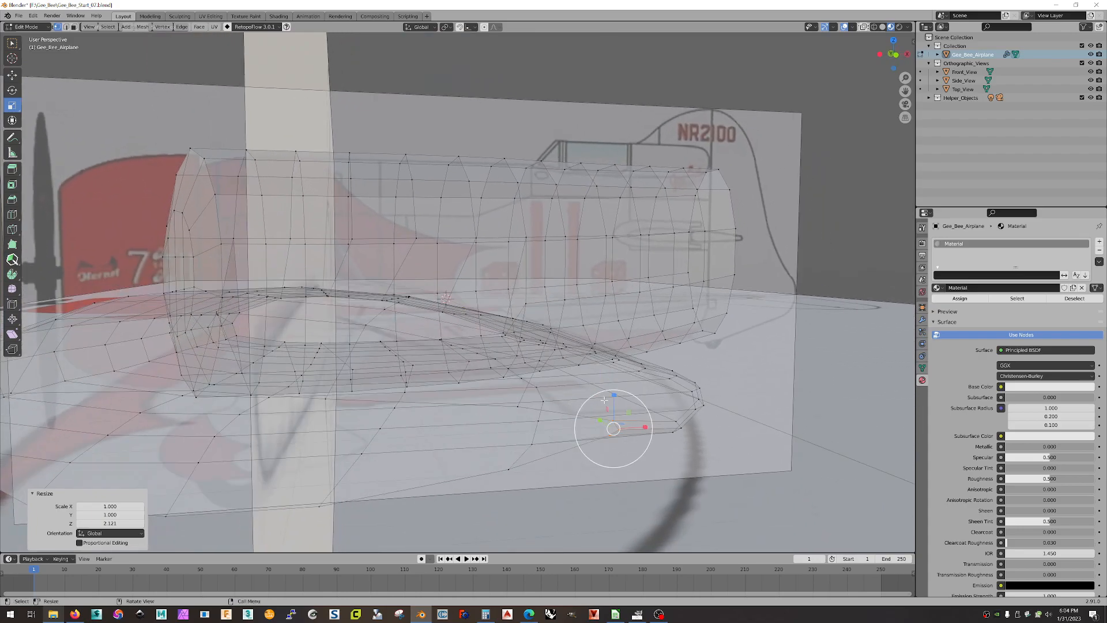
pyautogui.moveTo(613, 395); pyautogui.dragTo(614, 391)
pyautogui.scroll(-3, 646, 400)
pyautogui.moveTo(648, 402)
pyautogui.mouseDown(button='middle')
pyautogui.moveTo(662, 408)
pyautogui.moveTo(651, 399)
pyautogui.moveTo(663, 378)
pyautogui.moveTo(632, 387)
pyautogui.mouseUp(button='middle')
pyautogui.scroll(4, 611, 387)
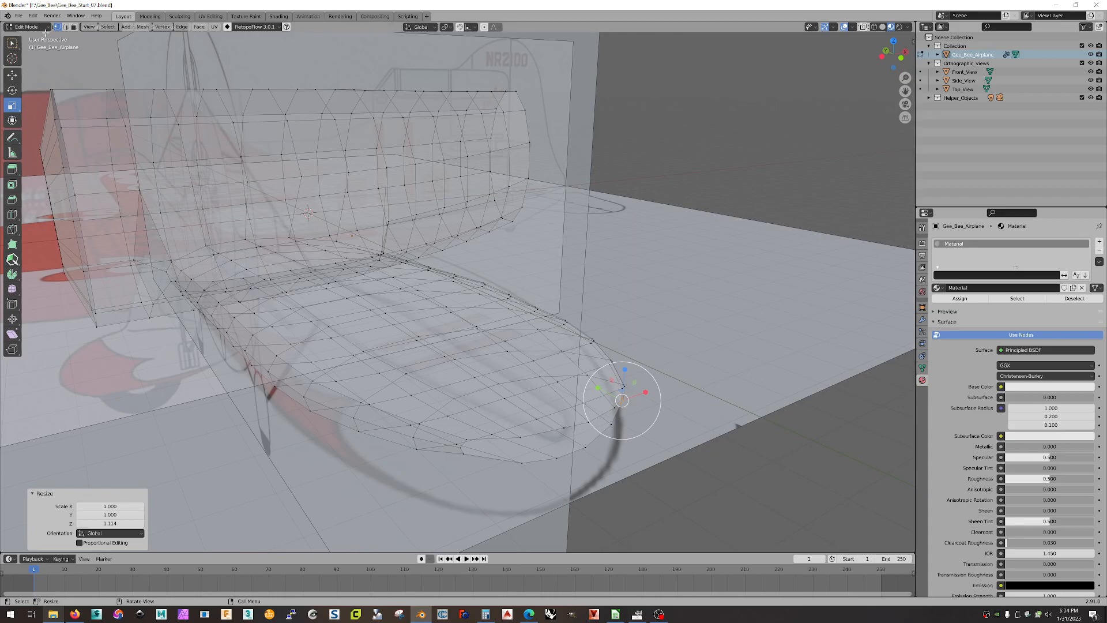
# Bridge the upper and lower edges at the front of the open wingtip gap using Bridge Edge Loops.
pyautogui.click(66, 27)
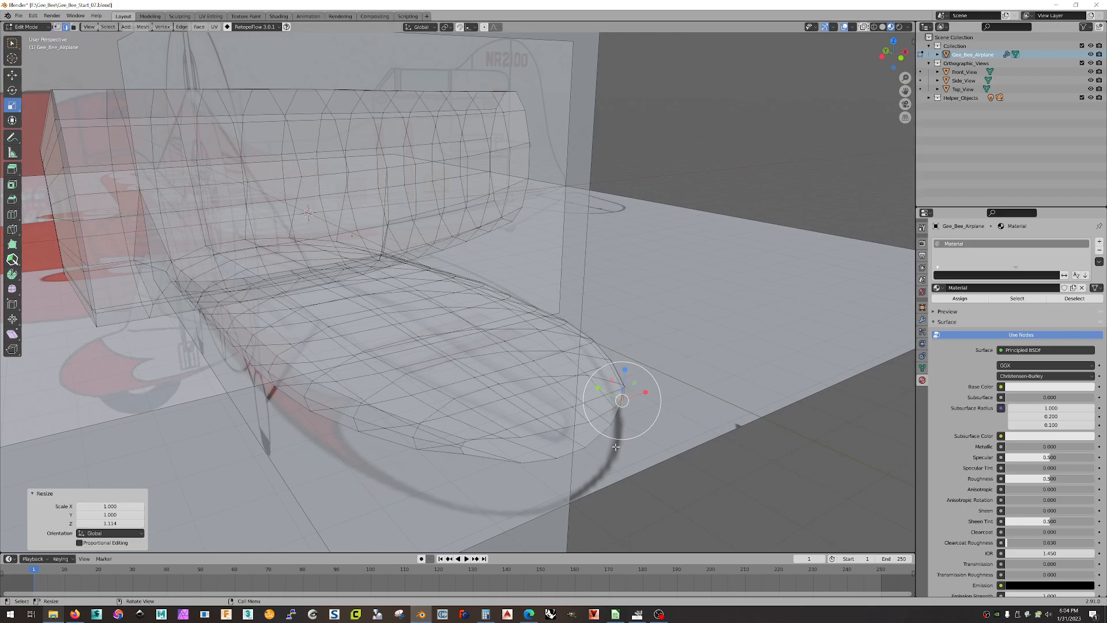
pyautogui.click(533, 429)
pyautogui.keyDown('shift'); pyautogui.click(544, 460); pyautogui.keyUp('shift')
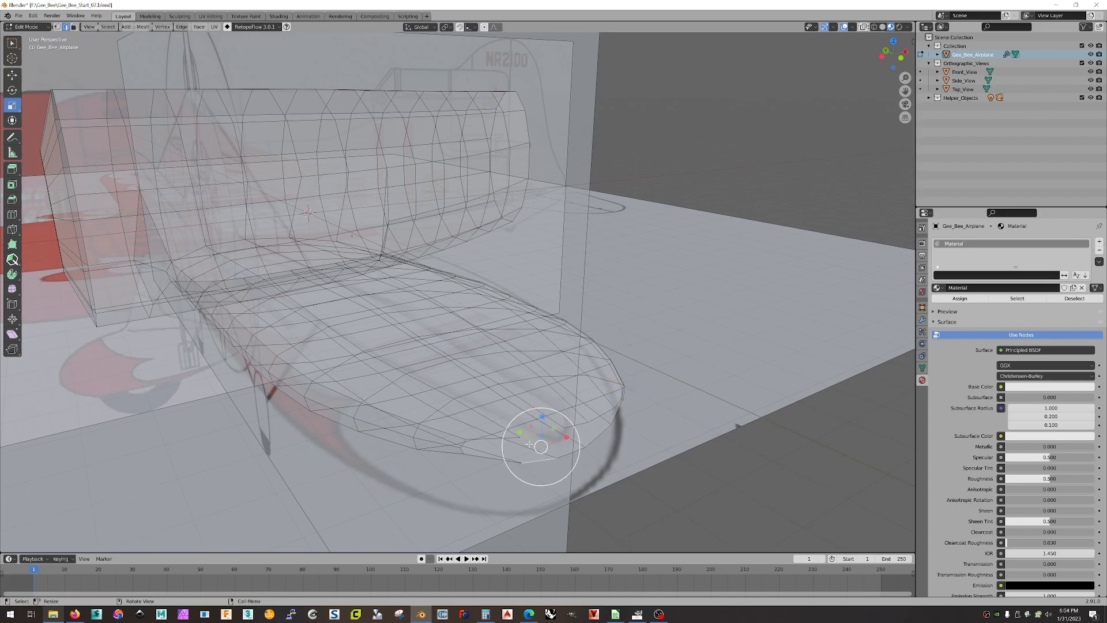
pyautogui.rightClick(525, 444)
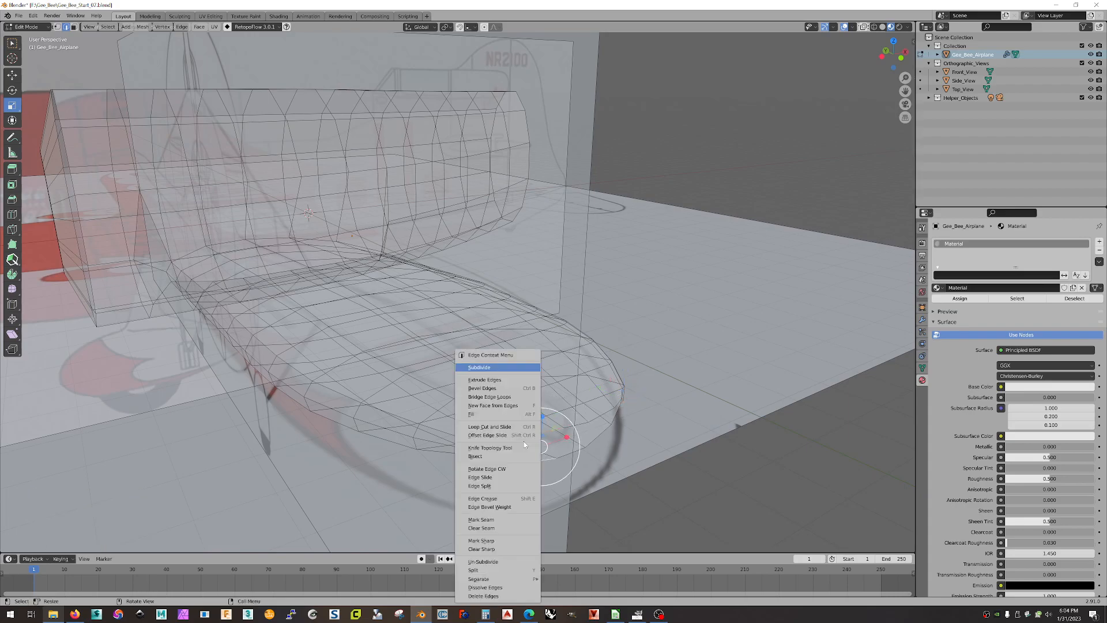
pyautogui.click(488, 397)
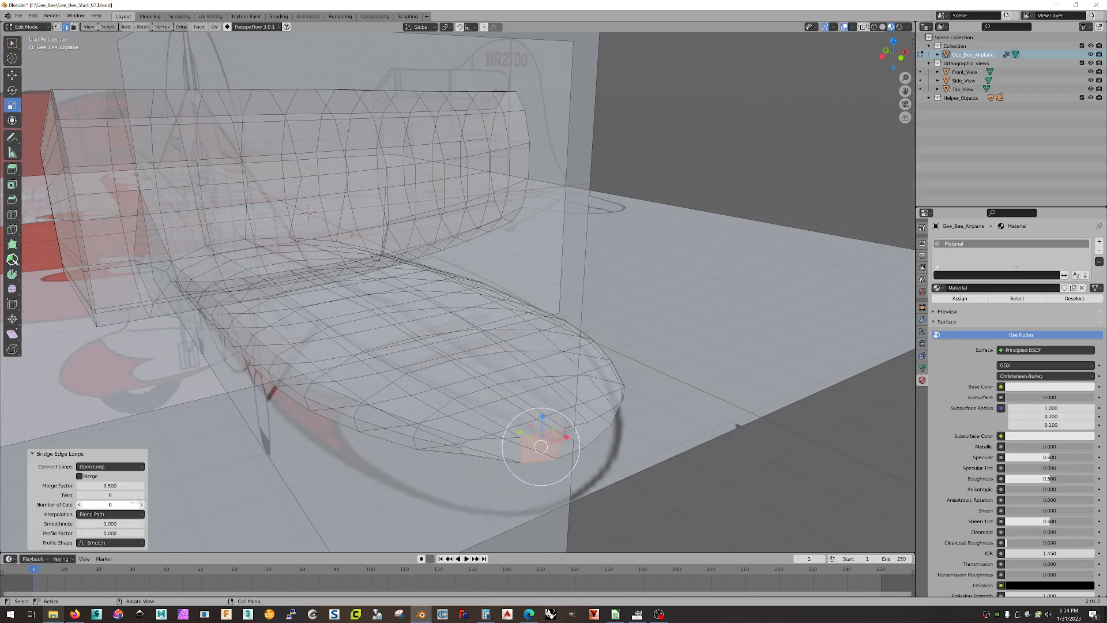
pyautogui.click(369, 489)
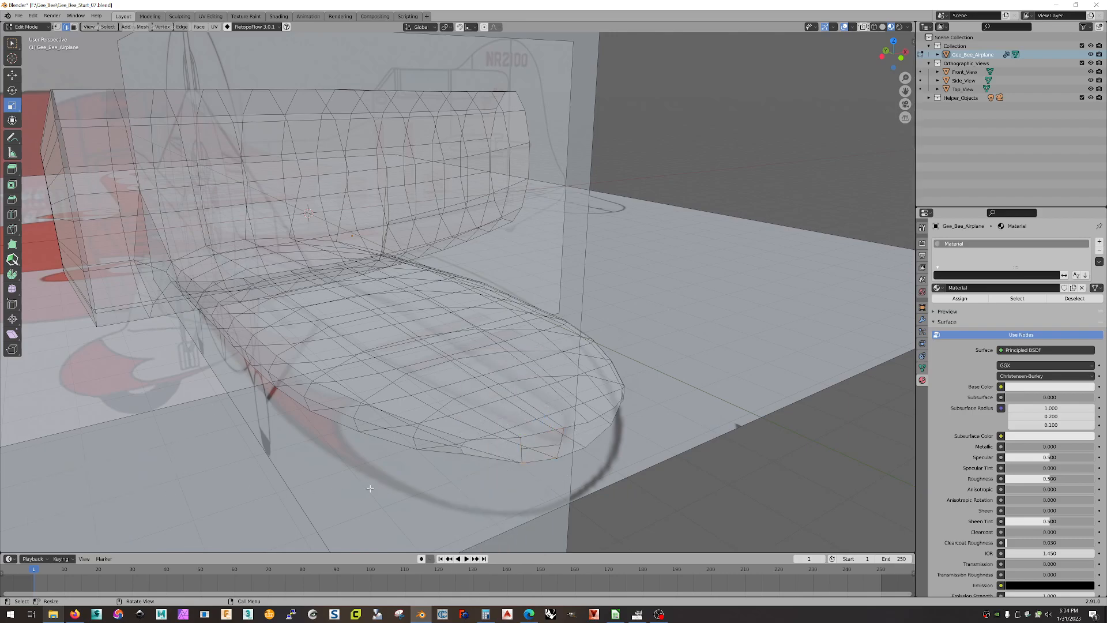
# Move the upper edge of the new wingtip face about -0.080 m in Y.
pyautogui.click(553, 445)
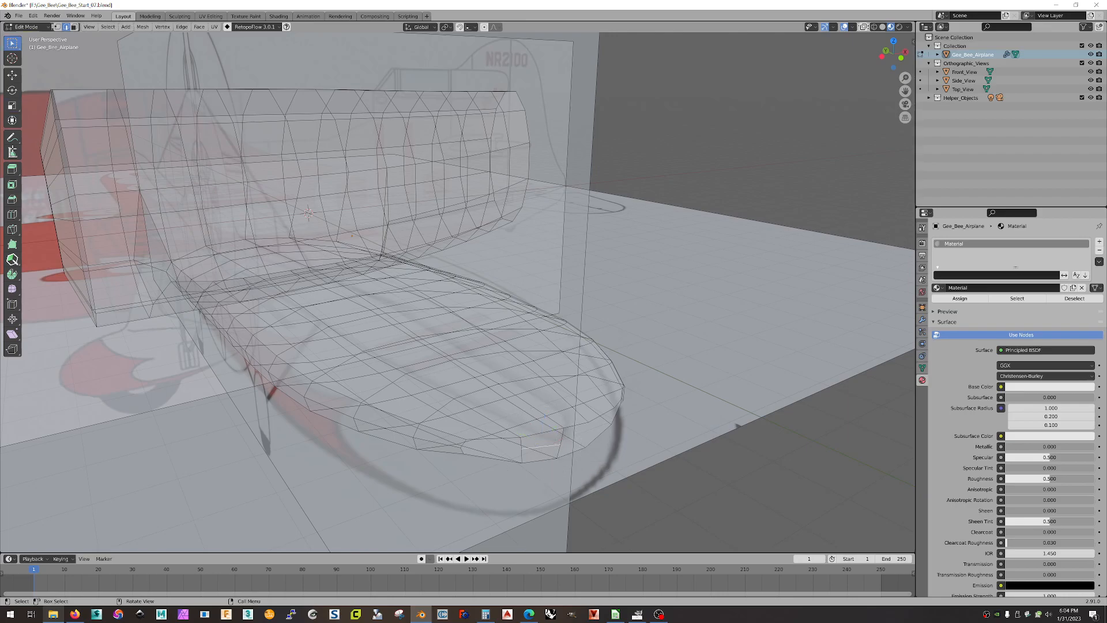
pyautogui.click(13, 75)
pyautogui.moveTo(520, 432); pyautogui.dragTo(525, 441)
pyautogui.moveTo(525, 441); pyautogui.dragTo(634, 415, button='middle')
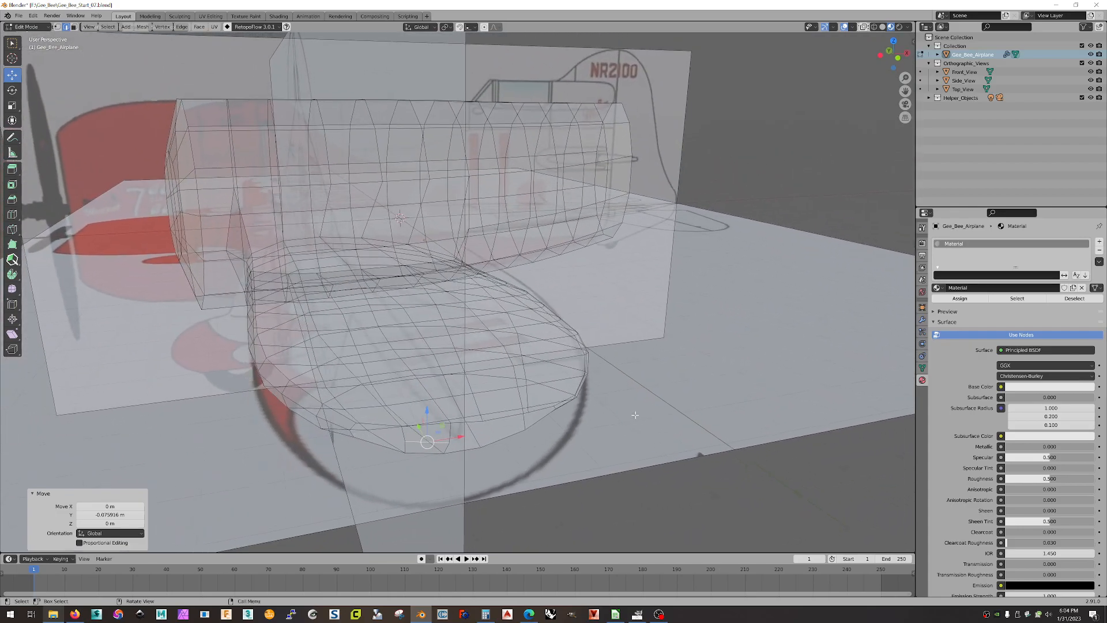
# Bridge the upper and lower edges of the remaining wingtip gap beside the new face, using 1 cut.
pyautogui.click(473, 422)
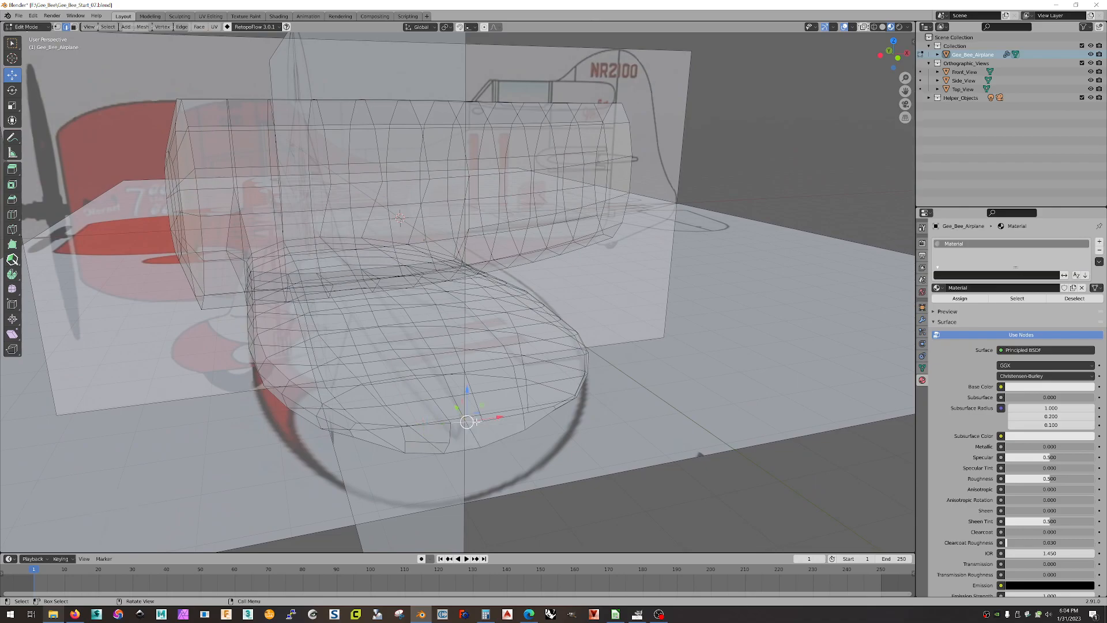
pyautogui.click(480, 446)
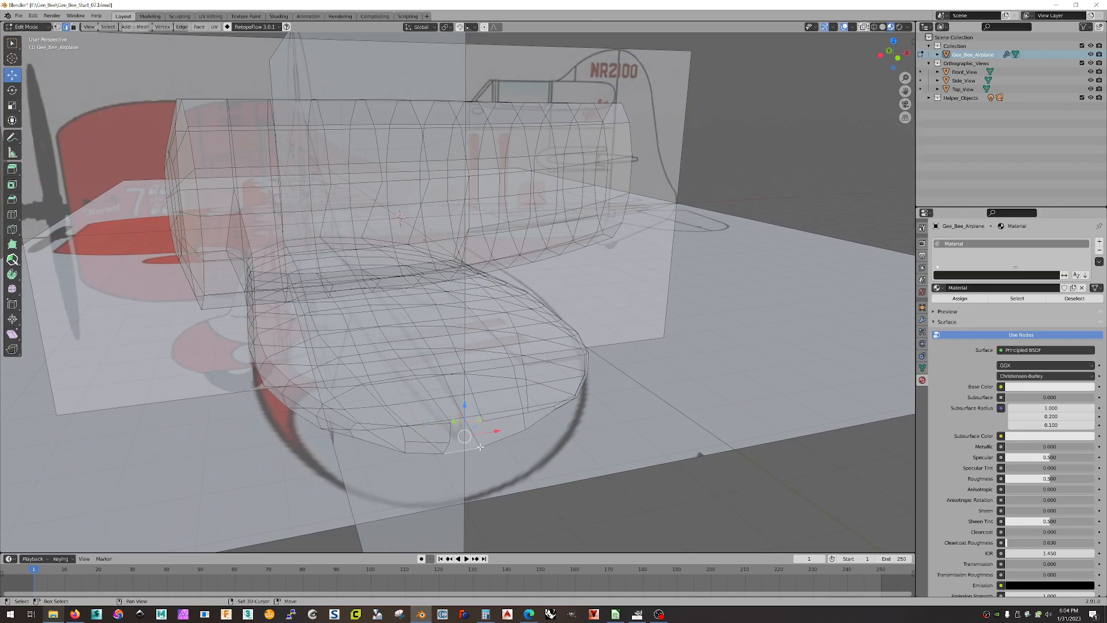
pyautogui.click(513, 418)
pyautogui.rightClick(515, 418)
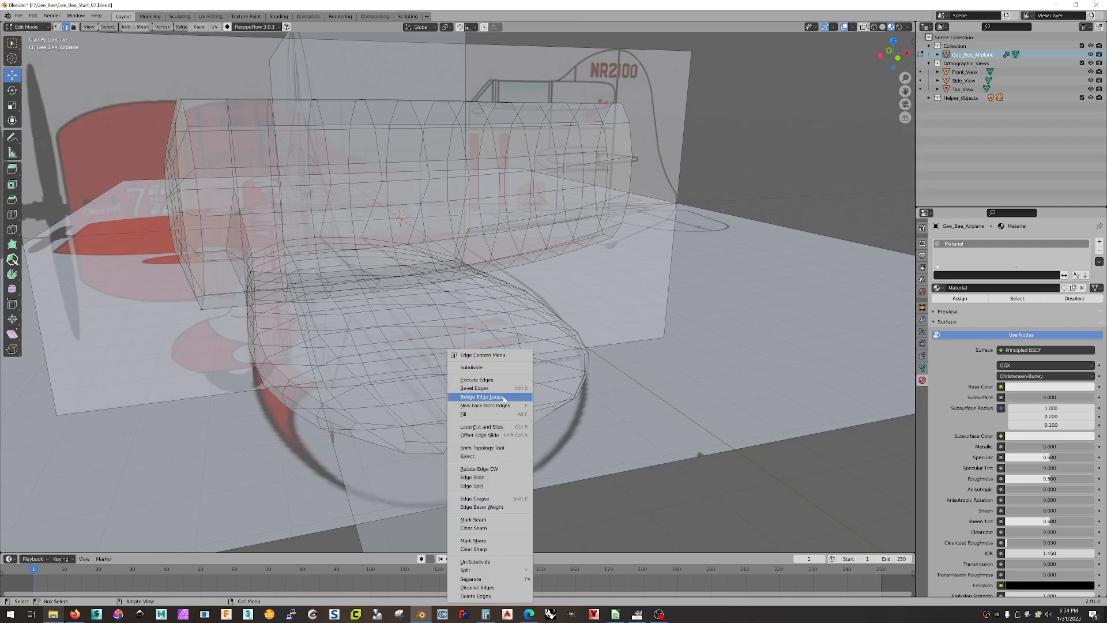
pyautogui.click(504, 396)
pyautogui.click(142, 505)
# Set the interpolation of the wingtip edge bridge to Linear.
pyautogui.moveTo(609, 493); pyautogui.dragTo(597, 496, button='middle')
pyautogui.scroll(3, 627, 438)
pyautogui.scroll(-3, 628, 437)
pyautogui.moveTo(656, 457); pyautogui.dragTo(651, 453, button='middle')
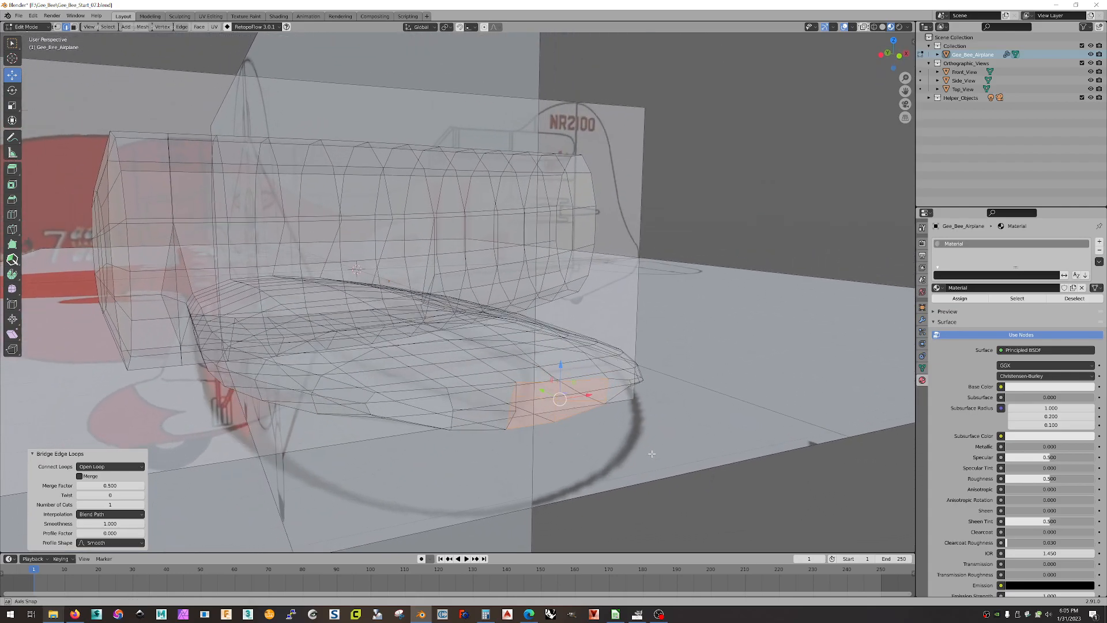
pyautogui.click(105, 515)
pyautogui.click(106, 523)
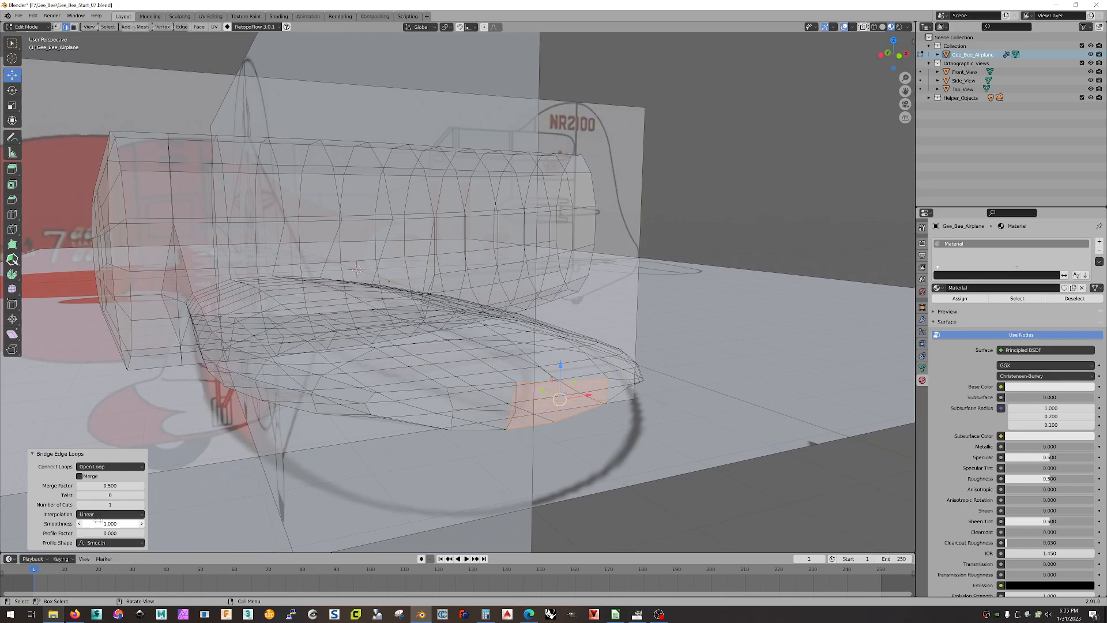
pyautogui.moveTo(637, 468)
pyautogui.mouseDown(button='middle')
pyautogui.moveTo(568, 464)
pyautogui.moveTo(651, 472)
pyautogui.mouseUp(button='middle')
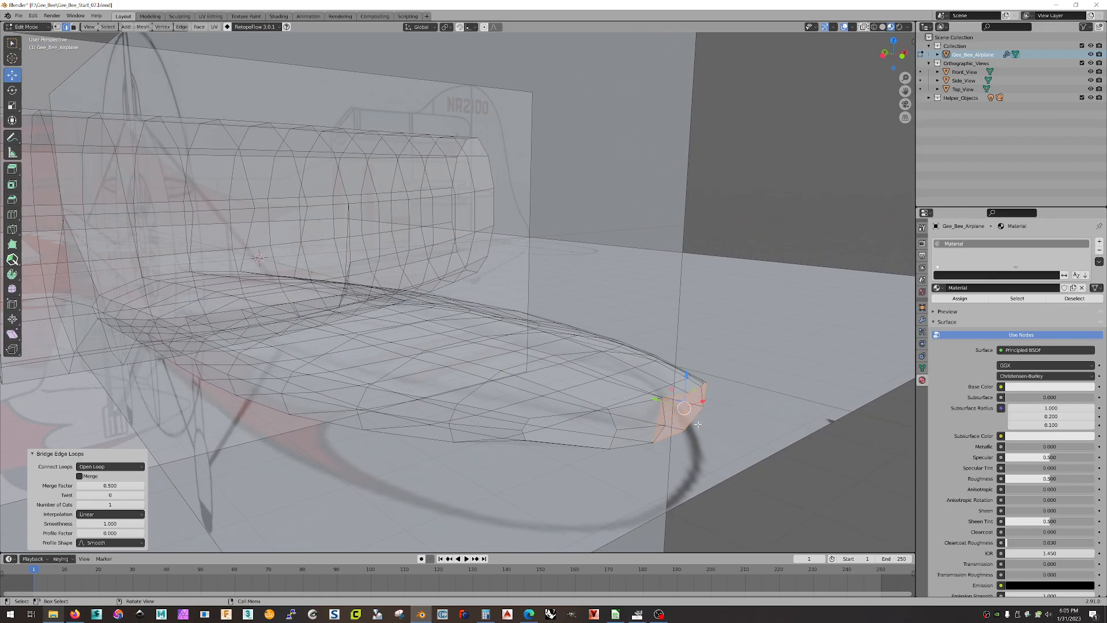
# Select the stacked vertices at the edge of the new wingtip face and move them along Y.
pyautogui.moveTo(680, 430); pyautogui.dragTo(668, 431, button='middle')
pyautogui.click(58, 27)
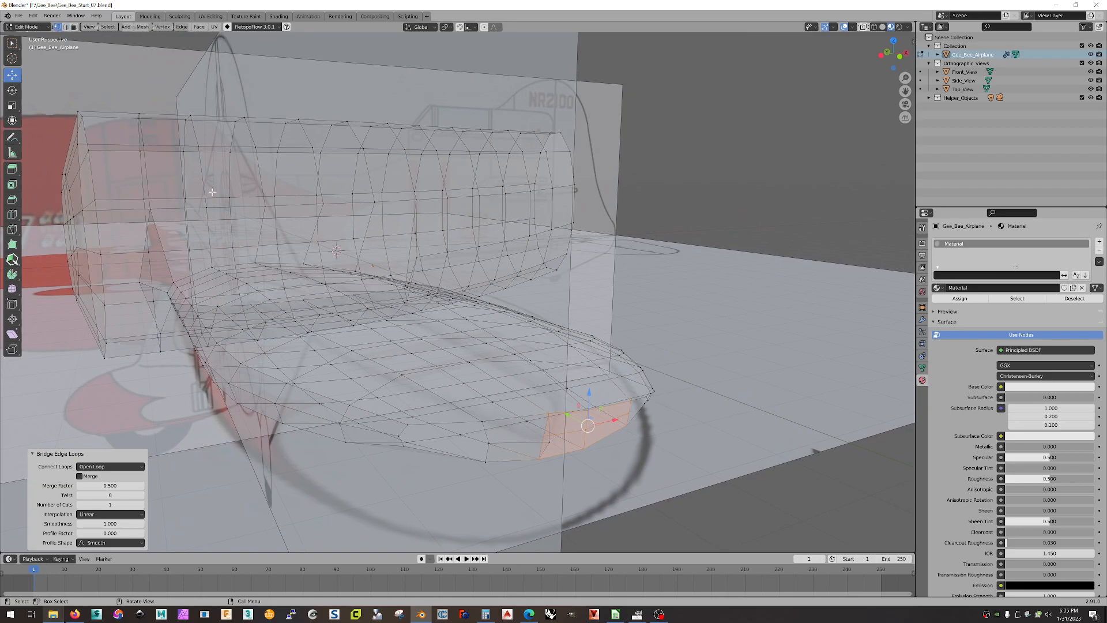
pyautogui.click(547, 439)
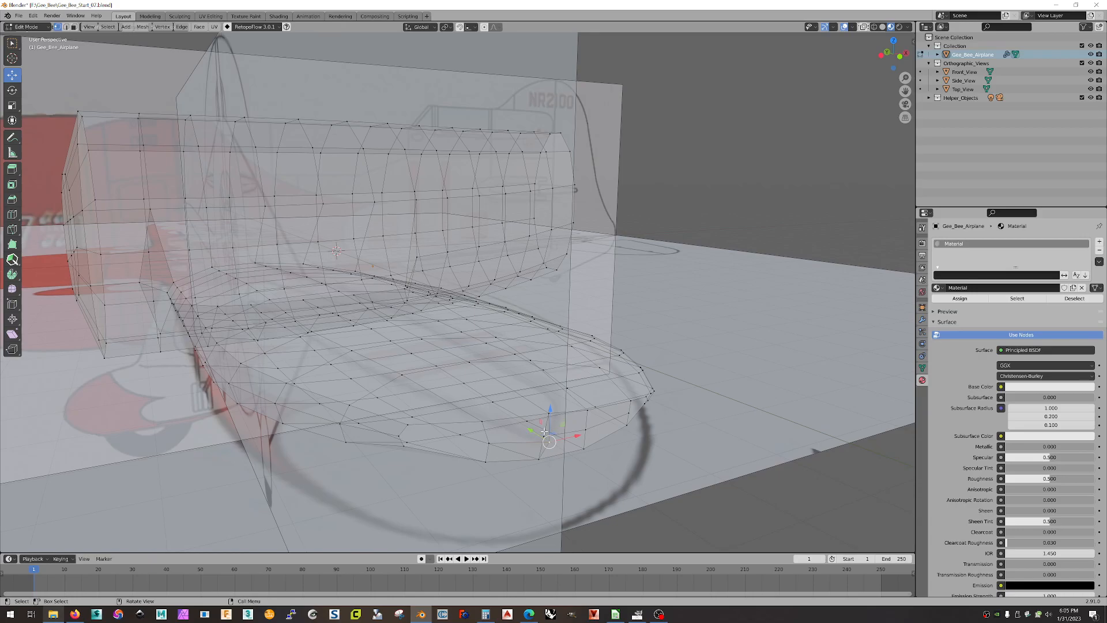
pyautogui.moveTo(554, 460); pyautogui.dragTo(180, 375, button='middle')
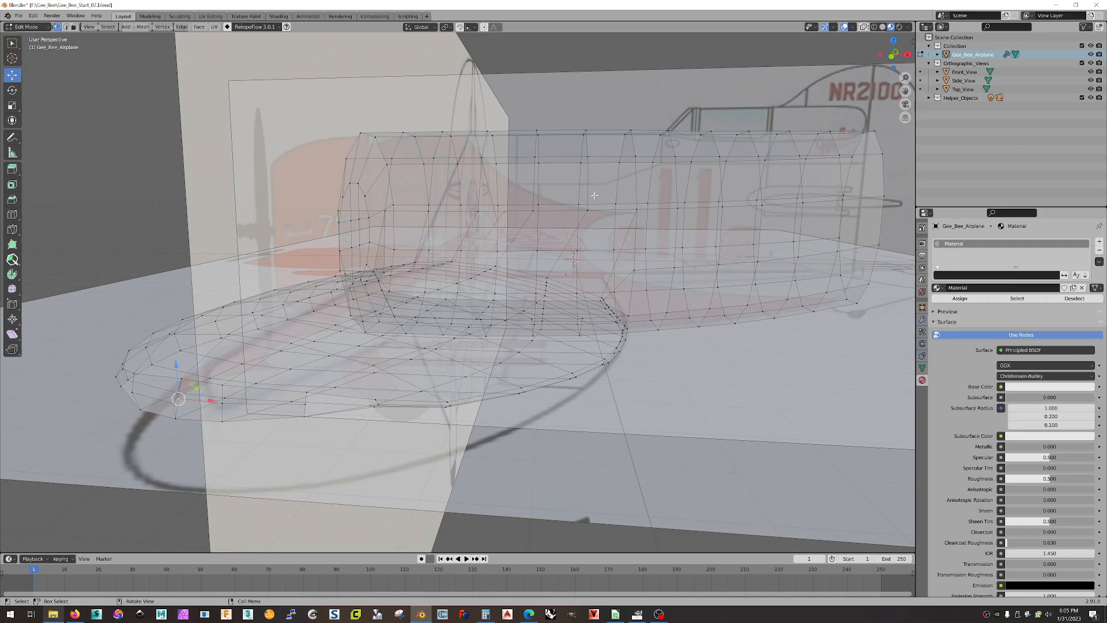
pyautogui.moveTo(536, 207); pyautogui.dragTo(769, 394, button='middle')
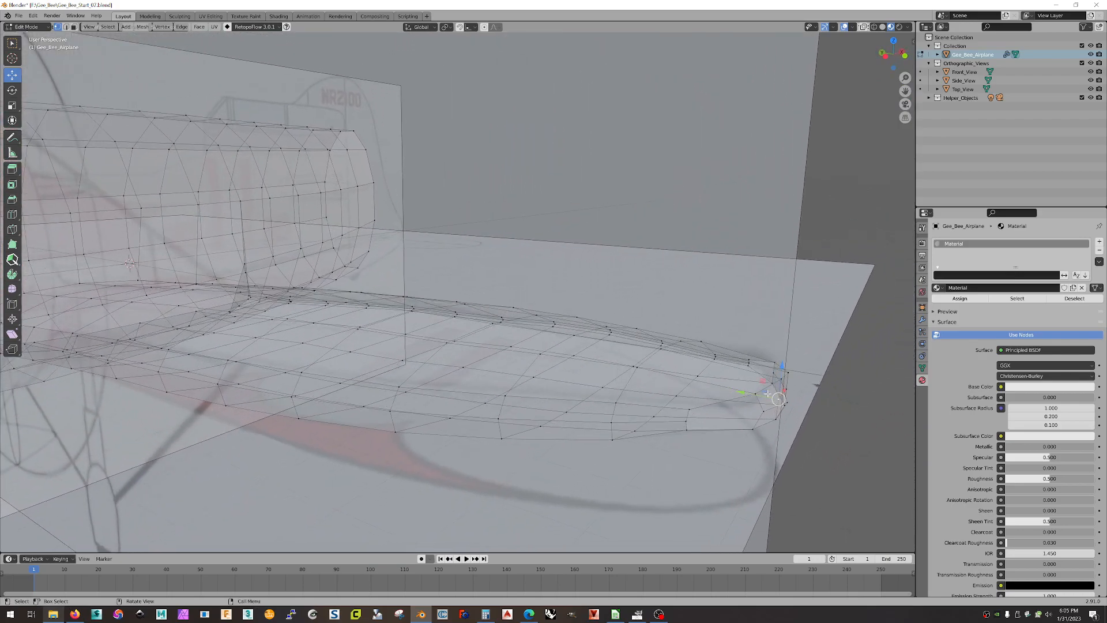
pyautogui.press('g')
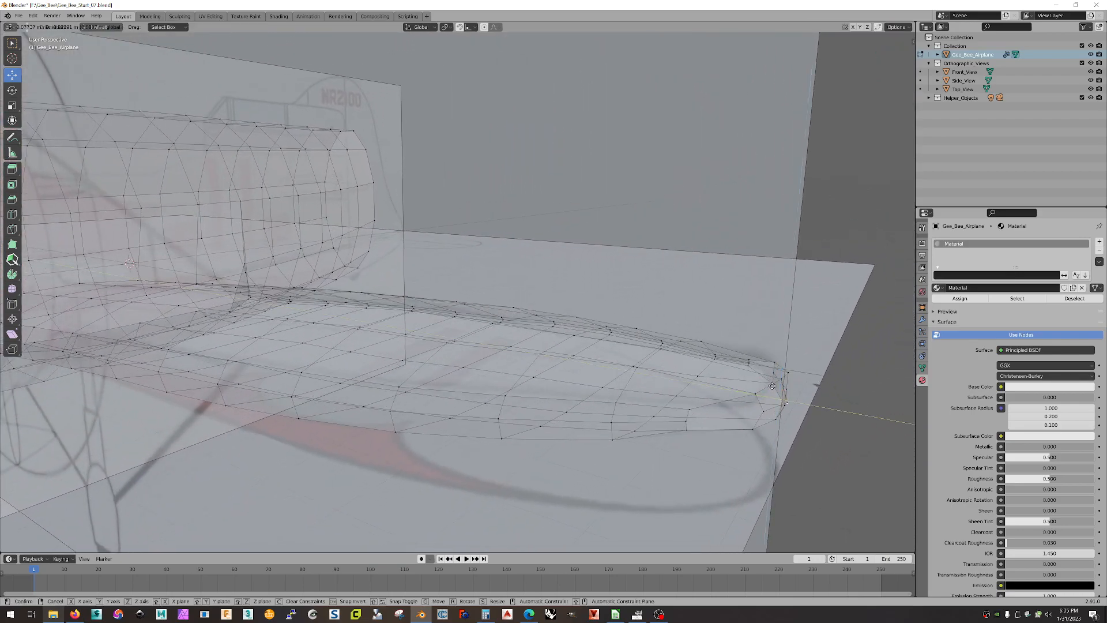
pyautogui.click(772, 385)
# Merge the selected wingtip vertices at their center.
pyautogui.moveTo(773, 385); pyautogui.dragTo(629, 430, button='middle')
pyautogui.scroll(2, 469, 436)
pyautogui.moveTo(472, 430); pyautogui.dragTo(498, 381, button='middle')
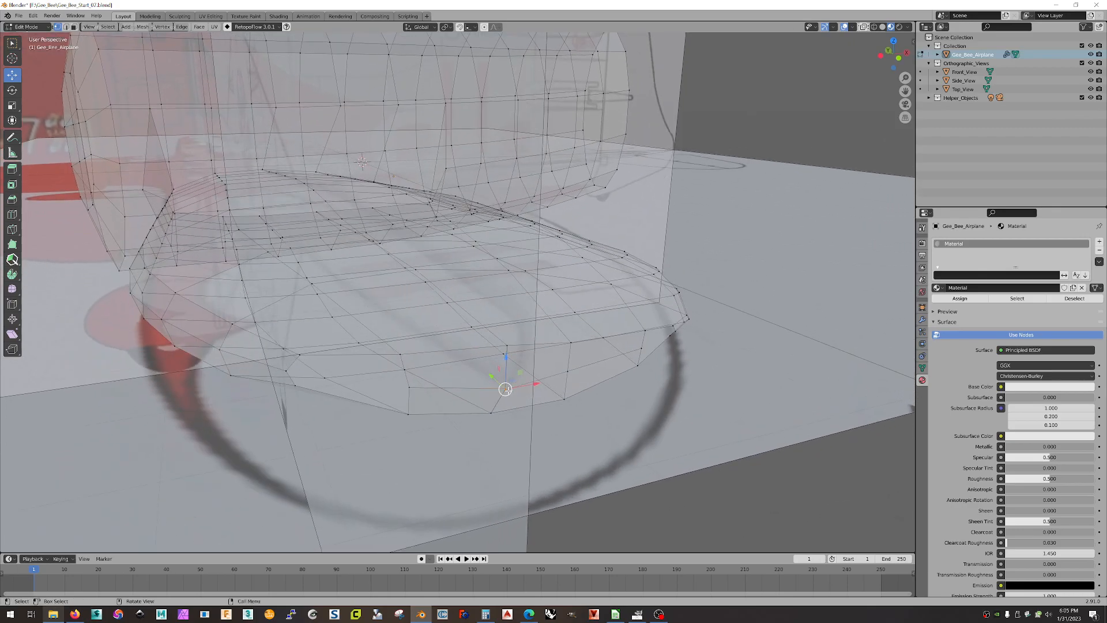
pyautogui.rightClick(507, 392)
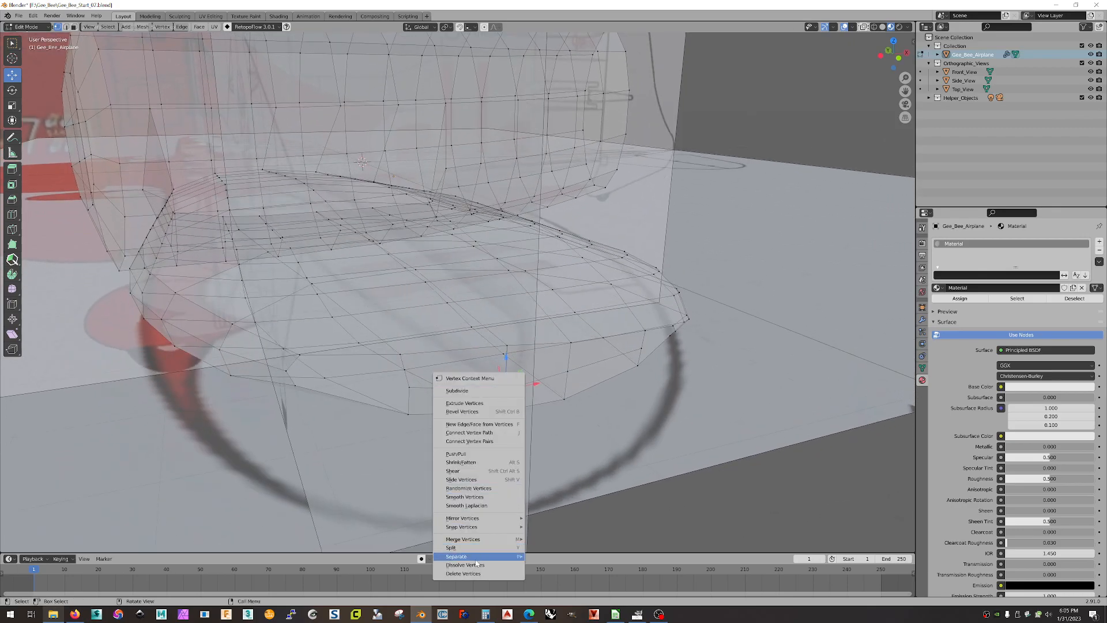
pyautogui.moveTo(484, 537)
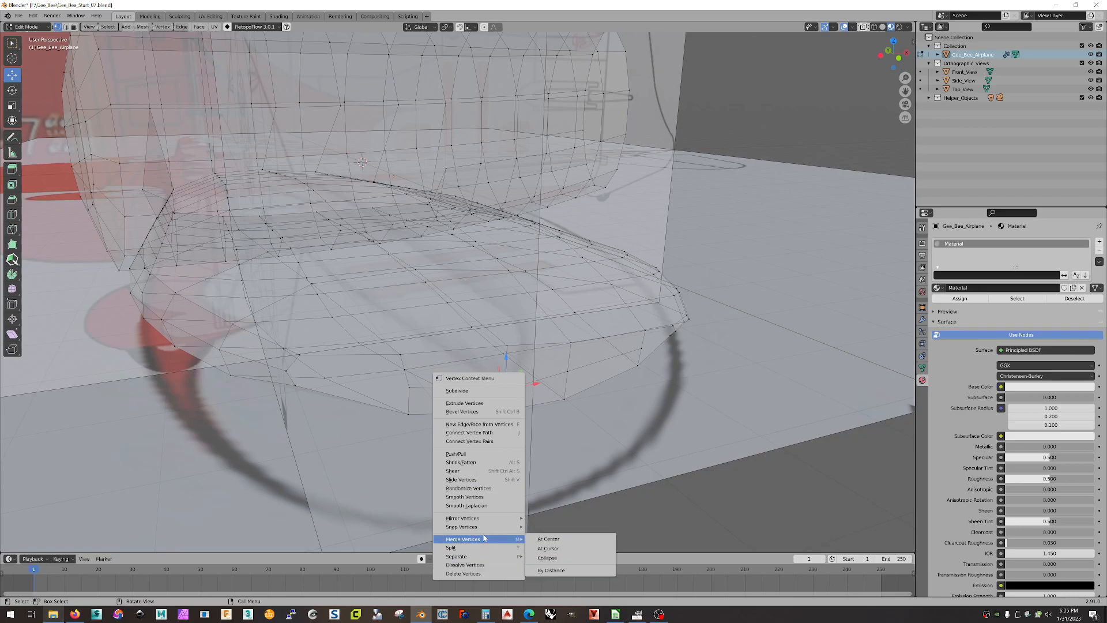
pyautogui.click(558, 539)
# Move three successive vertex groups around the wingtip's rear curve along Y, the last one about -0.011 m.
pyautogui.moveTo(564, 426); pyautogui.dragTo(519, 412, button='middle')
pyautogui.click(519, 413)
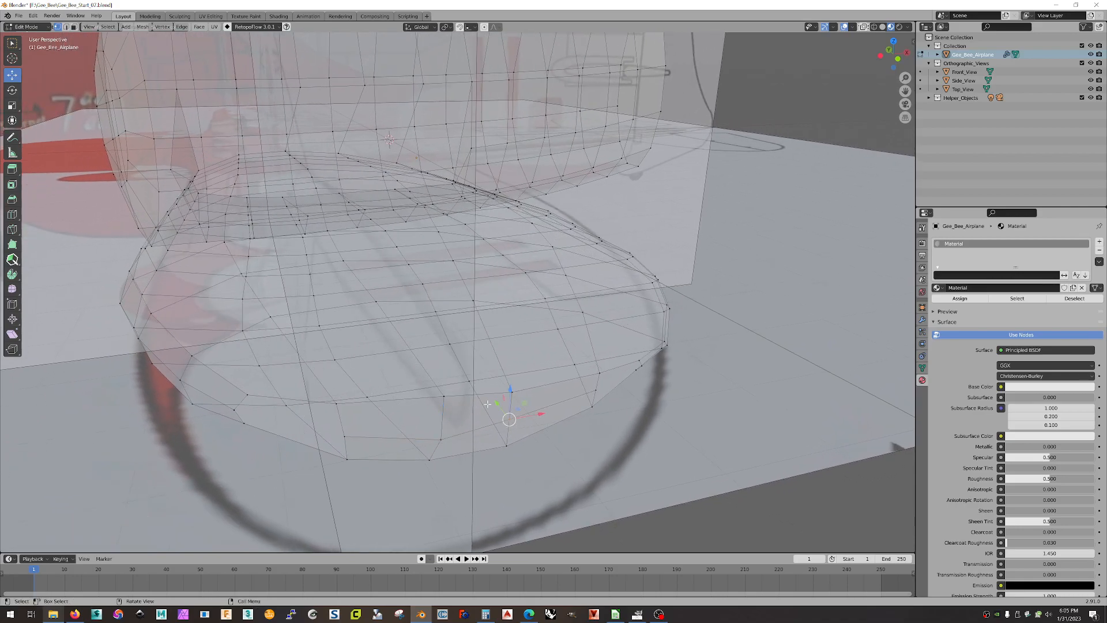
pyautogui.moveTo(495, 403); pyautogui.dragTo(503, 415)
pyautogui.click(593, 391)
pyautogui.moveTo(580, 375); pyautogui.dragTo(584, 381)
pyautogui.moveTo(585, 381); pyautogui.dragTo(674, 411, button='middle')
pyautogui.click(676, 404)
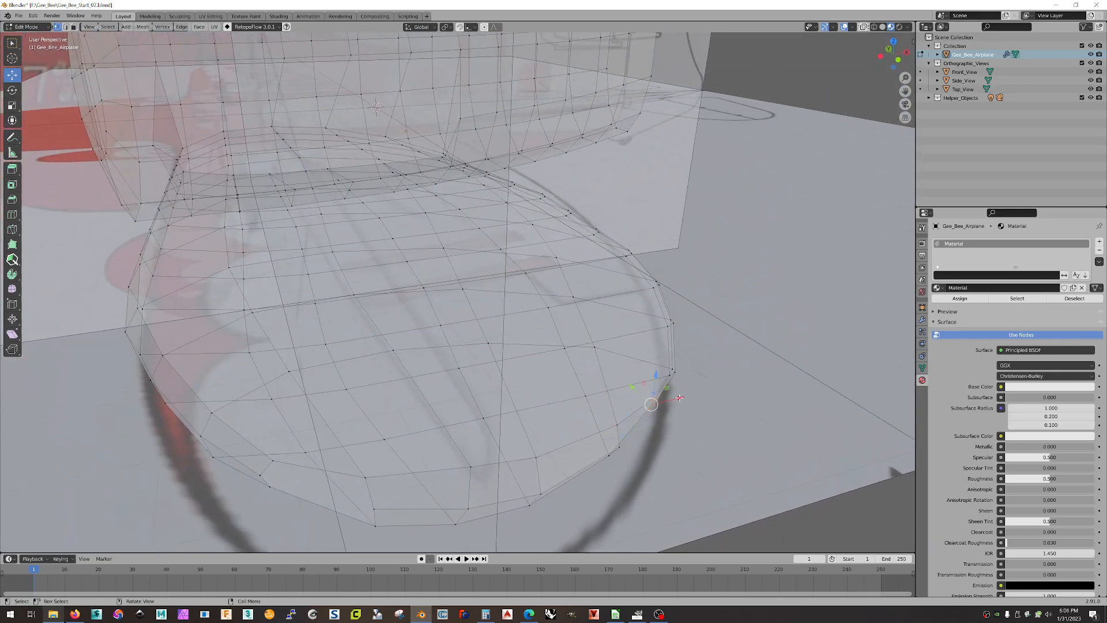
pyautogui.moveTo(632, 387); pyautogui.dragTo(638, 389)
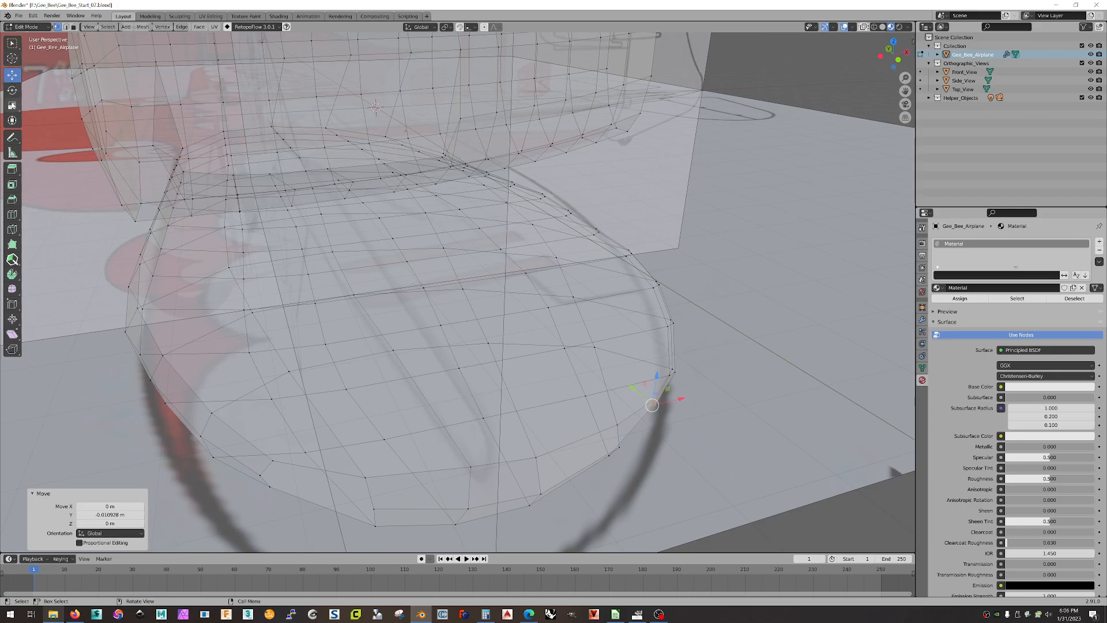
# In top view, rotate the selected vertices on the wingtip's trailing curve -56.4° about Z to align with the outline.
pyautogui.click(13, 92)
pyautogui.moveTo(507, 438); pyautogui.dragTo(533, 462, button='middle')
pyautogui.moveTo(464, 431); pyautogui.dragTo(470, 447, button='middle')
pyautogui.click(894, 45)
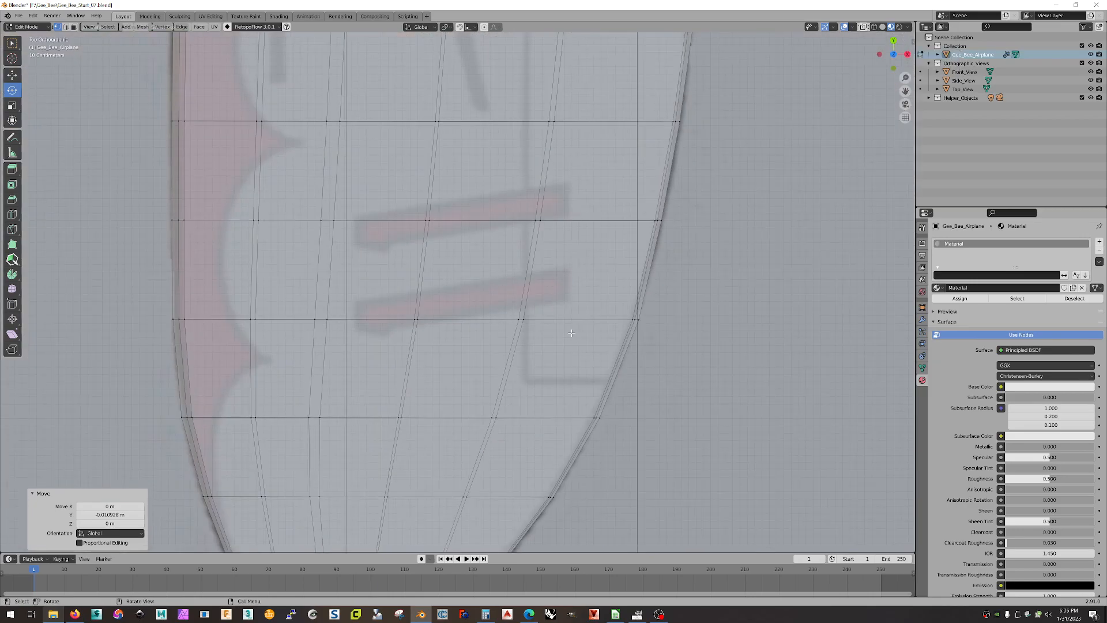
pyautogui.scroll(-3, 575, 403)
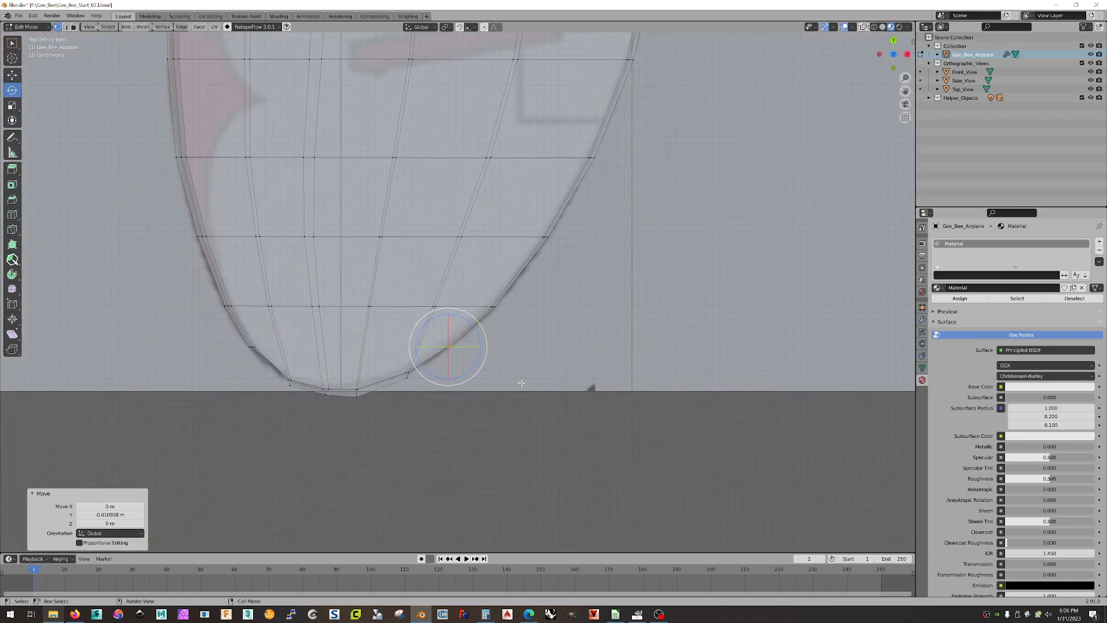
pyautogui.scroll(7, 523, 380)
pyautogui.scroll(1, 522, 380)
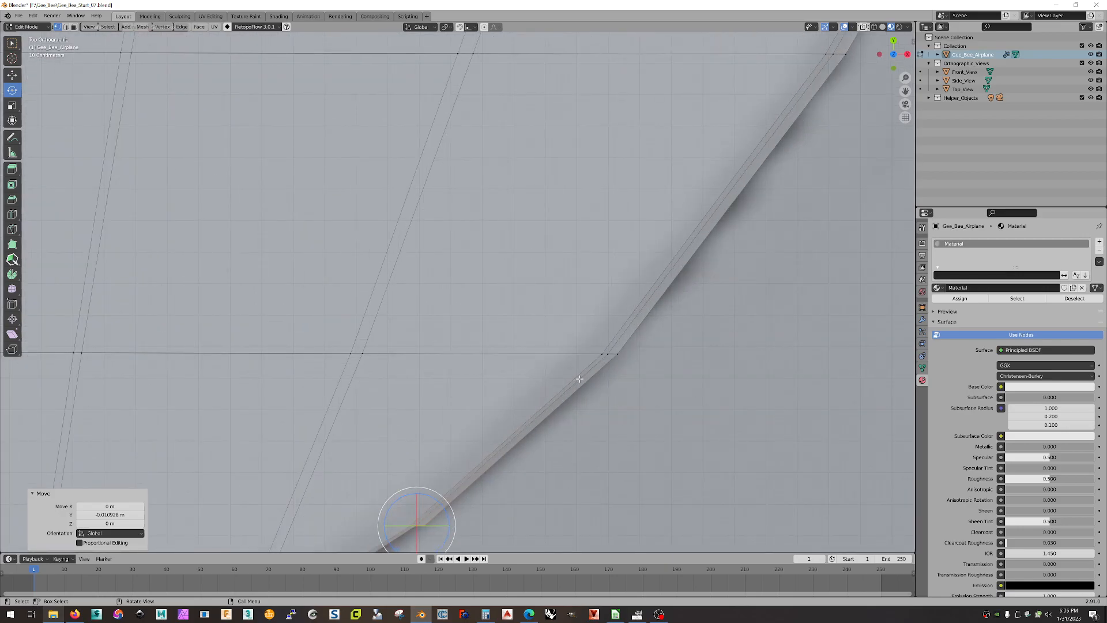
pyautogui.scroll(-3, 575, 492)
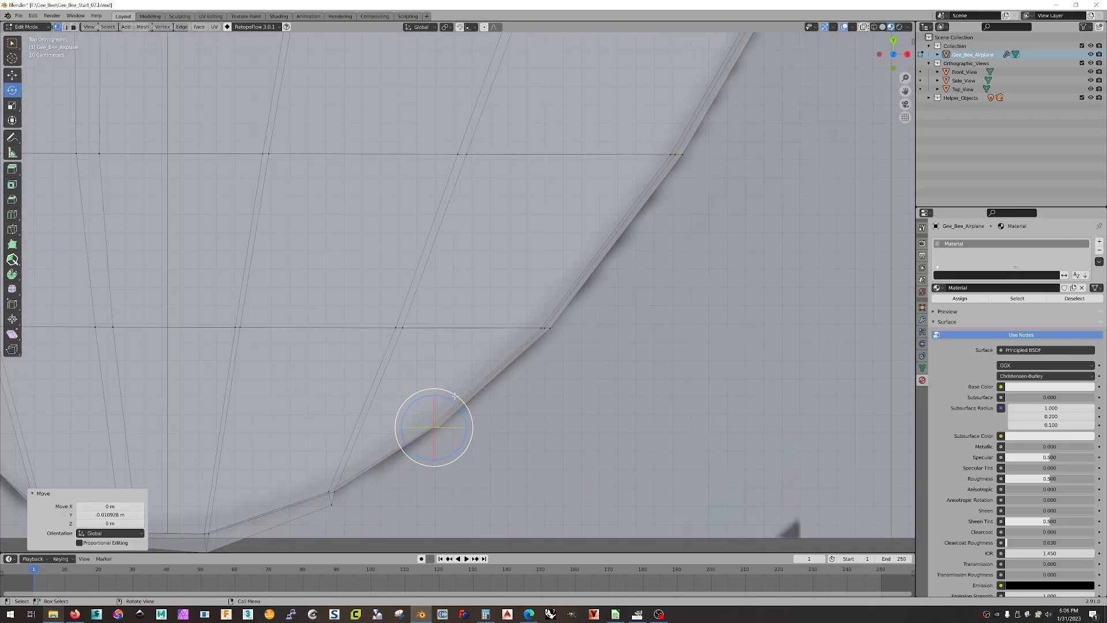
pyautogui.moveTo(446, 398); pyautogui.dragTo(472, 422)
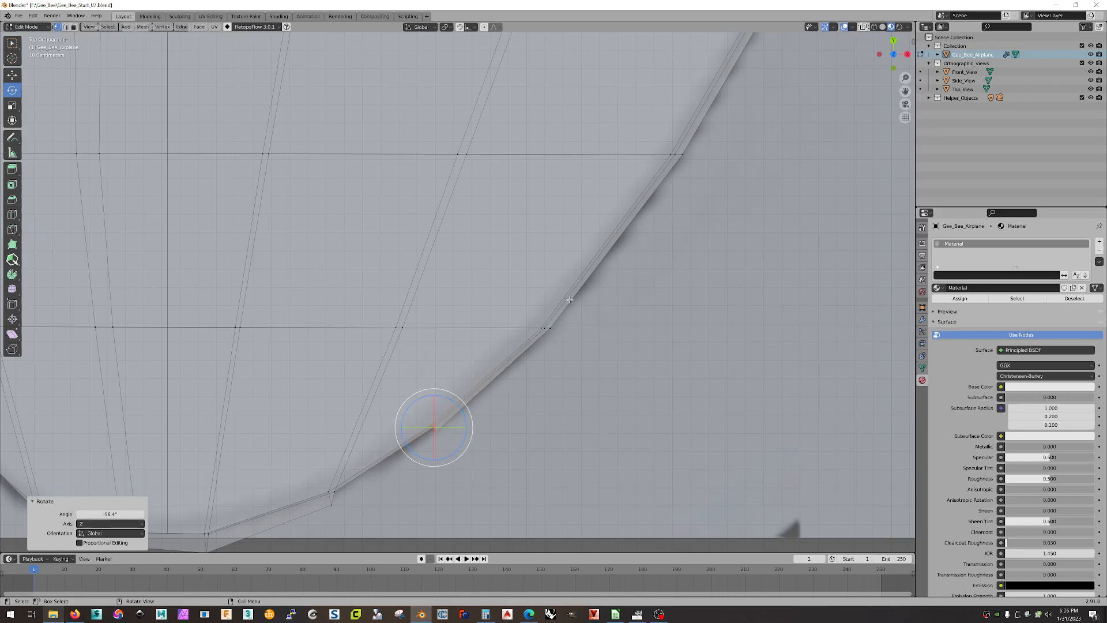
pyautogui.click(586, 347)
# Rotate the next two vertex groups along the wing's trailing edge about Z, the second by about -33°.
pyautogui.moveTo(588, 358); pyautogui.dragTo(586, 326, button='middle')
pyautogui.moveTo(642, 247); pyautogui.dragTo(539, 357, button='middle')
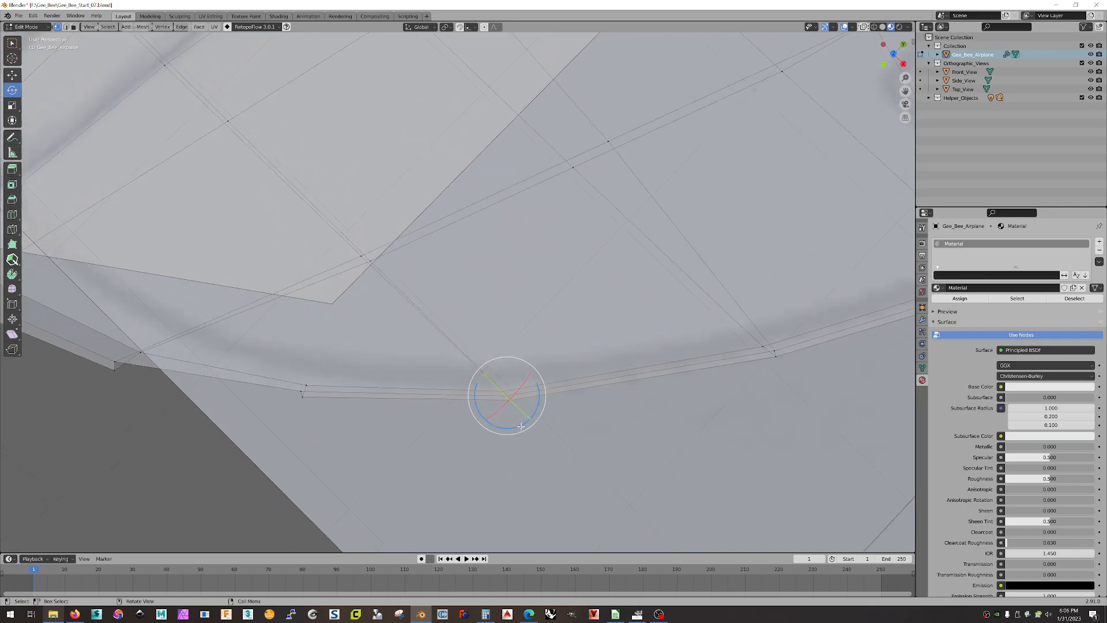
pyautogui.moveTo(521, 425); pyautogui.dragTo(491, 427)
pyautogui.moveTo(492, 427); pyautogui.dragTo(768, 285, button='middle')
pyautogui.moveTo(778, 222); pyautogui.dragTo(727, 256)
pyautogui.moveTo(731, 340); pyautogui.dragTo(639, 334, button='middle')
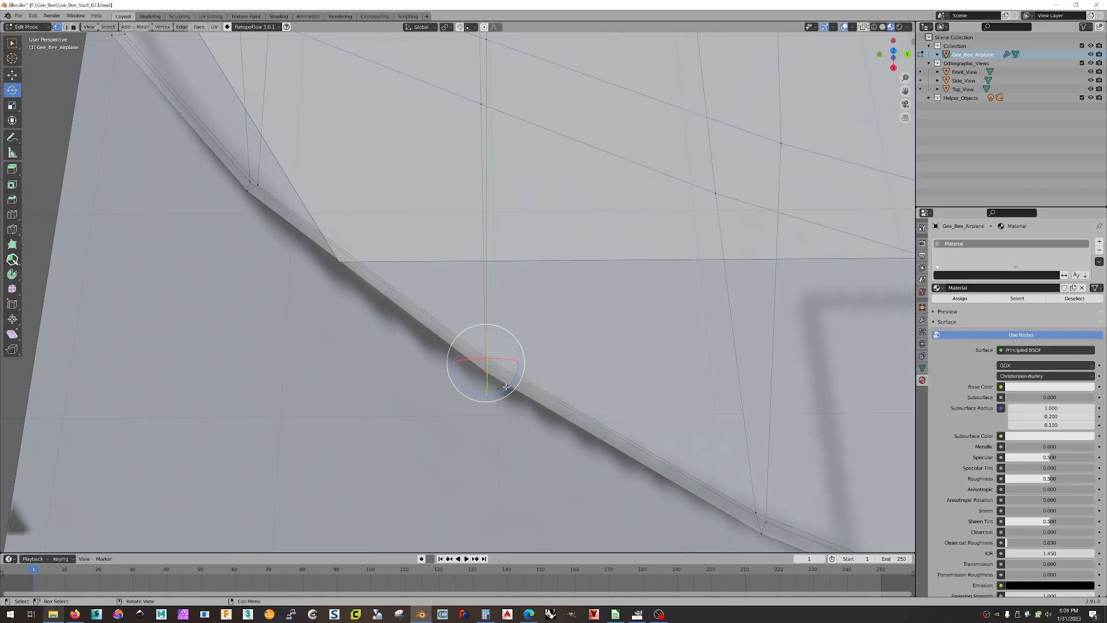
pyautogui.moveTo(505, 386); pyautogui.dragTo(489, 392)
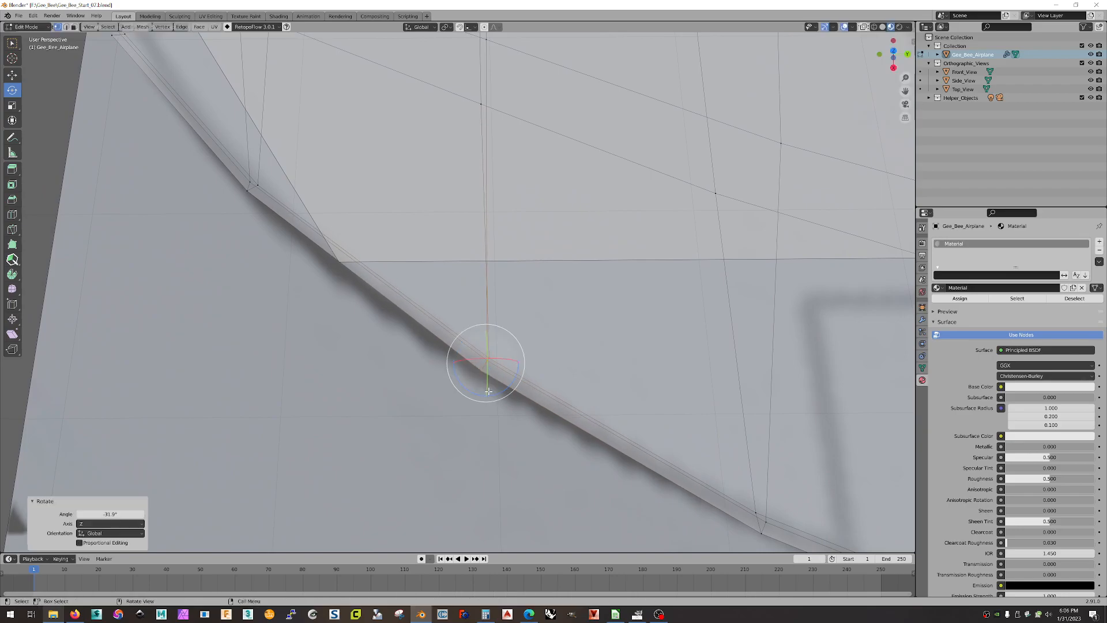
pyautogui.moveTo(677, 504); pyautogui.dragTo(664, 450, button='middle')
pyautogui.moveTo(773, 224); pyautogui.dragTo(708, 283)
# Select the vertices on the trailing side of the wingtip gap and move them about -0.013 m in Y.
pyautogui.moveTo(672, 330); pyautogui.dragTo(775, 336, button='middle')
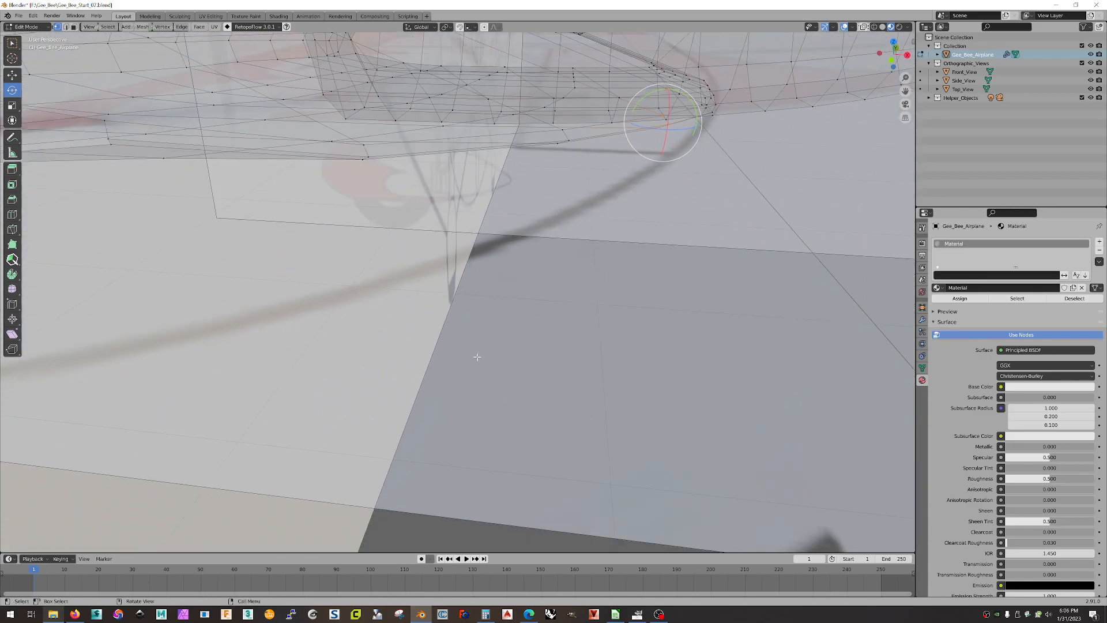
pyautogui.scroll(-4, 479, 358)
pyautogui.moveTo(509, 373); pyautogui.dragTo(562, 387, button='middle')
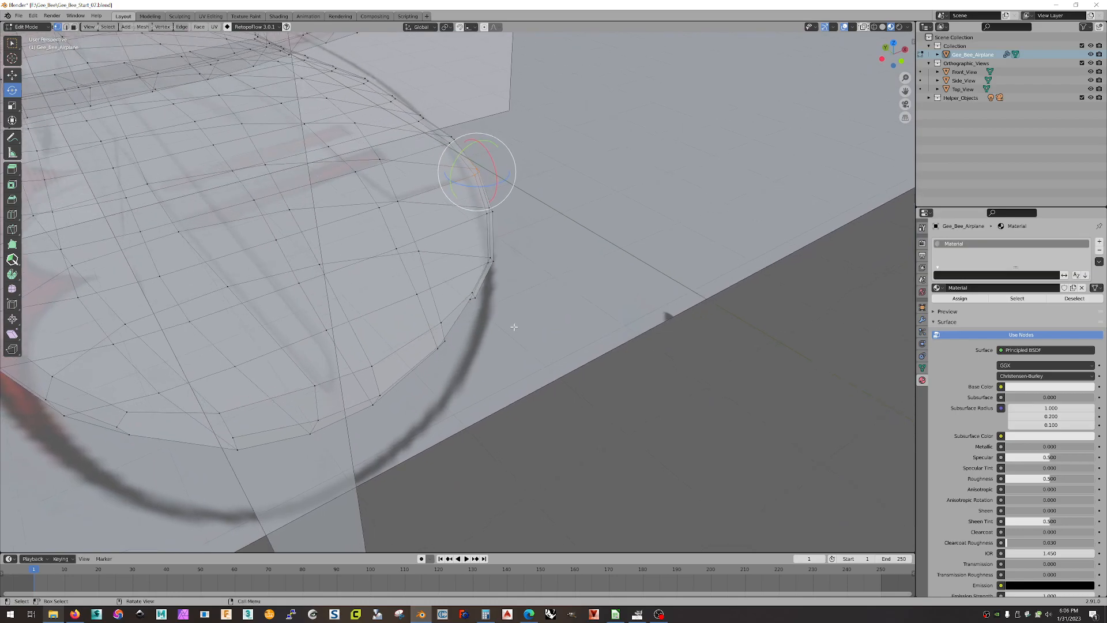
pyautogui.scroll(3, 508, 324)
pyautogui.click(507, 300)
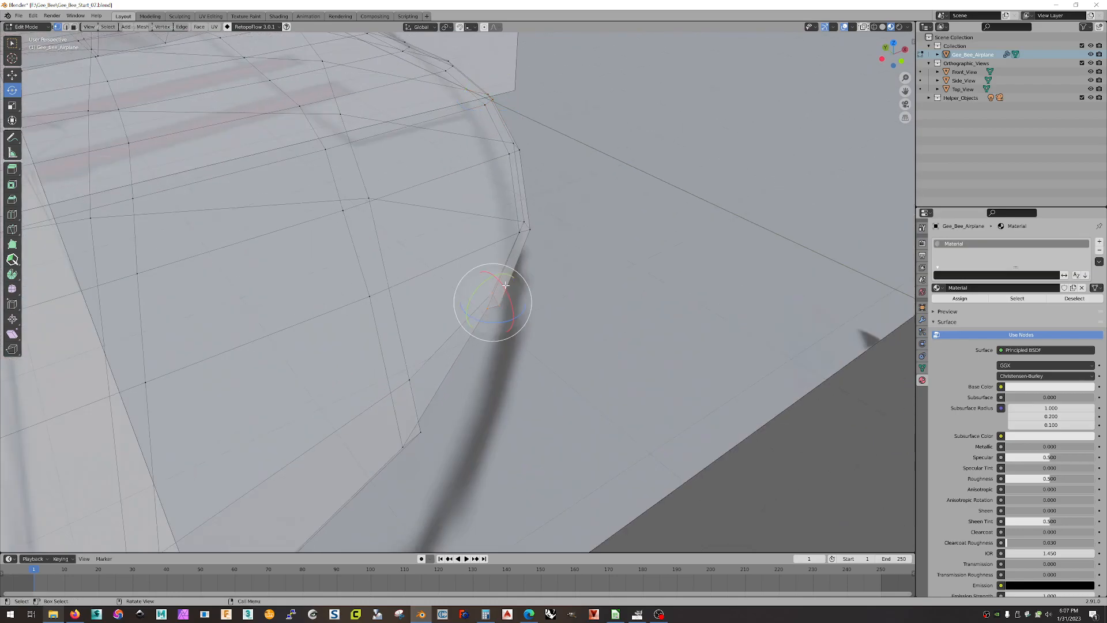
pyautogui.press('q')
pyautogui.click(616, 302)
pyautogui.moveTo(460, 264); pyautogui.dragTo(550, 350)
pyautogui.click(12, 75)
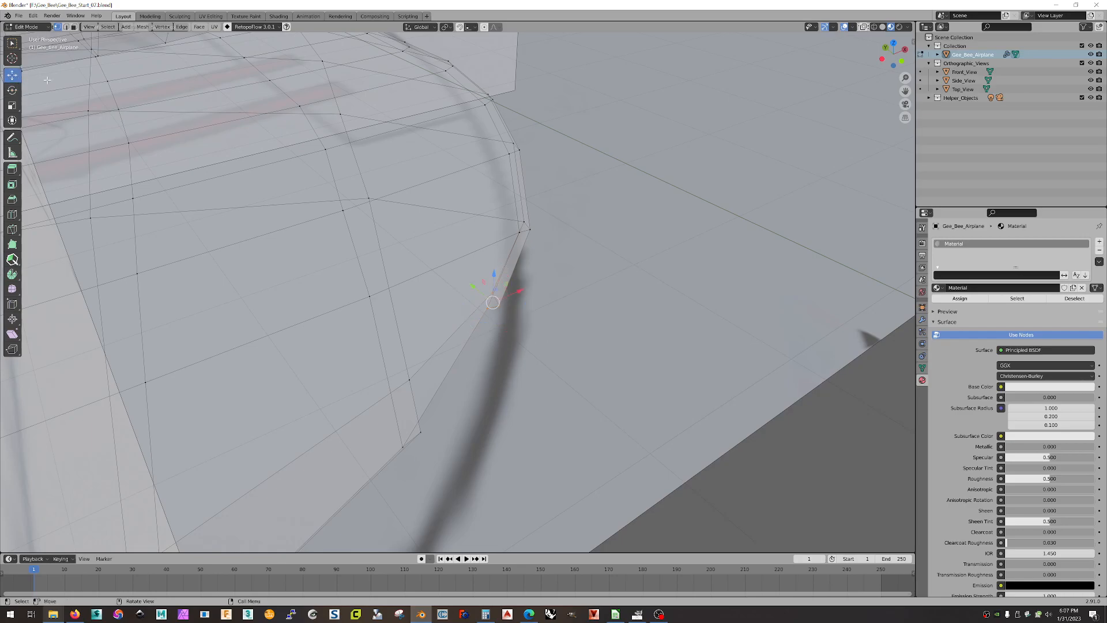
pyautogui.moveTo(474, 286); pyautogui.dragTo(475, 288)
# Bridge the open edges on the trailing side of the wingtip using Bridge Edge Loops.
pyautogui.moveTo(524, 372); pyautogui.dragTo(521, 366, button='middle')
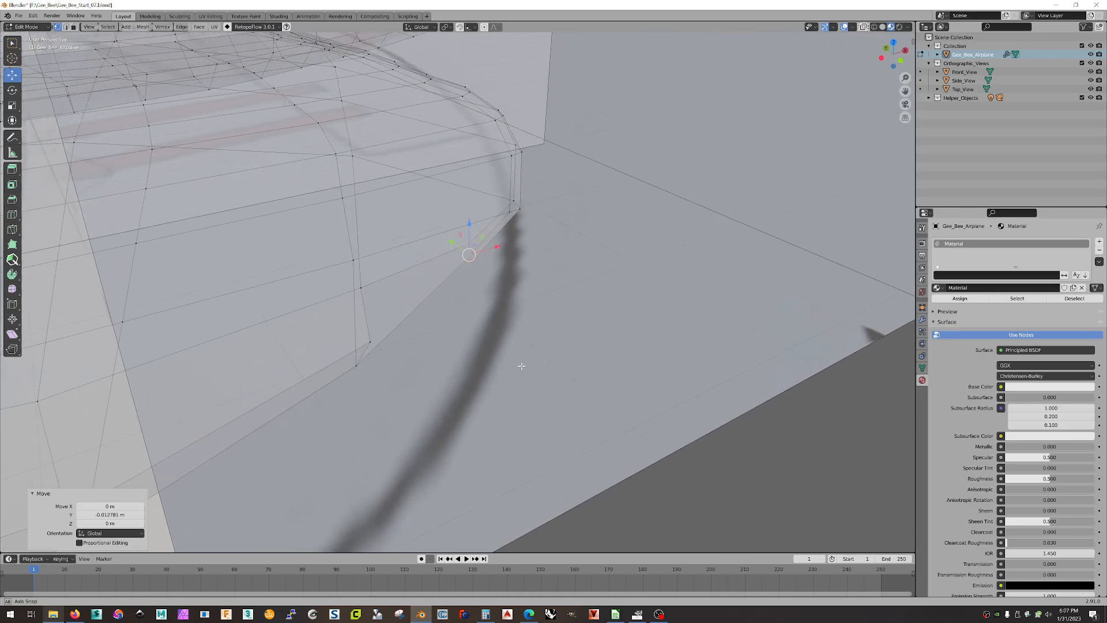
pyautogui.press('2')
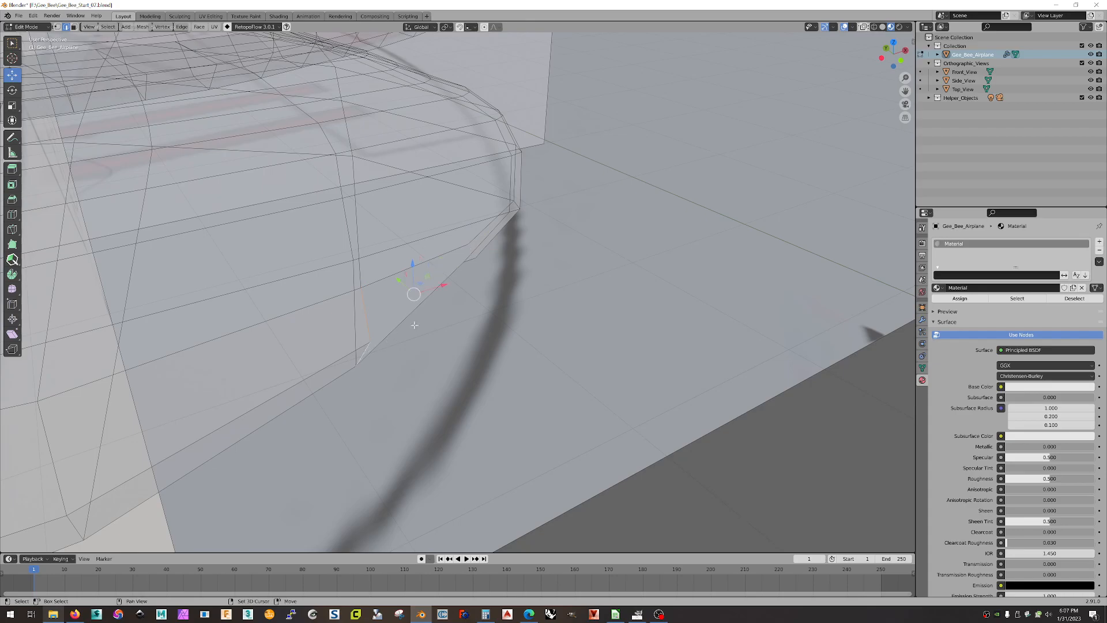
pyautogui.hotkey('ctrl', 'e')
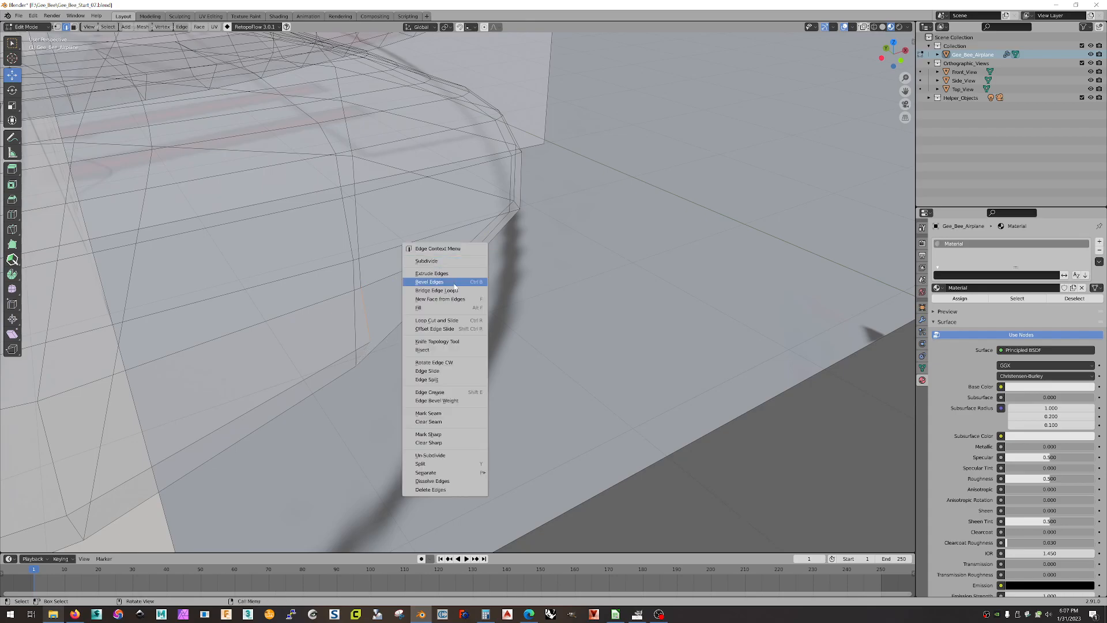
pyautogui.click(481, 290)
# Bridge the remaining open edges on the leading side of the wingtip using Bridge Edge Loops with 0 cuts.
pyautogui.scroll(-7, 547, 286)
pyautogui.moveTo(356, 359); pyautogui.dragTo(388, 362, button='middle')
pyautogui.scroll(1, 388, 362)
pyautogui.scroll(3, 392, 365)
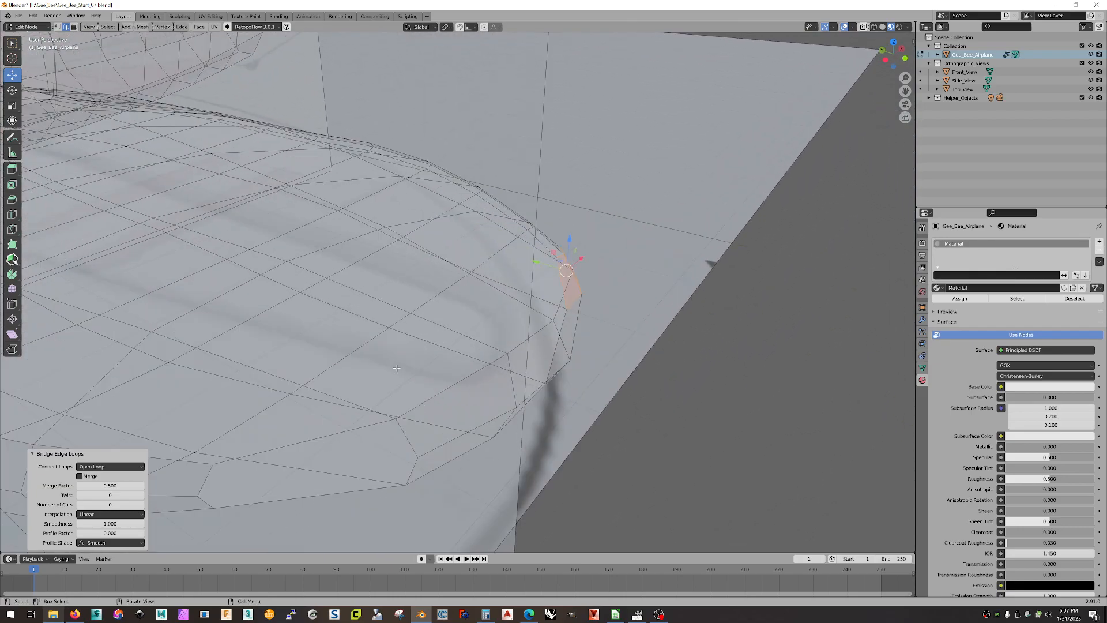
pyautogui.click(409, 442)
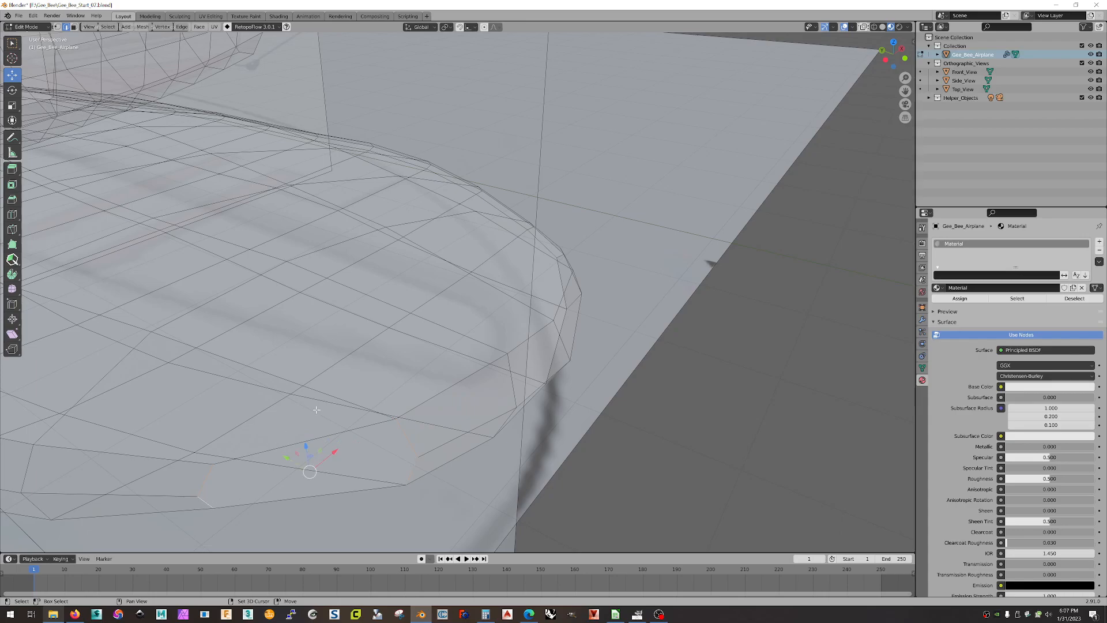
pyautogui.rightClick(413, 464)
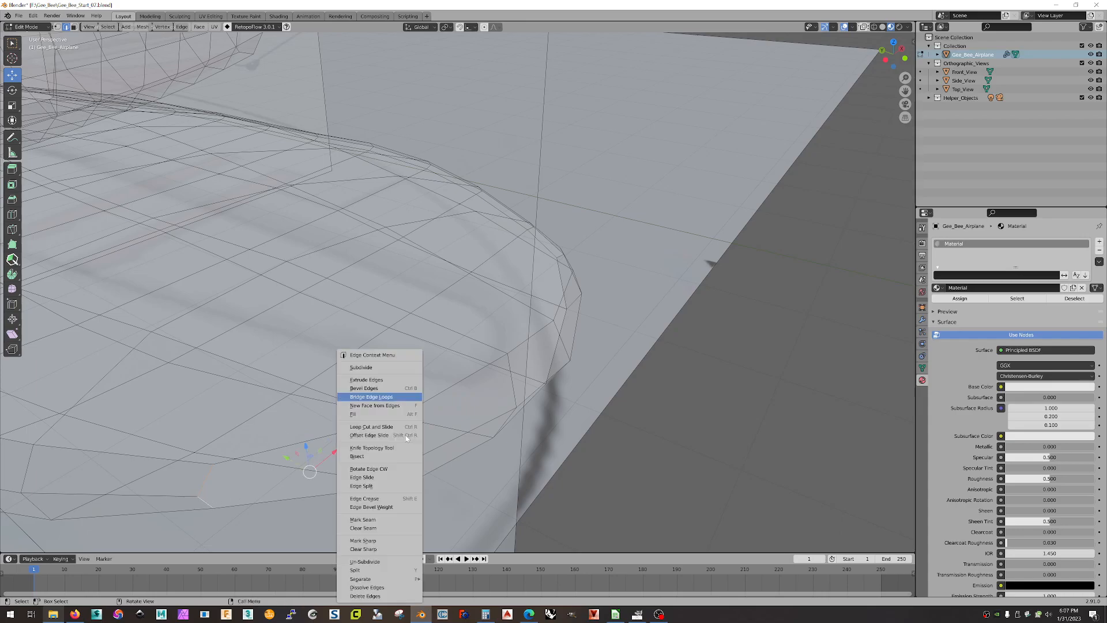
pyautogui.click(390, 396)
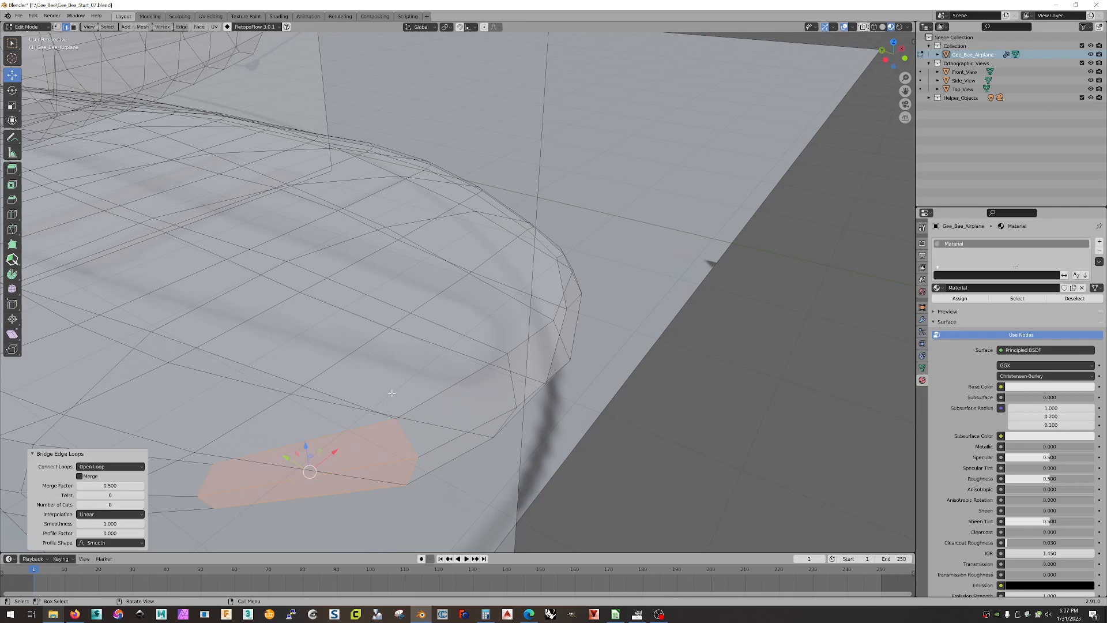
# Hide the Orthographic_Views reference collection and clear the mesh selection.
pyautogui.scroll(-3, 629, 389)
pyautogui.moveTo(630, 389); pyautogui.dragTo(692, 392, button='middle')
pyautogui.scroll(-4, 569, 384)
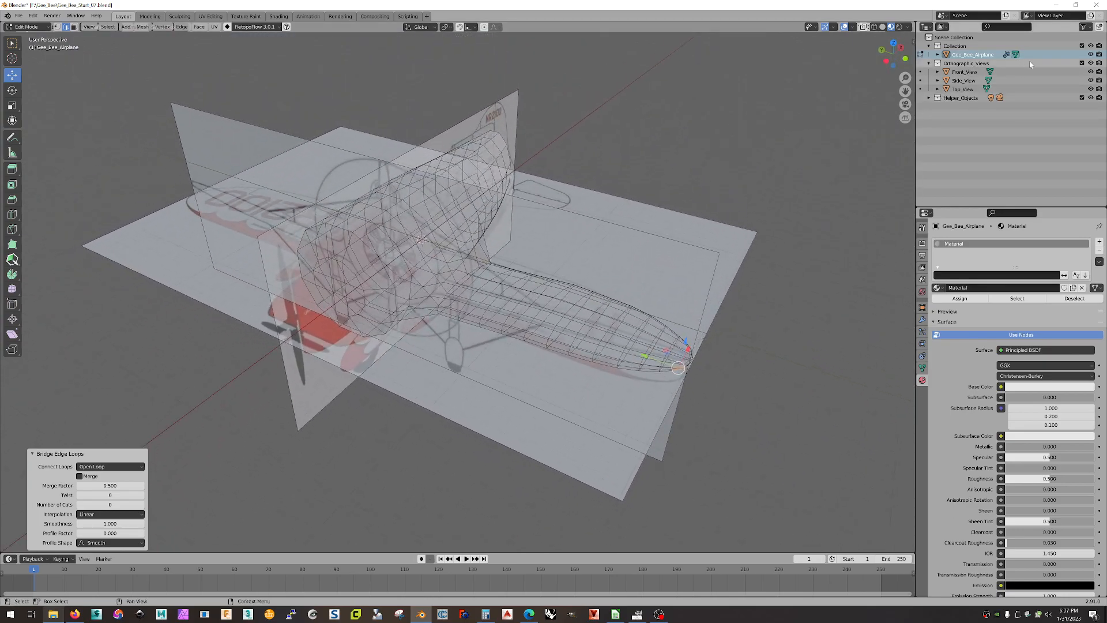
pyautogui.click(929, 63)
pyautogui.click(1090, 63)
pyautogui.moveTo(696, 219); pyautogui.dragTo(696, 245, button='middle')
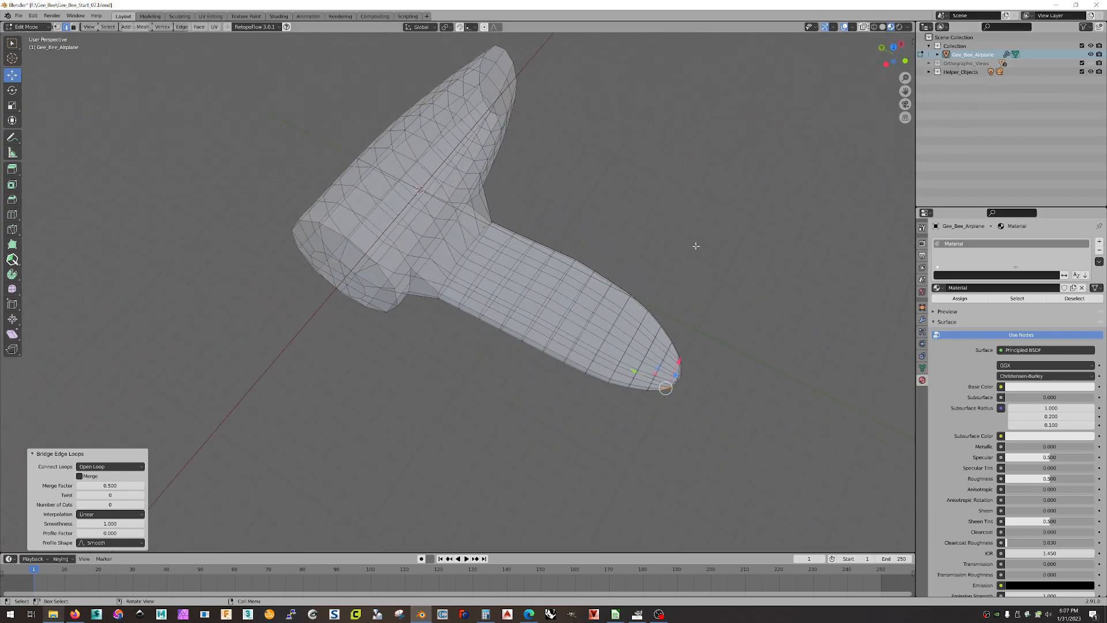
pyautogui.click(688, 249)
# Switch the airplane to Object Mode and set its Subdivision modifier's viewport level to 1.
pyautogui.click(923, 320)
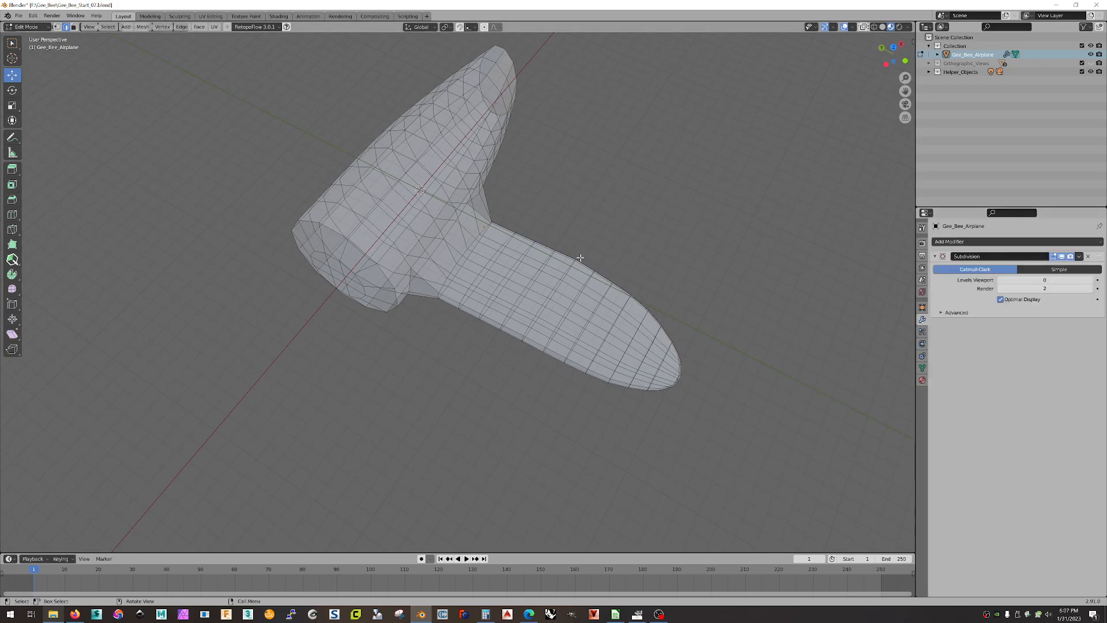
pyautogui.press('Tab')
pyautogui.moveTo(599, 244); pyautogui.dragTo(638, 236, button='middle')
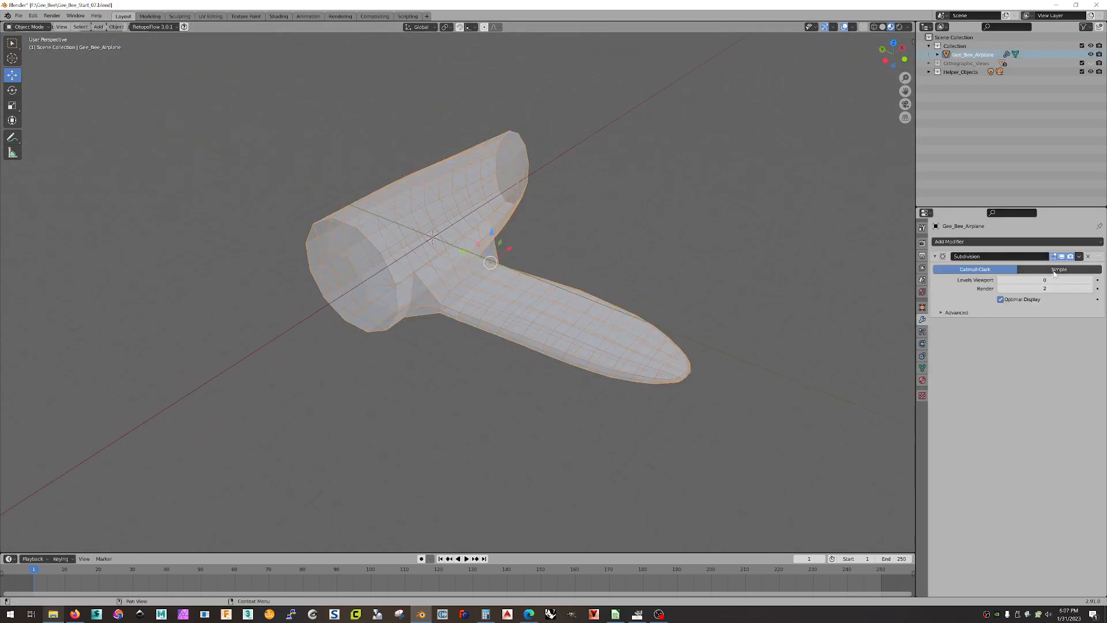
pyautogui.click(1086, 280)
pyautogui.click(1086, 279)
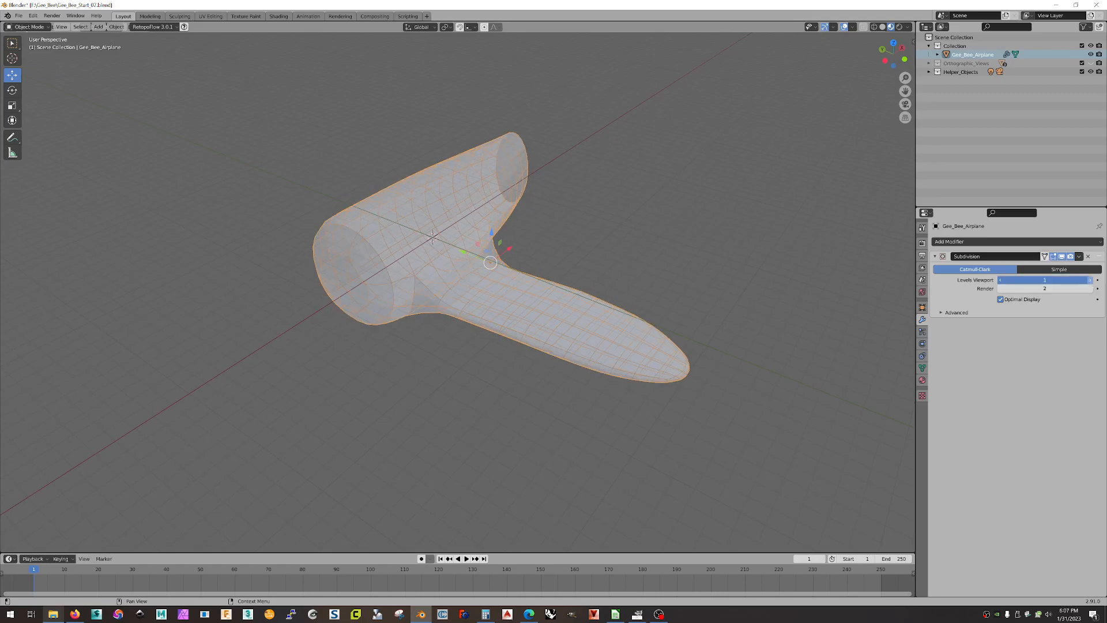
# Set the airplane's Subdivision modifier viewport level to 3.
pyautogui.click(1087, 280)
pyautogui.moveTo(803, 257); pyautogui.dragTo(732, 292, button='middle')
pyautogui.scroll(1, 502, 266)
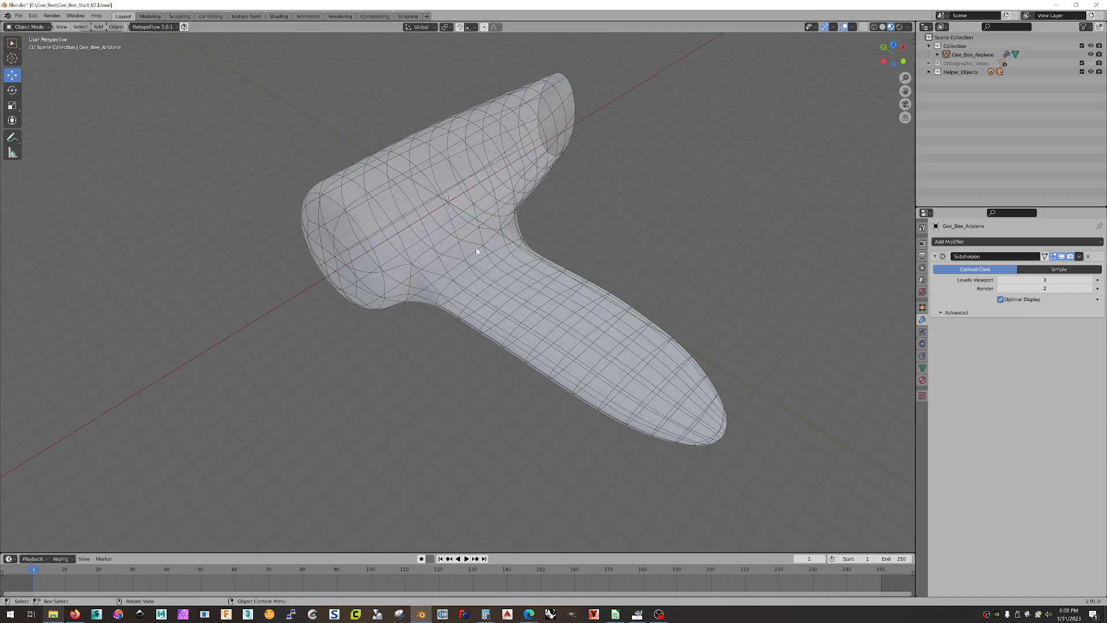
# Switch the airplane to Edit Mode and examine the fuselage and wing edge flow in wireframe, then in the previous solid-surface shading.
pyautogui.press('Tab')
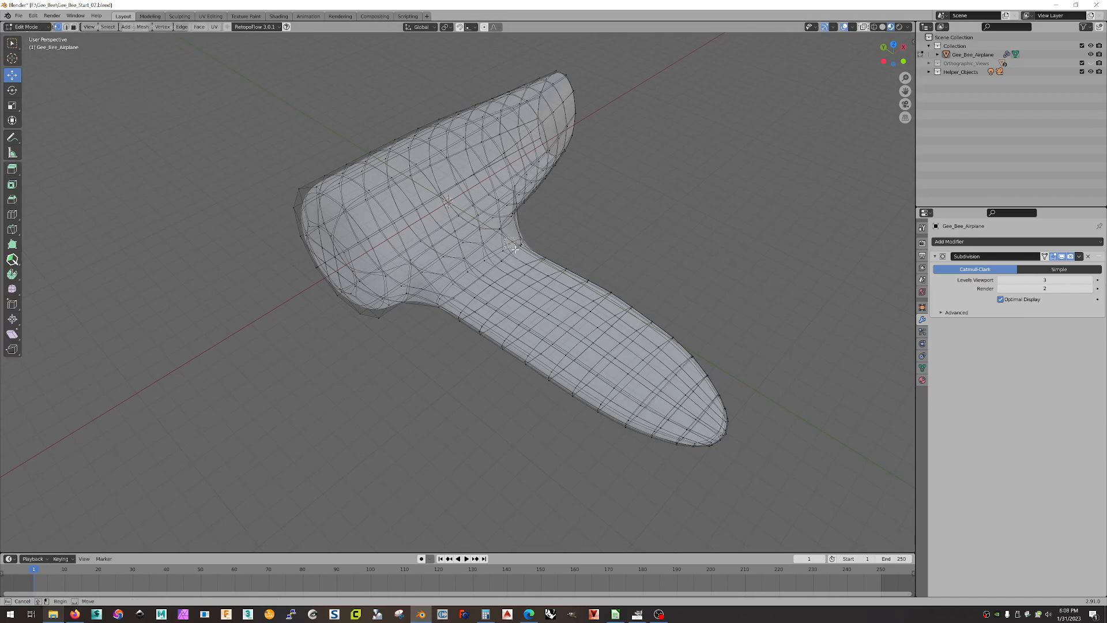
pyautogui.click(873, 28)
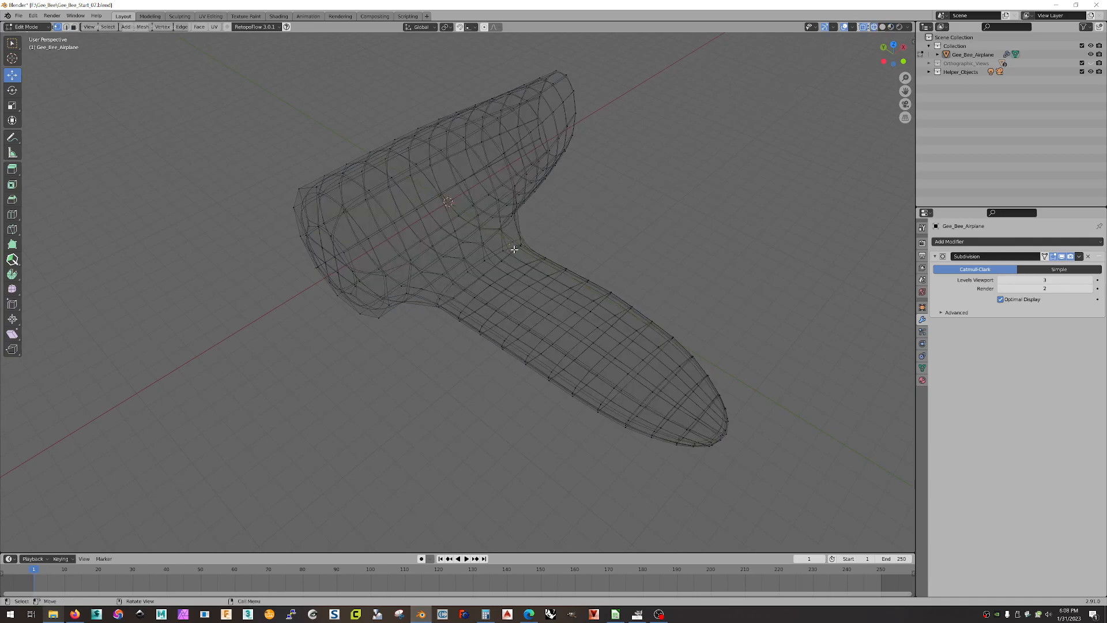
pyautogui.moveTo(558, 249); pyautogui.dragTo(529, 246, button='middle')
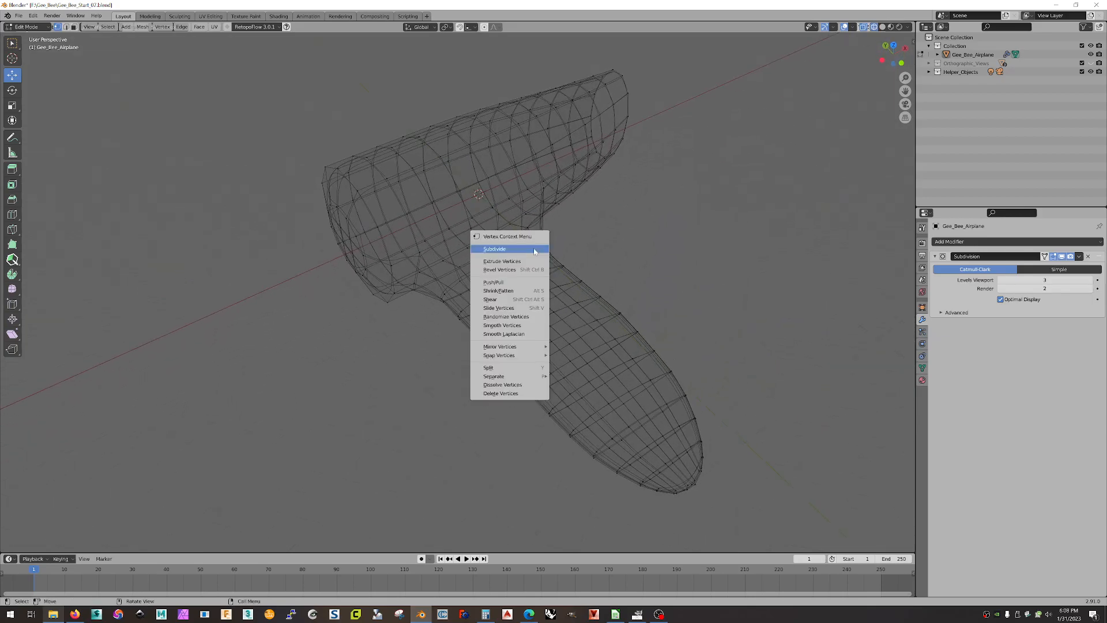
pyautogui.moveTo(643, 230)
pyautogui.mouseDown(button='middle')
pyautogui.moveTo(669, 182)
pyautogui.moveTo(702, 200)
pyautogui.moveTo(704, 210)
pyautogui.moveTo(649, 230)
pyautogui.moveTo(646, 218)
pyautogui.mouseUp(button='middle')
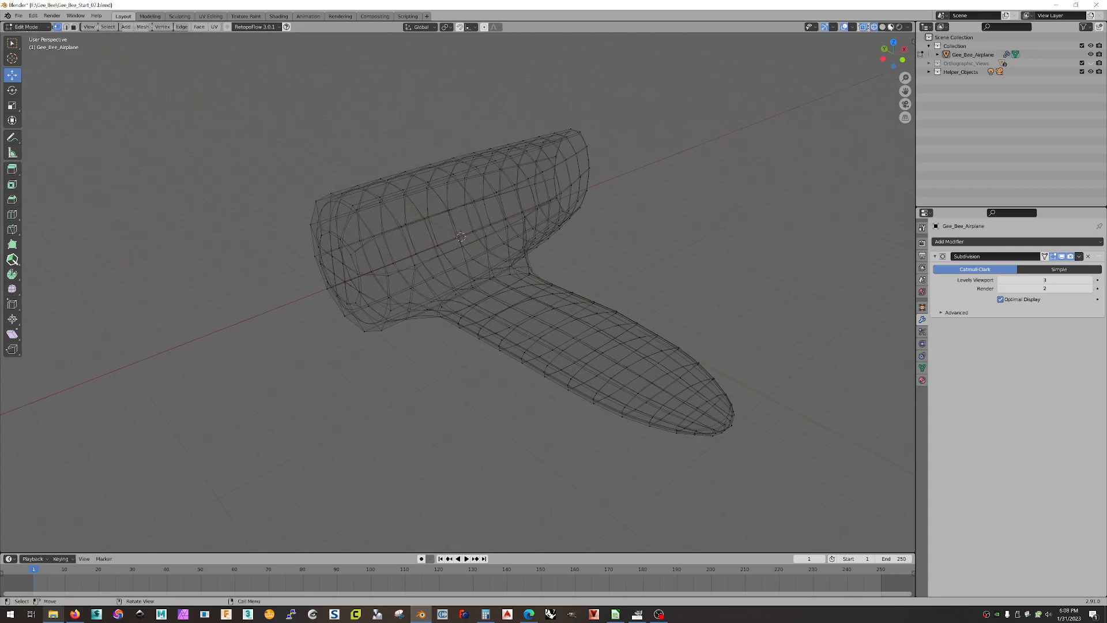
pyautogui.hotkey('shift', 'z')
pyautogui.moveTo(603, 238)
pyautogui.mouseDown(button='middle')
pyautogui.moveTo(595, 249)
pyautogui.moveTo(628, 249)
pyautogui.moveTo(525, 227)
pyautogui.moveTo(634, 242)
pyautogui.moveTo(559, 270)
pyautogui.moveTo(640, 251)
pyautogui.moveTo(625, 248)
pyautogui.mouseUp(button='middle')
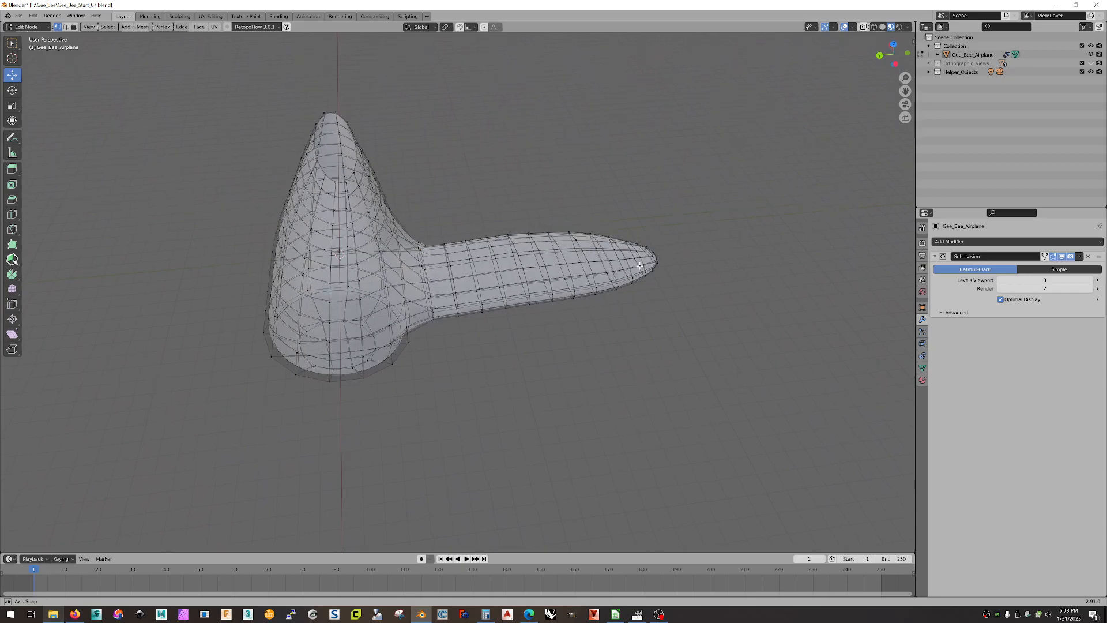
pyautogui.moveTo(848, 314); pyautogui.dragTo(747, 309, button='middle')
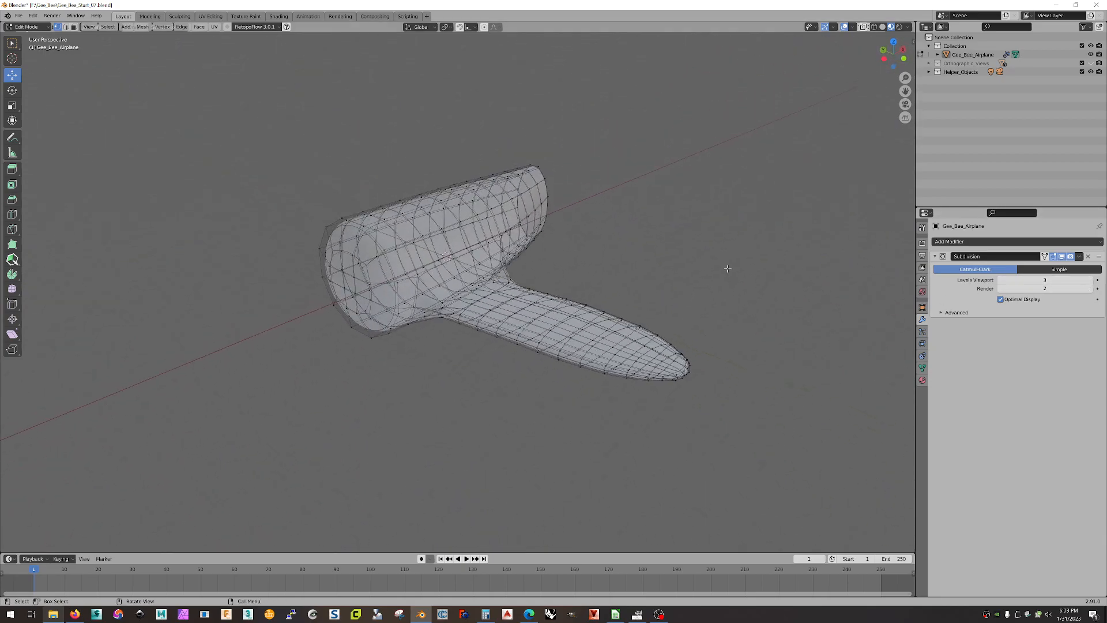